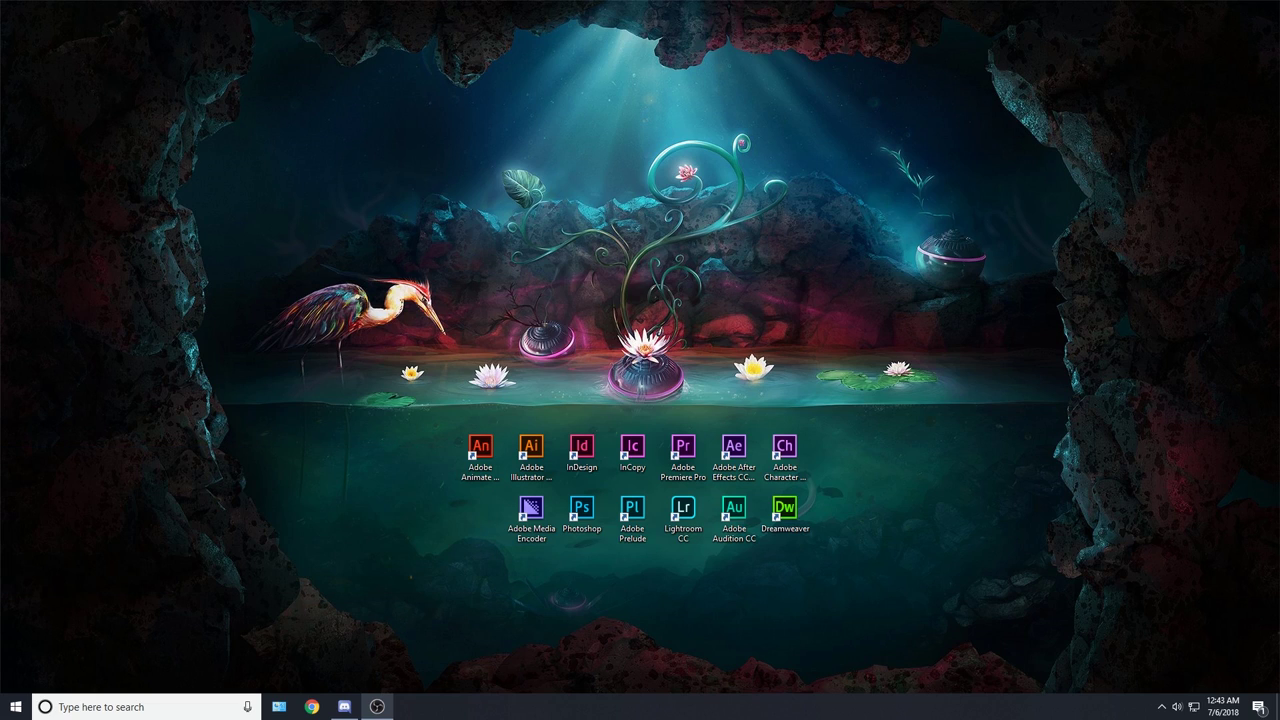
Step: Open After Effects and create a 1600 × 900 px composition at 30 frames per second with a 0:00:30:00 duration
double_click(735, 458)
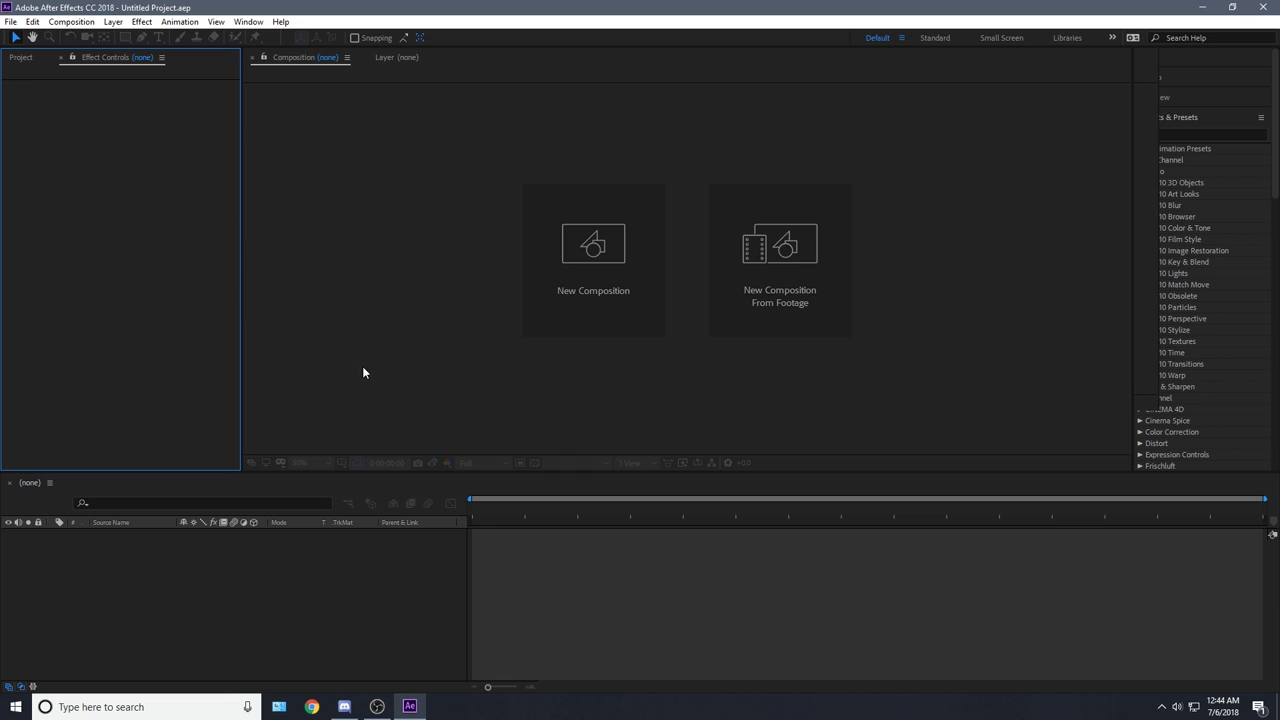
click(42, 464)
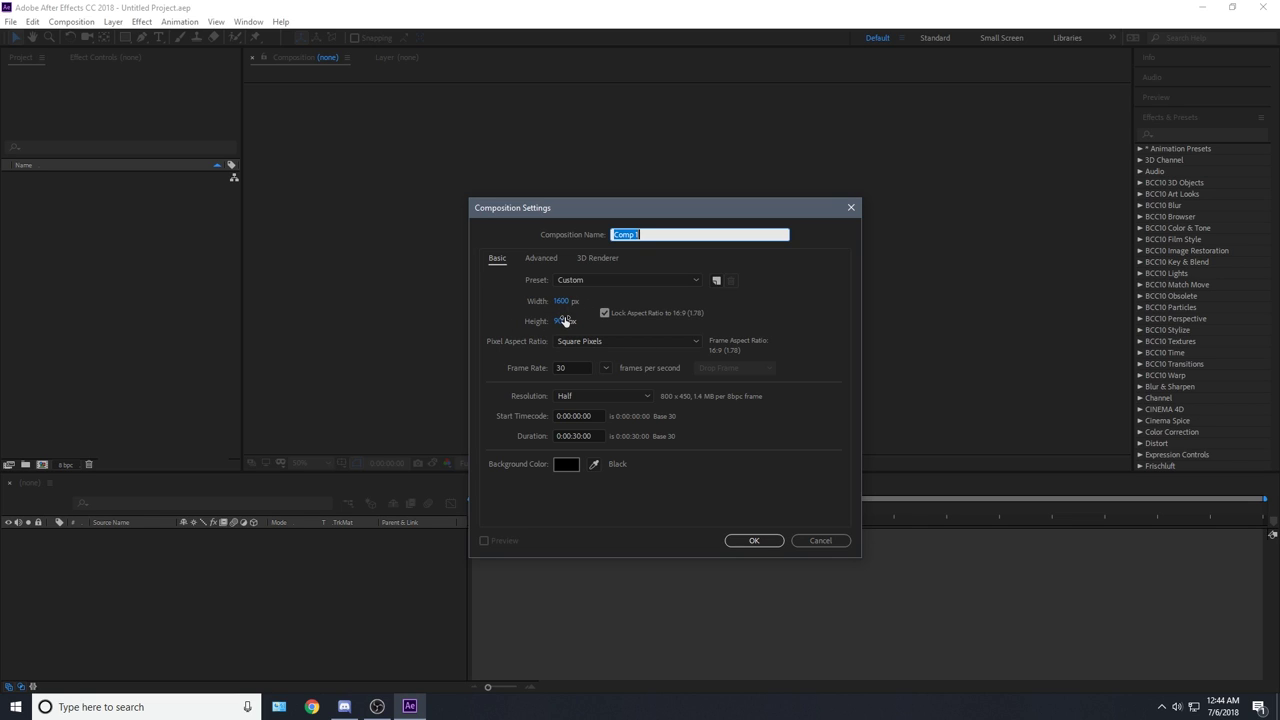
click(583, 368)
click(702, 471)
drag(573, 369, 492, 376)
click(663, 459)
drag(594, 436, 574, 451)
click(659, 464)
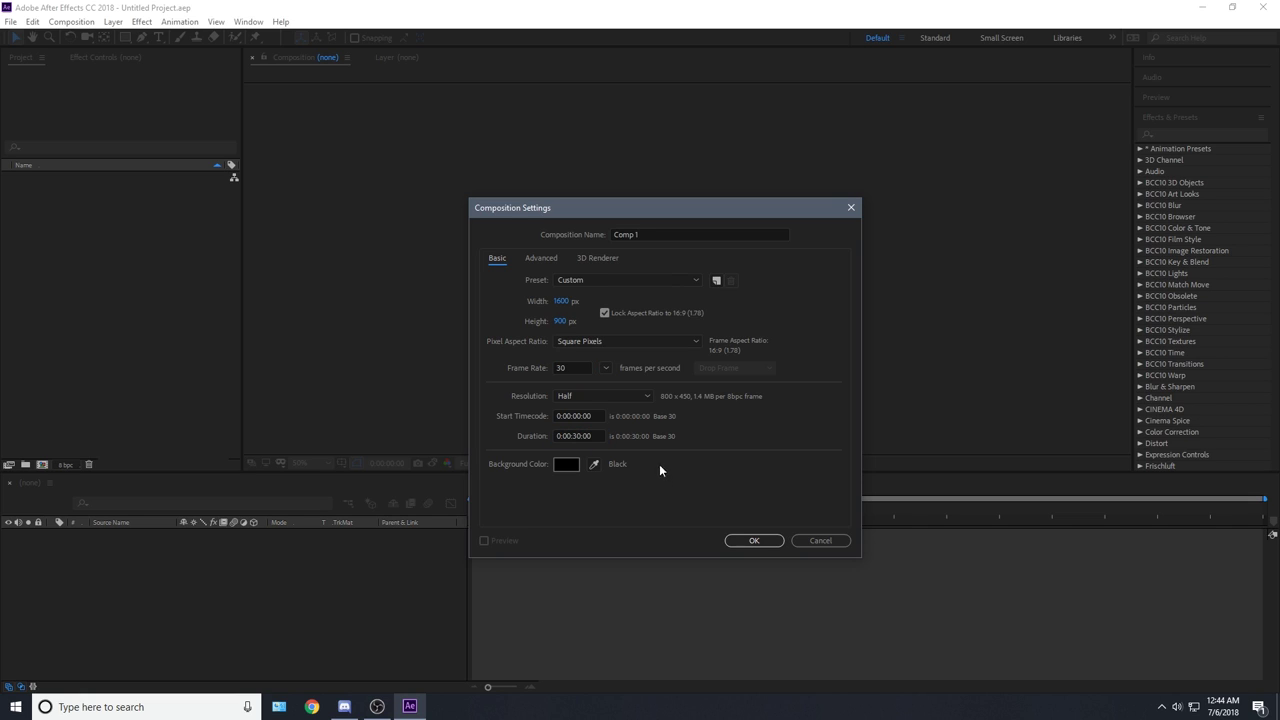
click(755, 541)
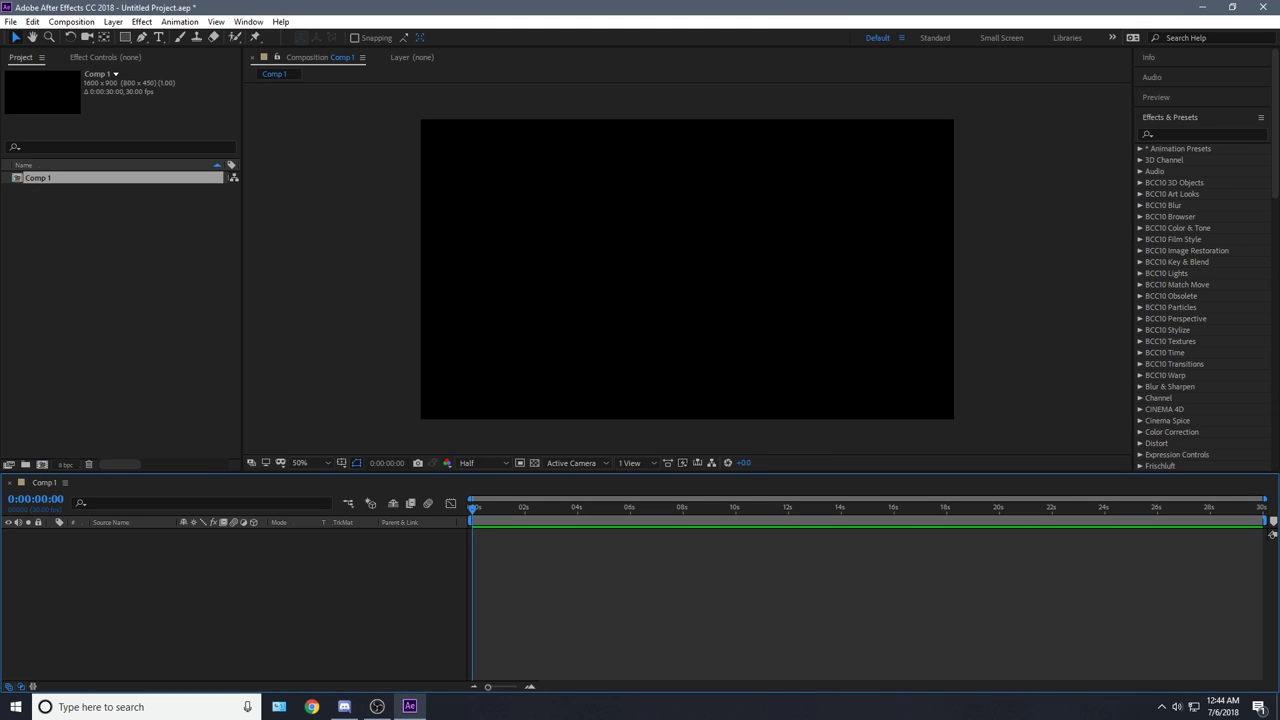
Step: Import the world clip from the pov folder of canals 4k deag into the project
key(super+e)
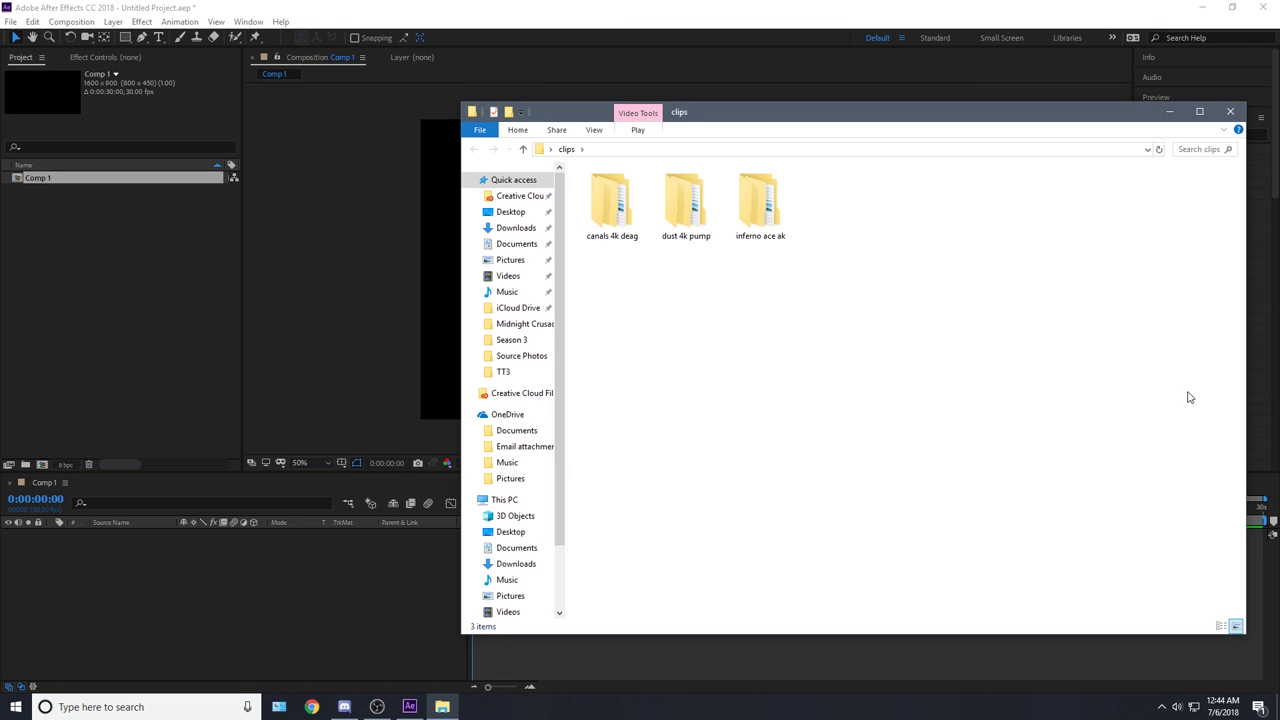
drag(995, 400, 850, 362)
double_click(778, 210)
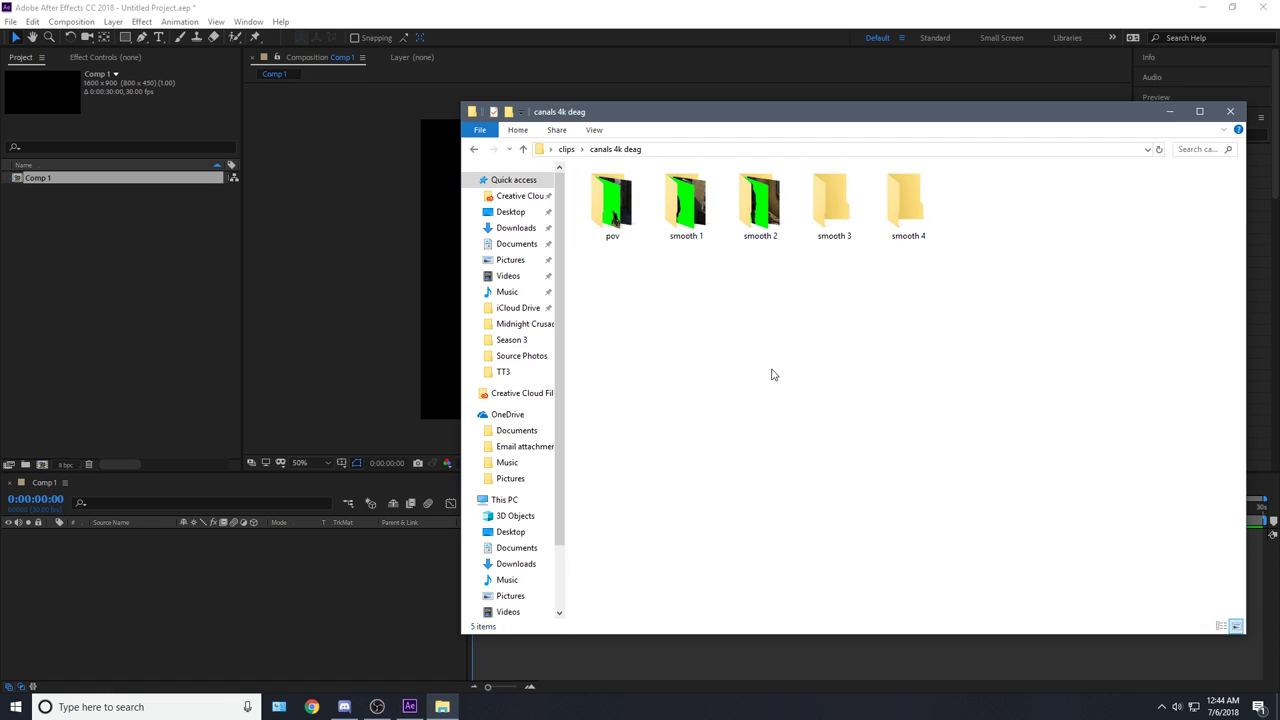
drag(771, 371, 651, 200)
click(620, 228)
double_click(620, 228)
drag(954, 284, 908, 429)
drag(786, 238, 120, 330)
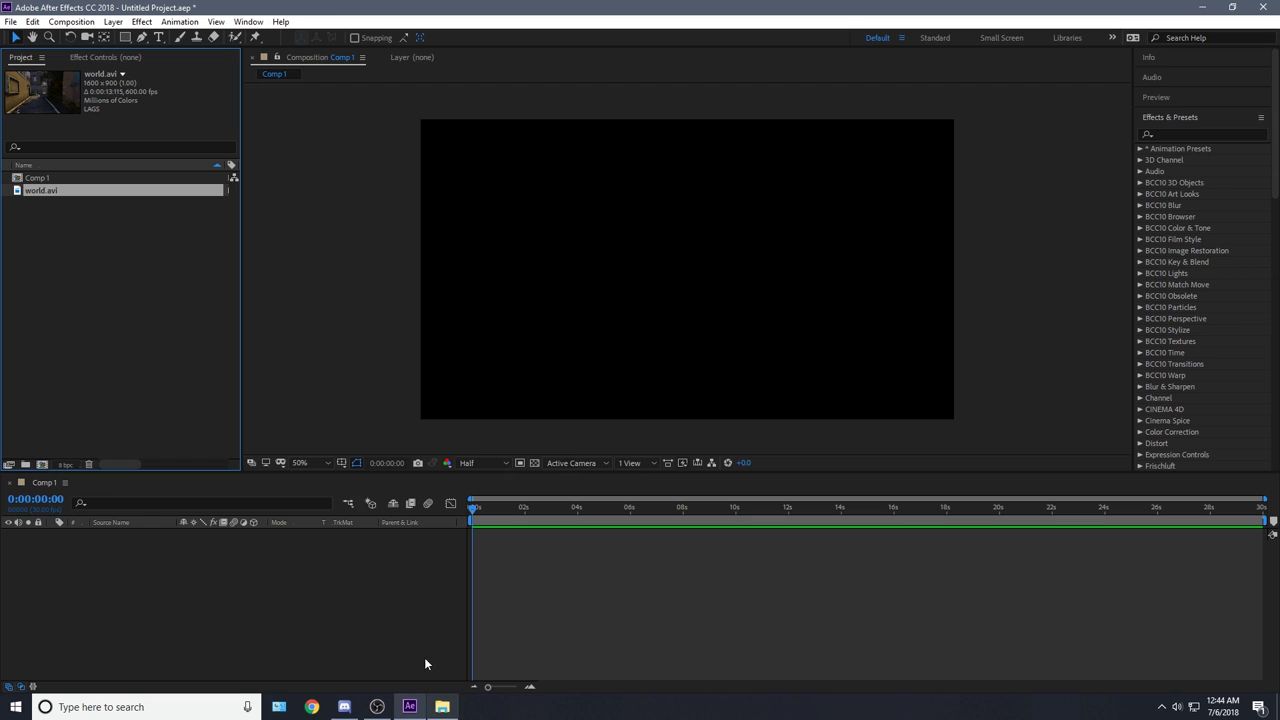
Step: Add world.avi to Comp 1 and scrub through it, checking the clips in the pov folder
drag(157, 190, 450, 605)
drag(508, 510, 535, 511)
click(442, 707)
drag(702, 315, 602, 250)
click(1170, 110)
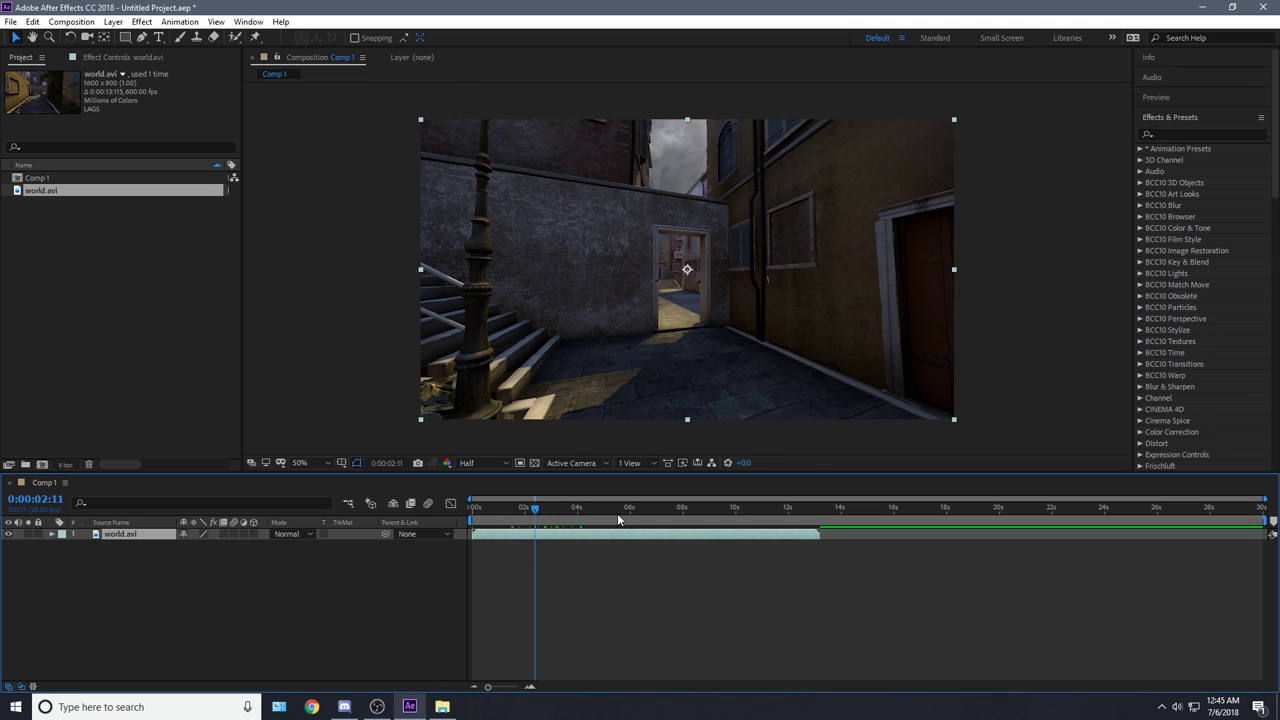
click(442, 707)
drag(816, 310, 584, 224)
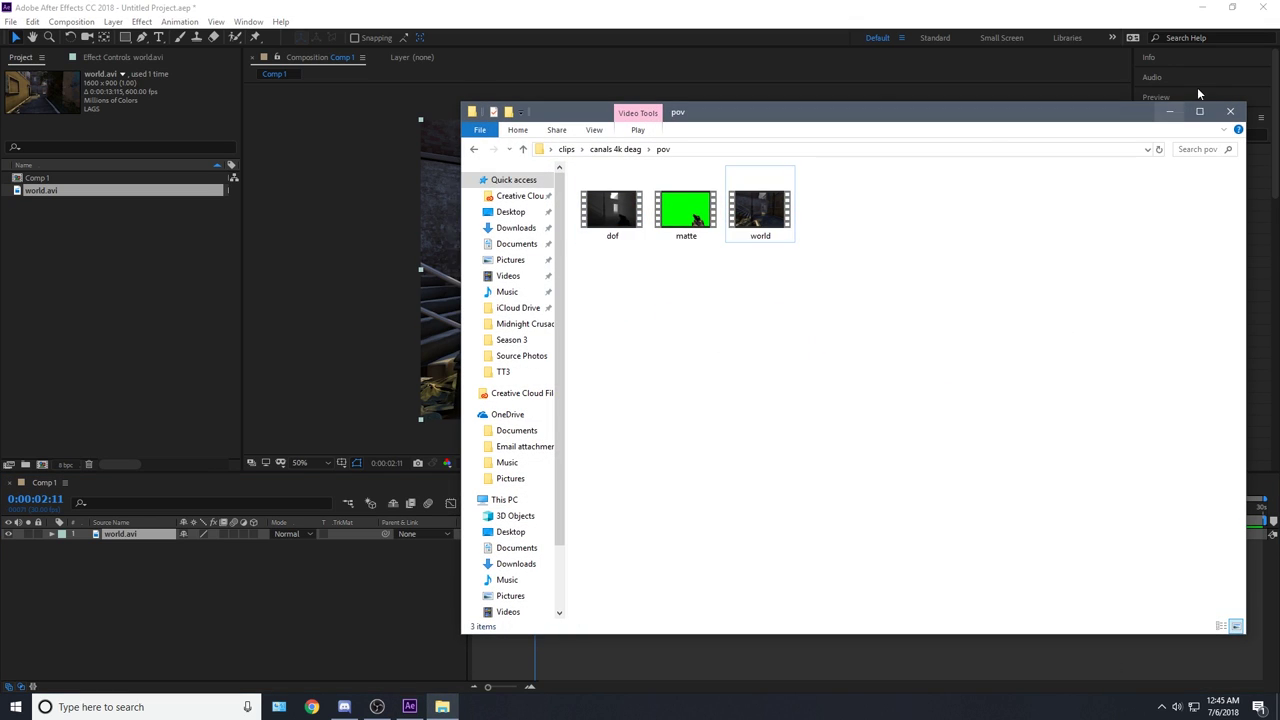
click(1170, 110)
drag(616, 524, 458, 564)
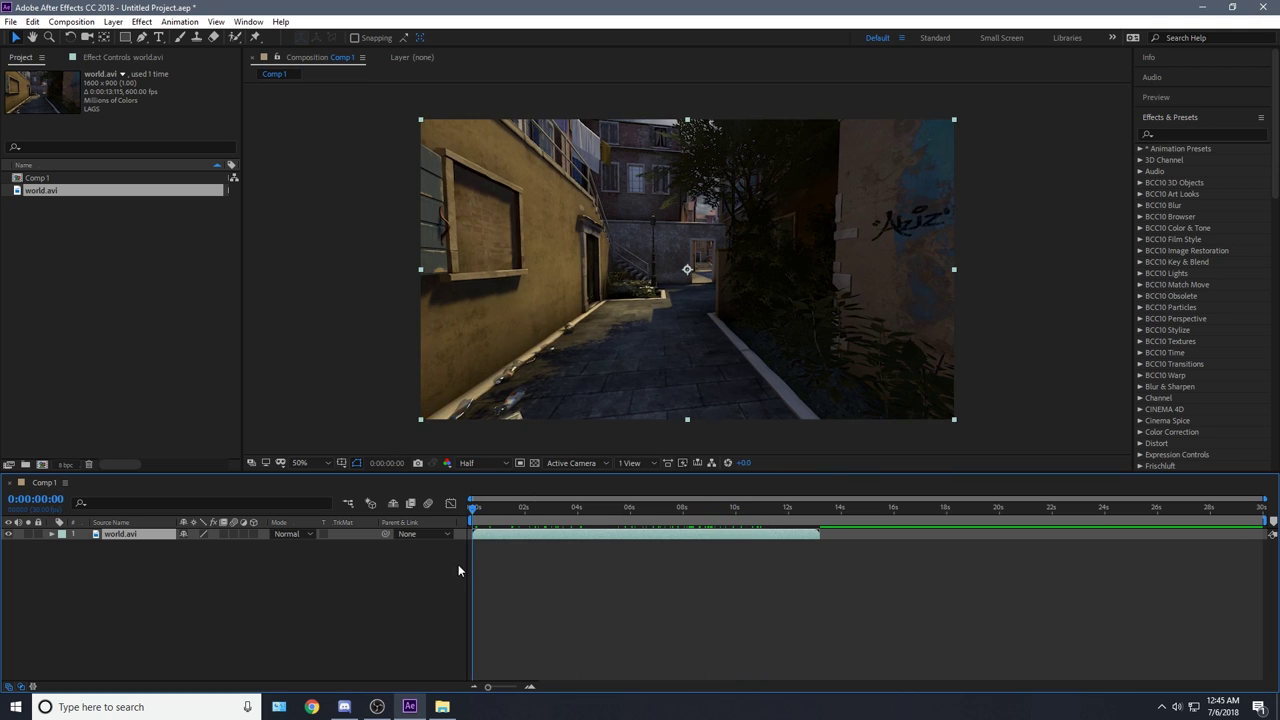
Step: Import the dof and matte clips from the pov folder so they join world in the project
click(442, 707)
drag(804, 423, 810, 320)
drag(819, 361, 1106, 414)
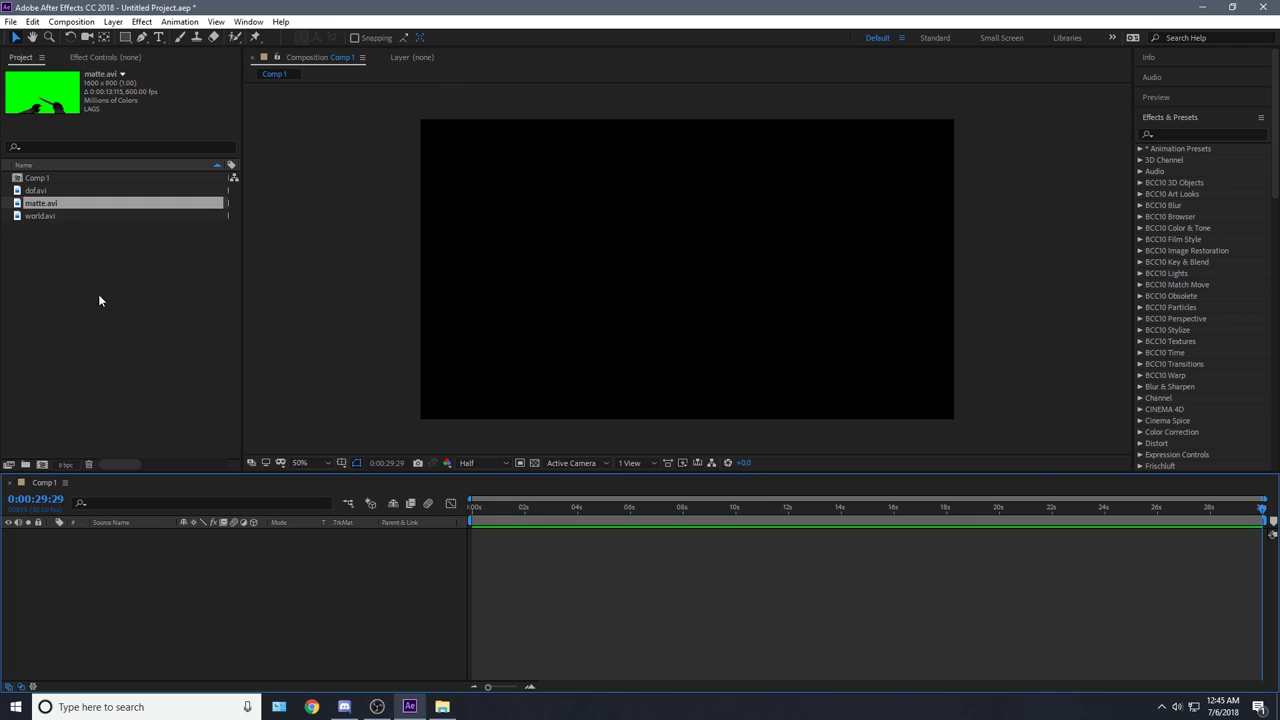
Step: Stack the clips in Comp 1 with matte.avi on top, dof.avi in the middle and world.avi underneath
click(98, 300)
drag(58, 214, 554, 508)
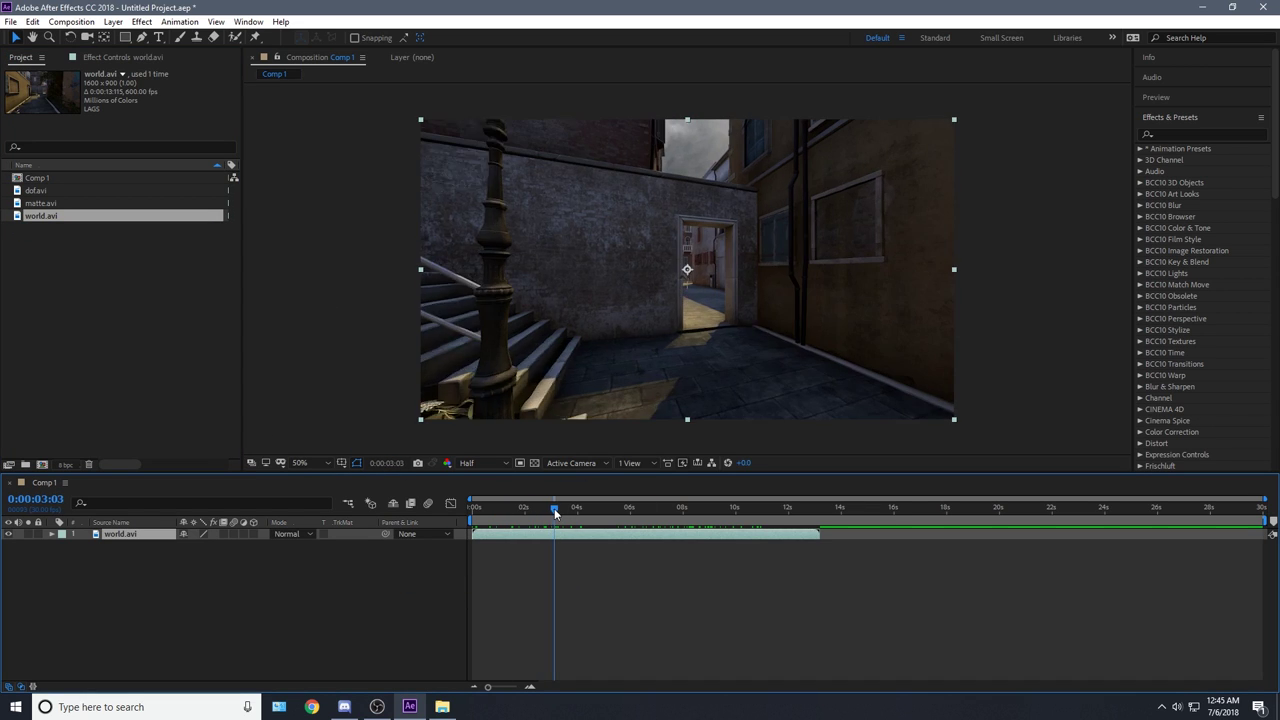
drag(47, 192, 480, 534)
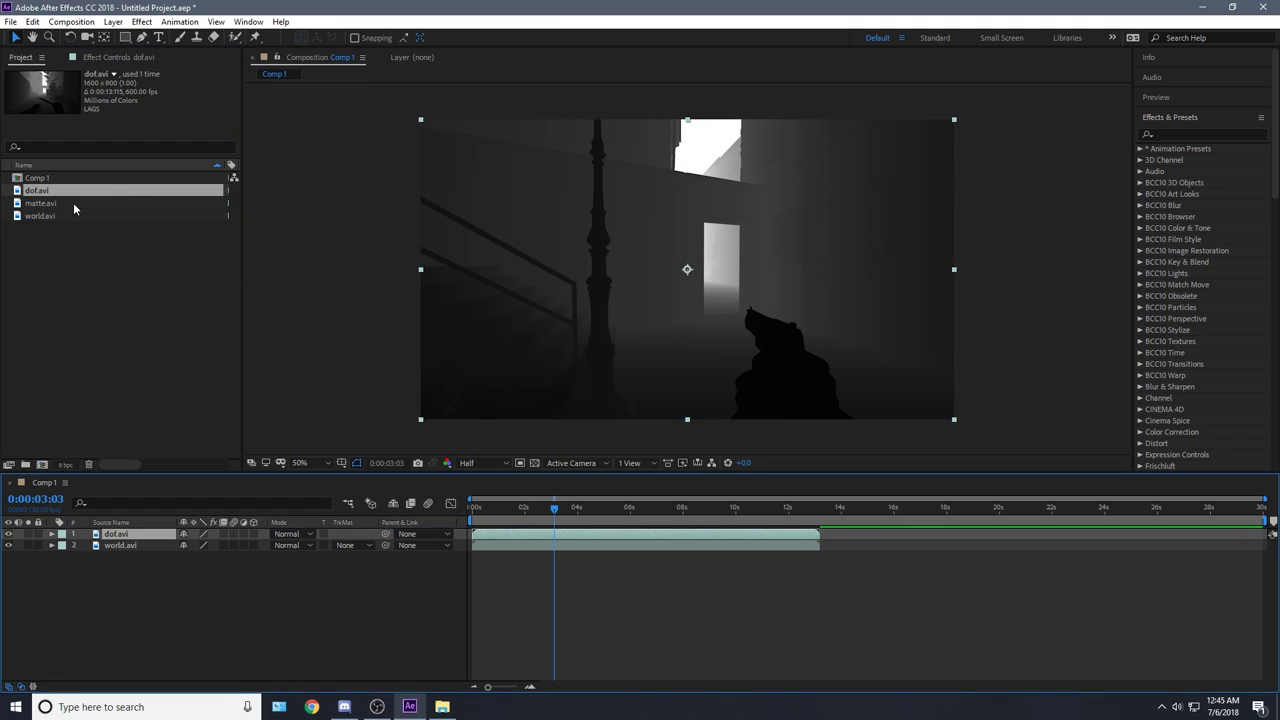
drag(73, 205, 474, 540)
Step: Apply Color Key to matte.avi, keying out the green with a color tolerance of 155 and an edge thin of 1
click(1192, 134)
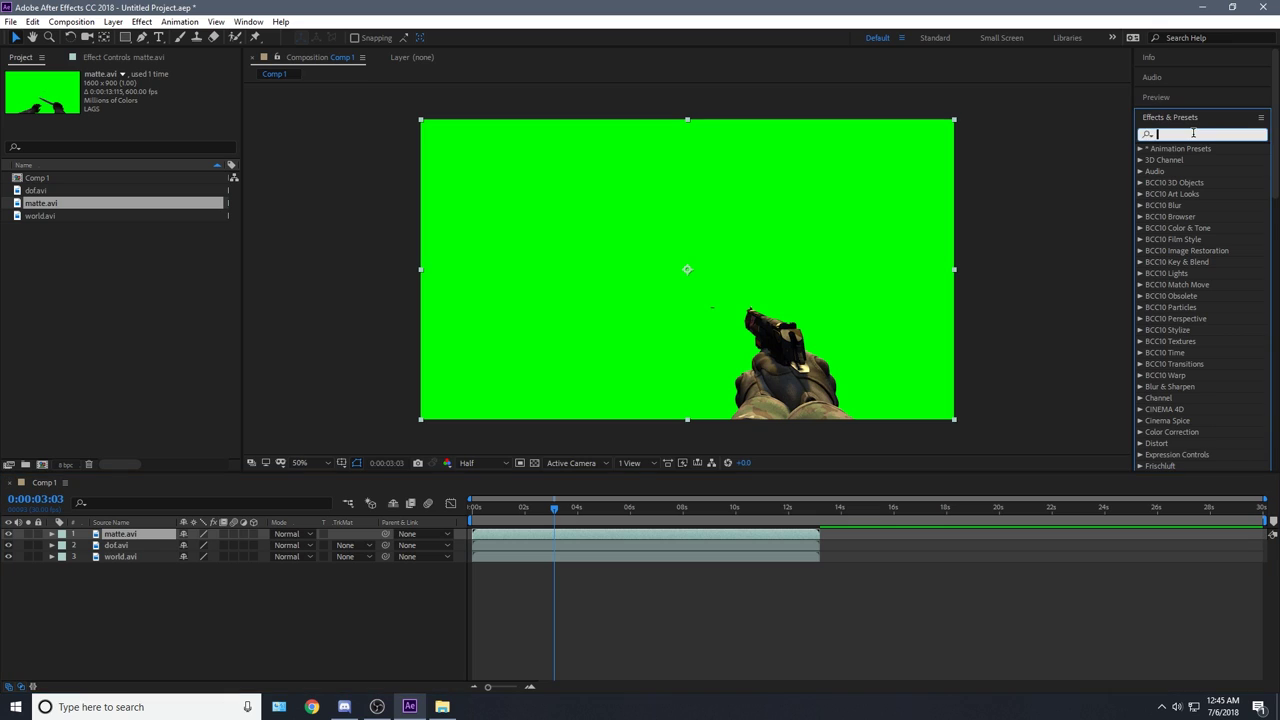
text(color ke)
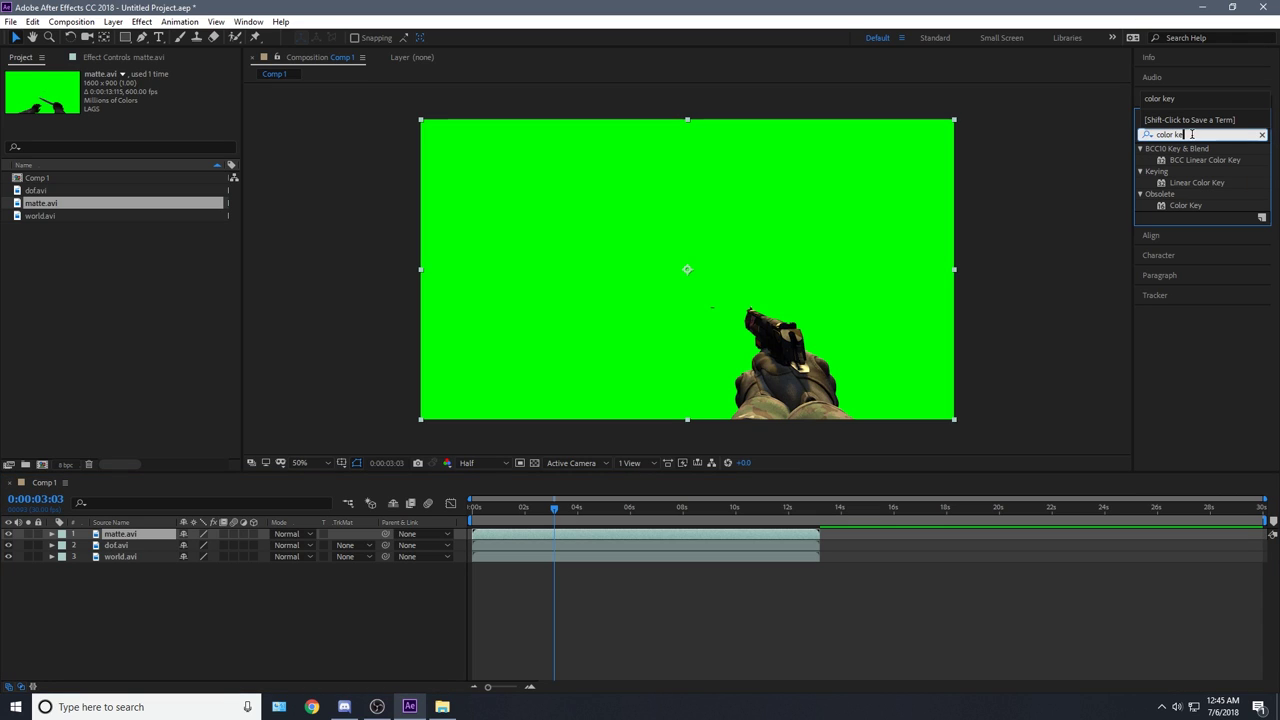
drag(1190, 206, 655, 534)
click(683, 250)
click(135, 109)
text(155)
click(172, 213)
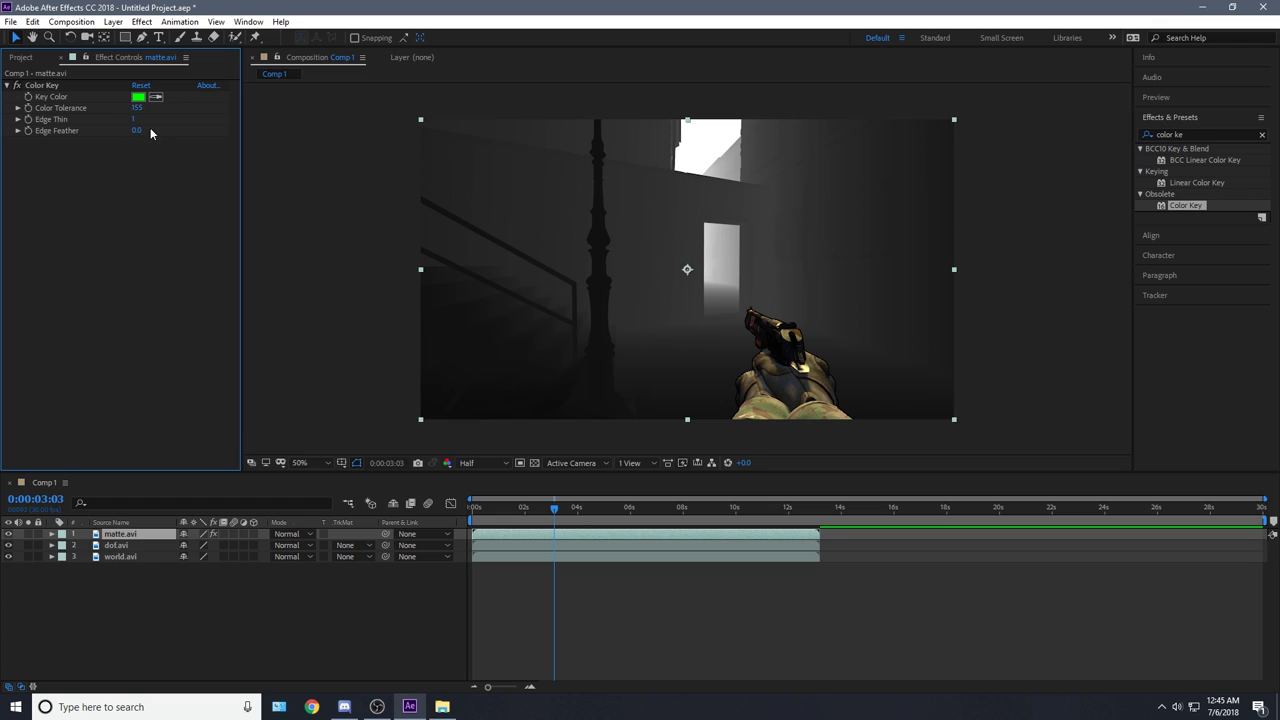
click(155, 96)
key(Escape)
mouse_move(593, 513)
mouse_down()
mouse_move(625, 509)
mouse_move(574, 510)
mouse_up()
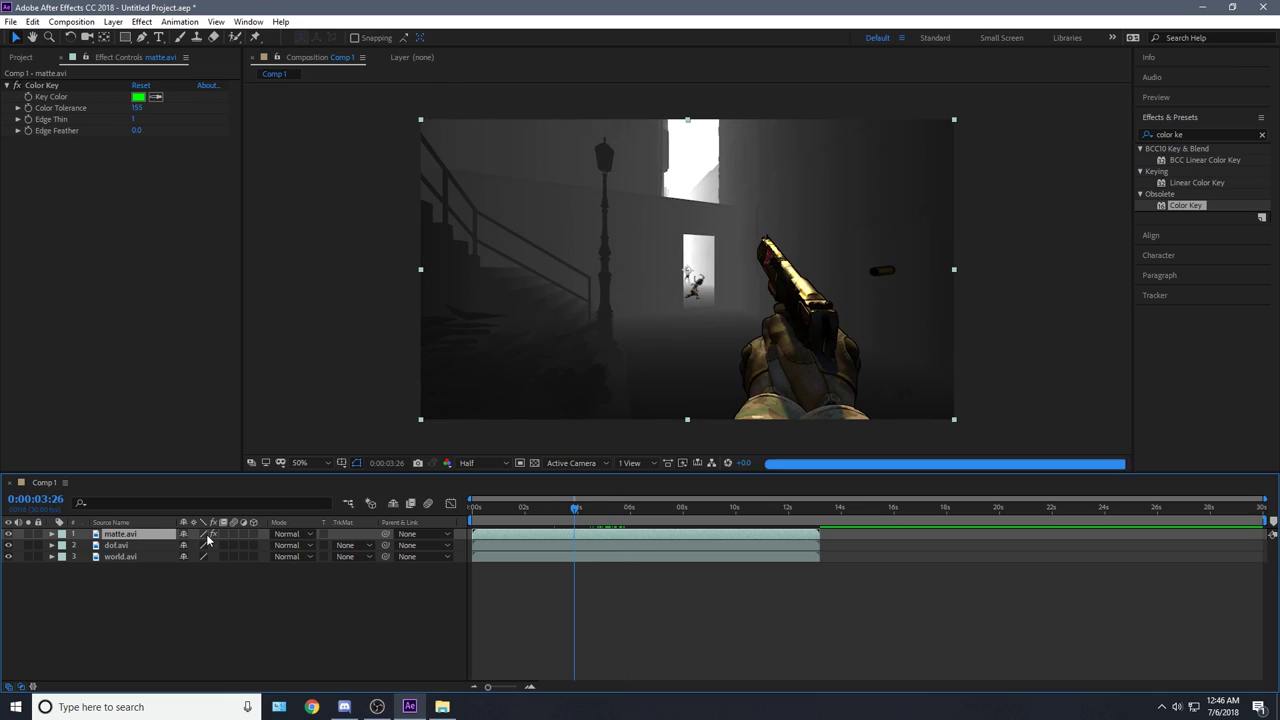
Step: Duplicate the world.avi layer and set the upper copy's track matte to Luma Inverted Matte "dof.avi"
click(134, 556)
key(ctrl+d)
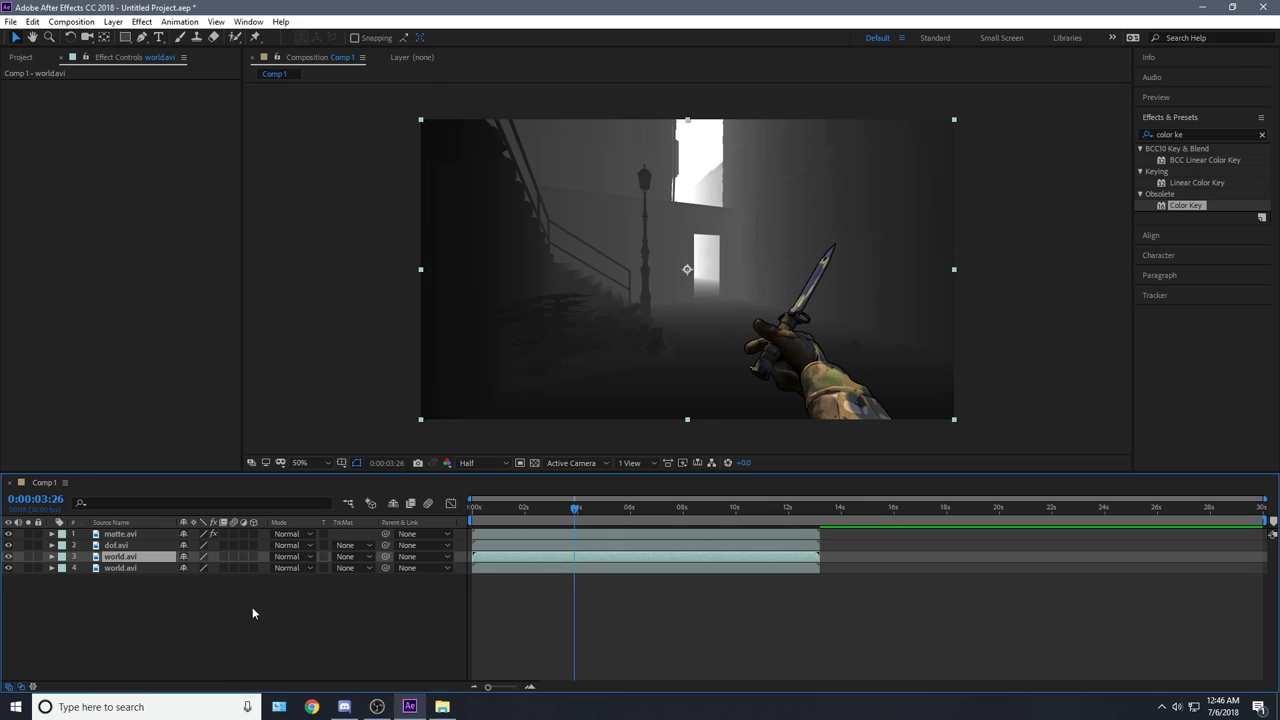
click(350, 556)
click(292, 644)
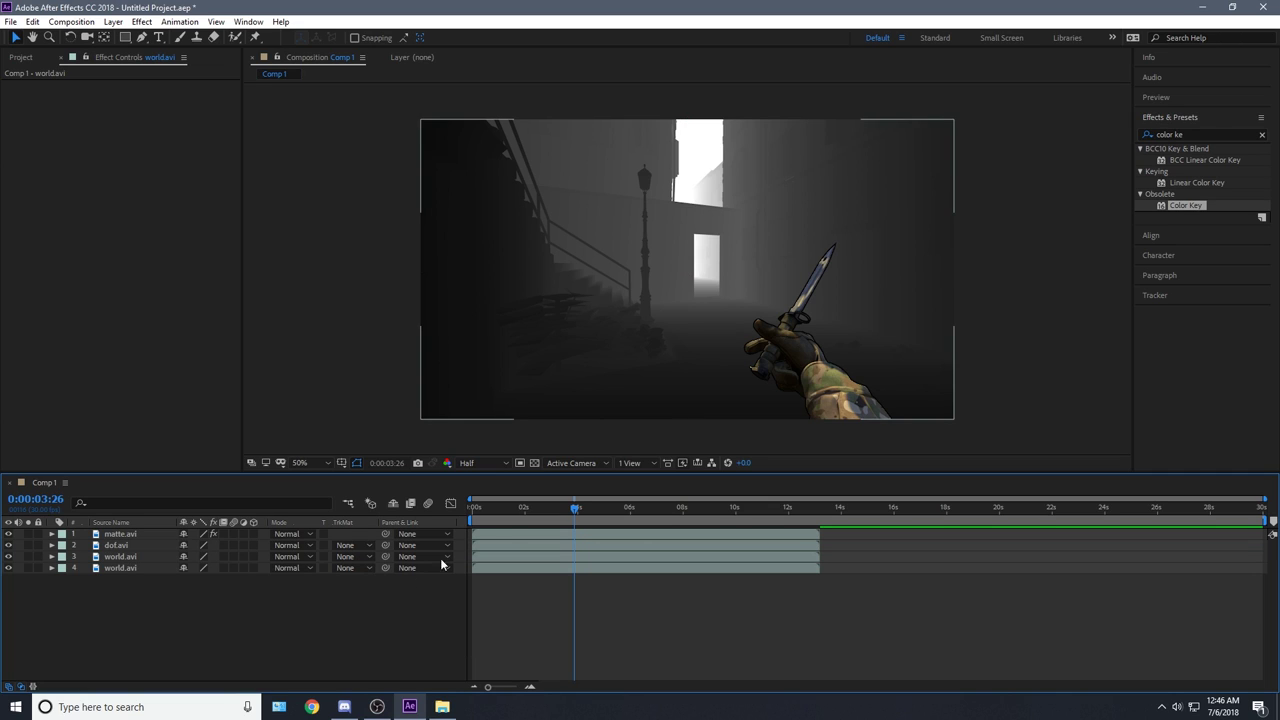
click(585, 508)
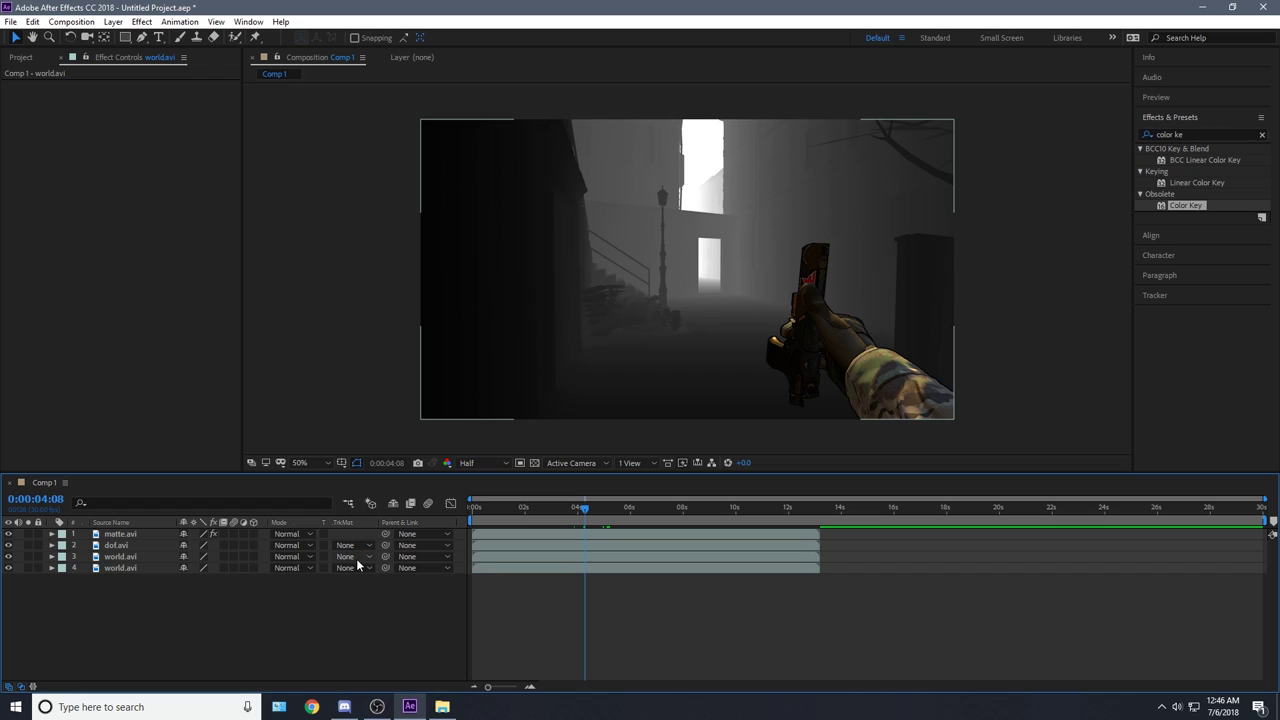
click(354, 557)
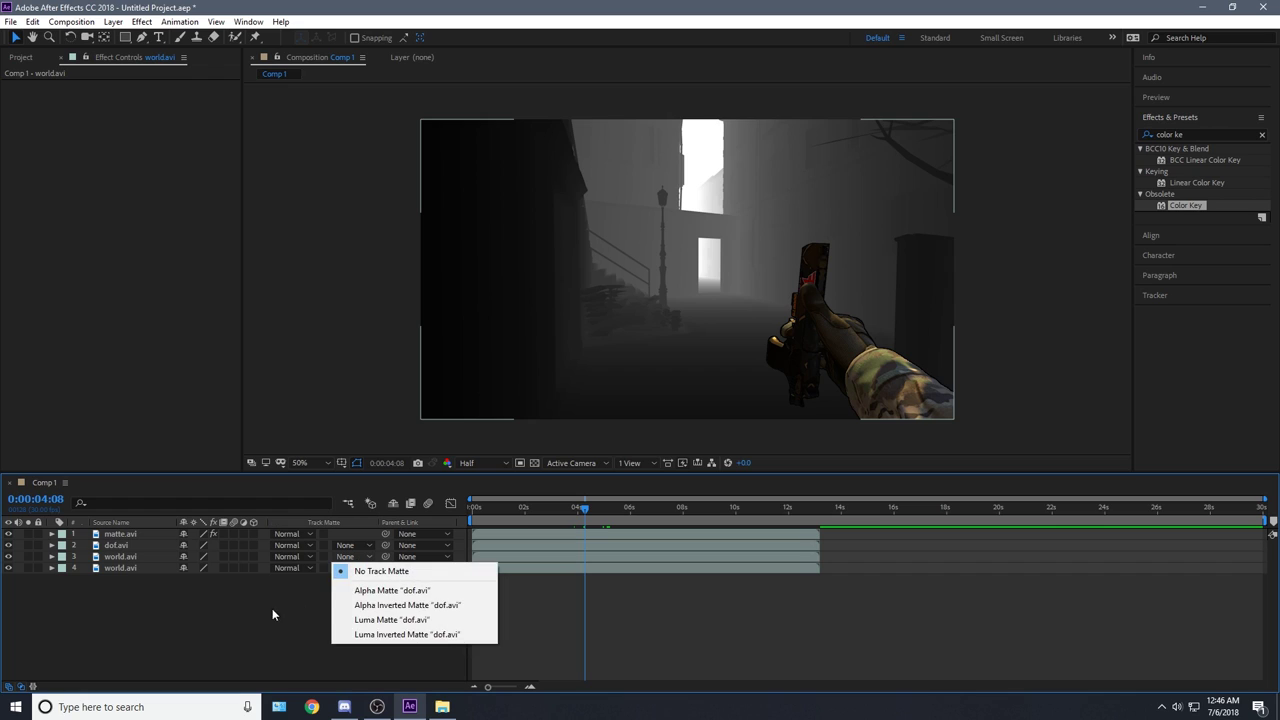
click(400, 634)
drag(381, 628, 410, 628)
click(20, 60)
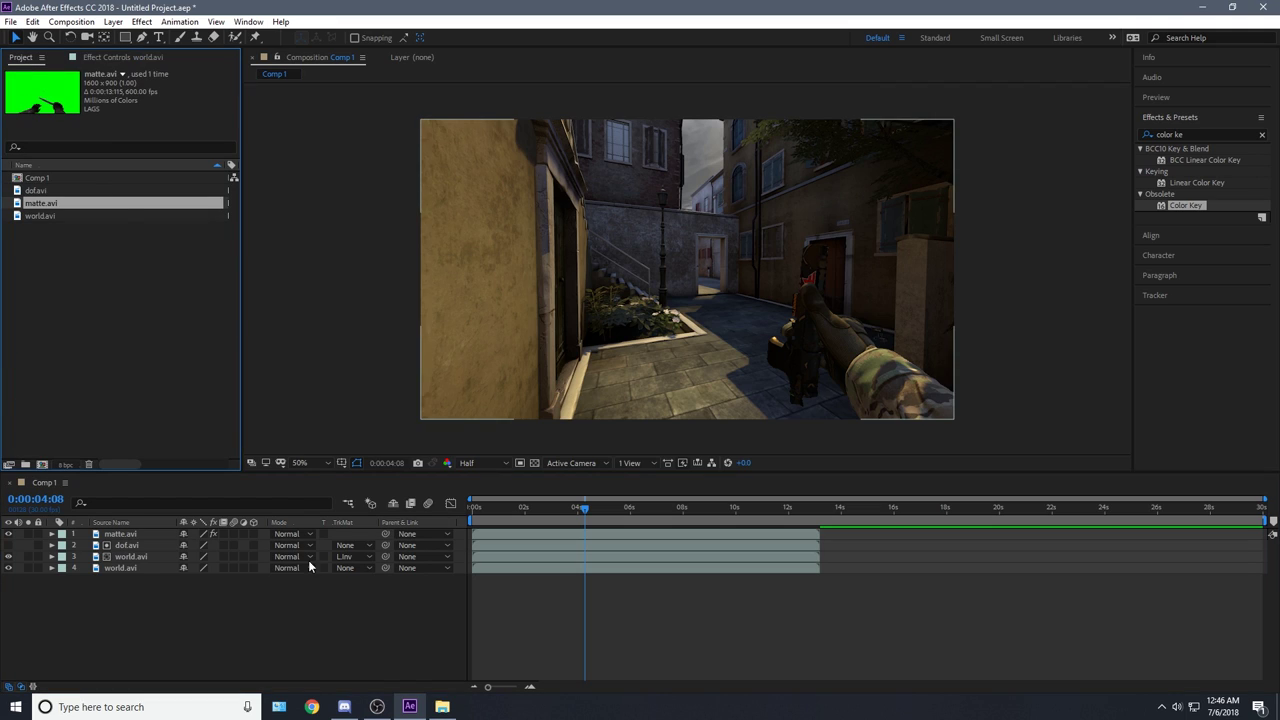
Step: Compare the composite with individual layers hidden and shown, and scrub through the timeline to review the matted footage
click(9, 546)
click(9, 546)
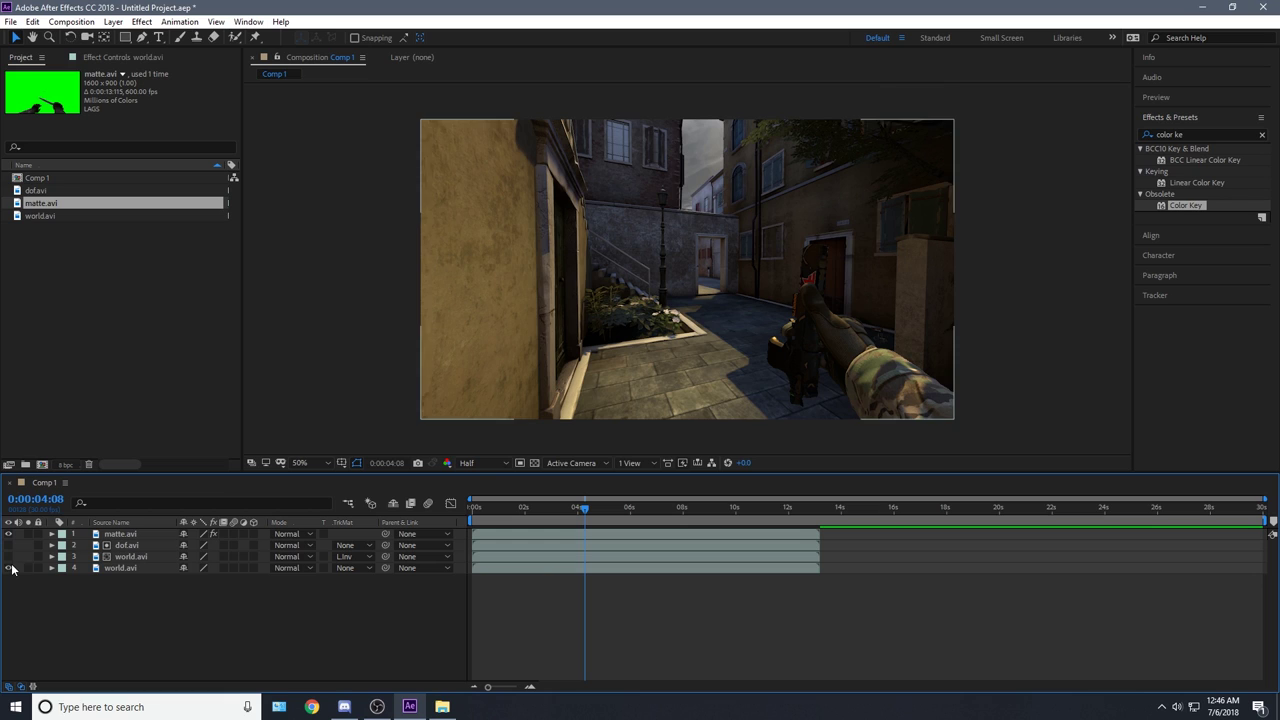
click(9, 568)
click(9, 568)
click(9, 568)
click(9, 568)
click(9, 568)
click(9, 568)
click(9, 568)
click(9, 568)
drag(670, 508, 450, 554)
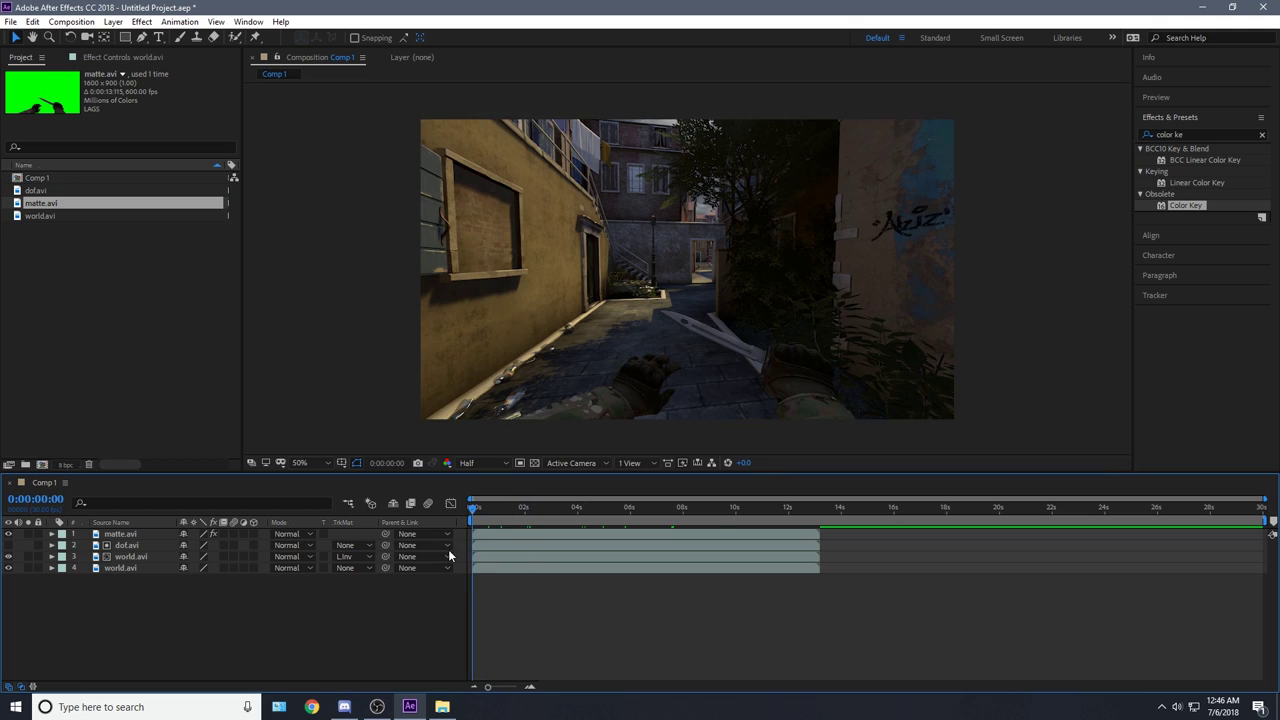
drag(476, 508, 687, 532)
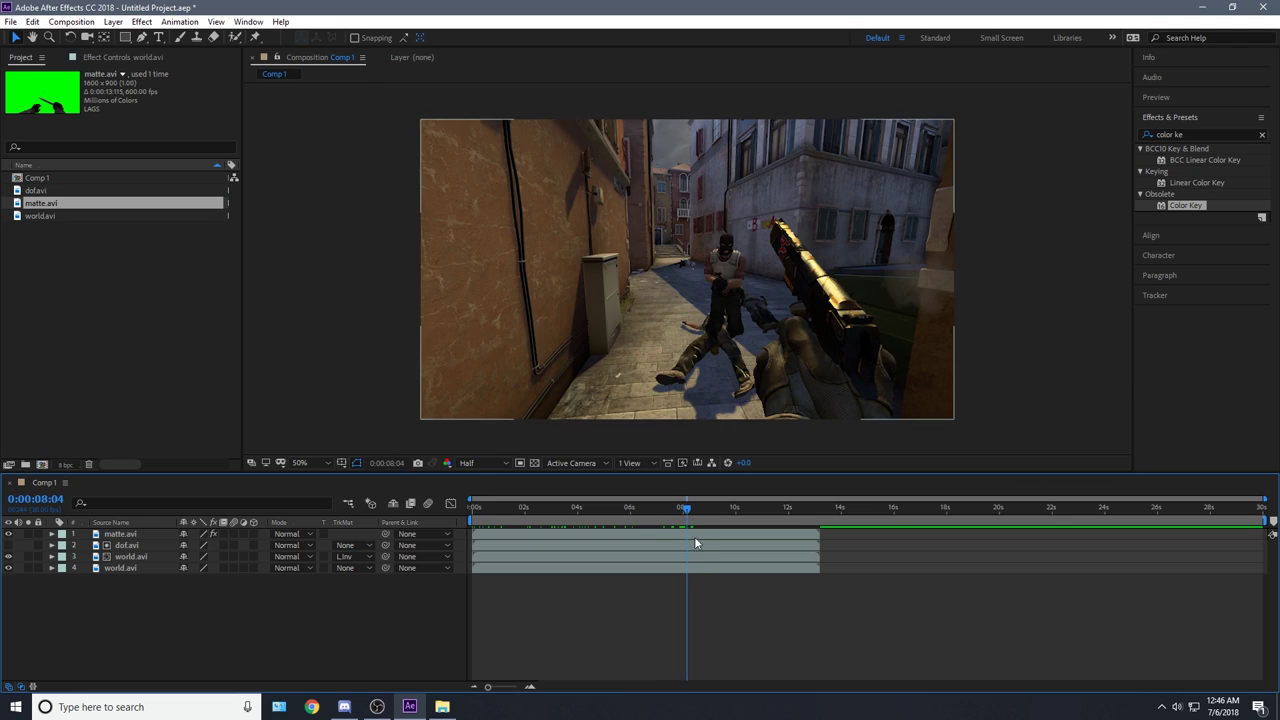
Step: Split the bottom world.avi layer at 0:00:08:04
click(701, 570)
click(699, 600)
click(708, 569)
click(708, 607)
click(699, 567)
click(699, 568)
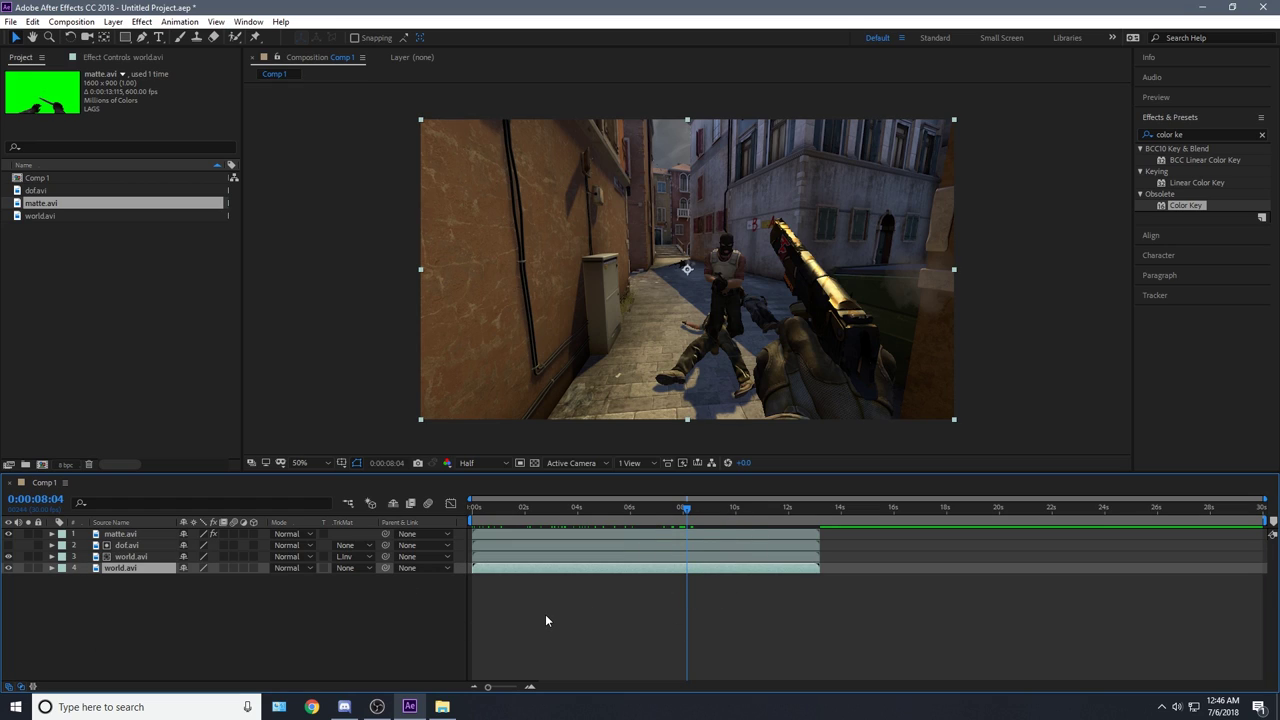
key(ctrl+shift+d)
Step: Split the later world.avi segment again at 0:00:10:01
drag(690, 511, 740, 524)
click(760, 603)
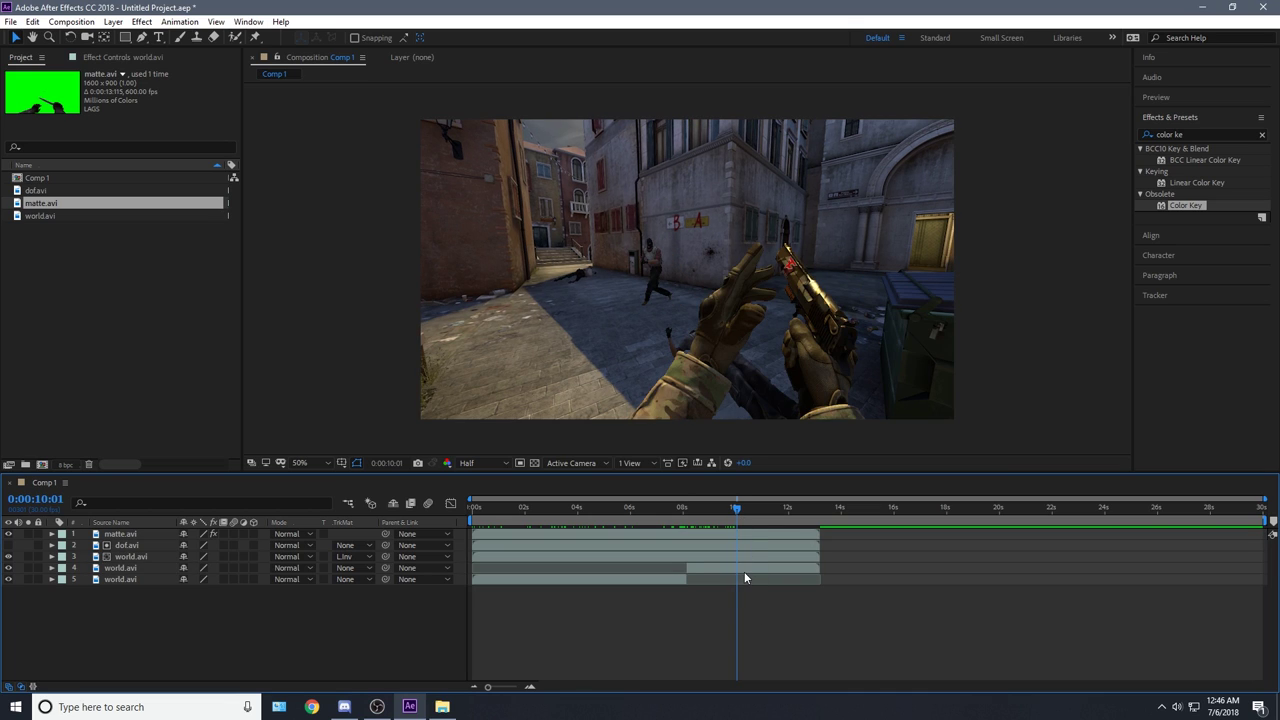
click(745, 572)
key(ctrl+shift+d)
Step: Move the playhead back to 0:00:08:04, at the start of the middle world.avi segment
drag(711, 507, 663, 577)
scroll(711, 573, up, 1)
click(712, 580)
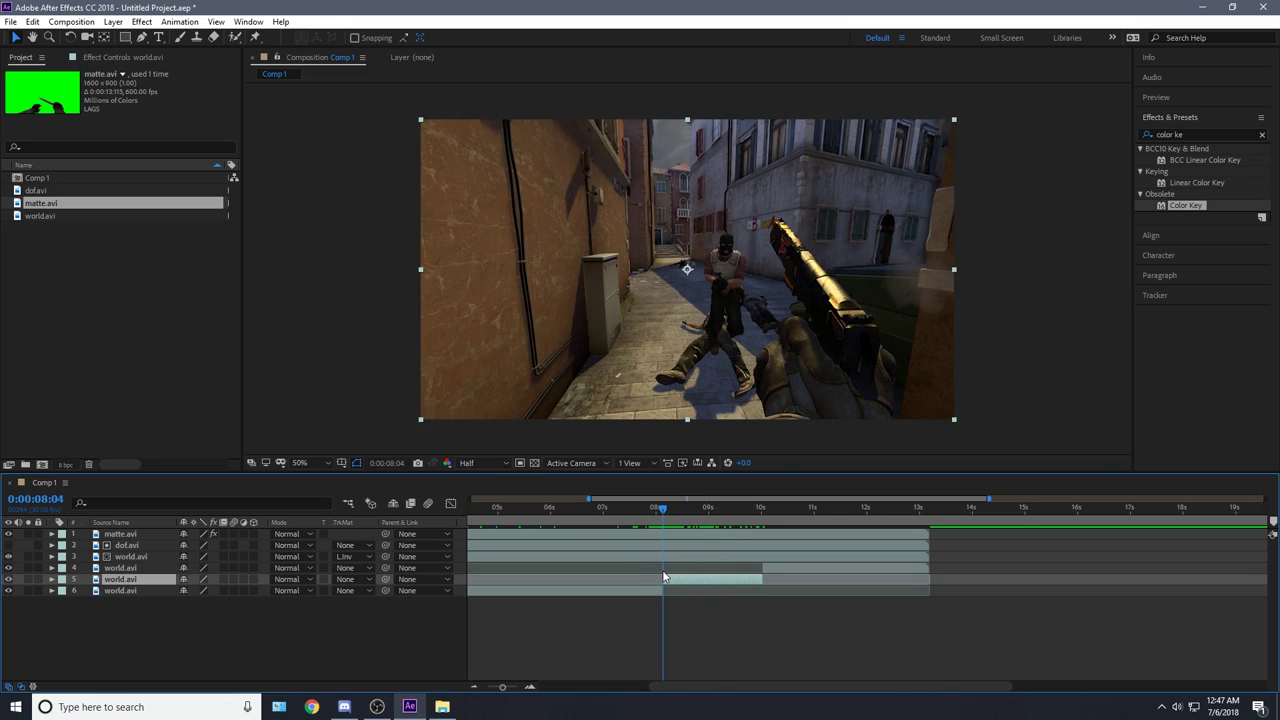
click(695, 620)
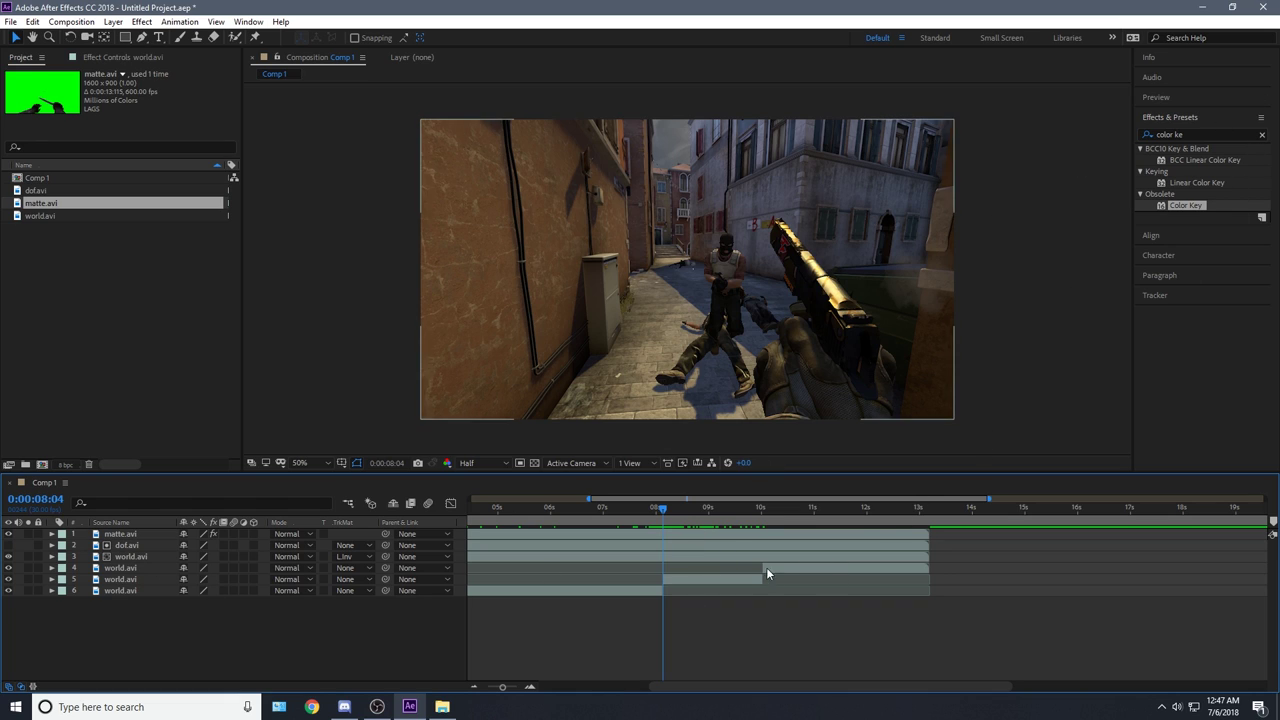
mouse_move(666, 512)
mouse_down()
mouse_move(651, 518)
mouse_move(662, 528)
mouse_up()
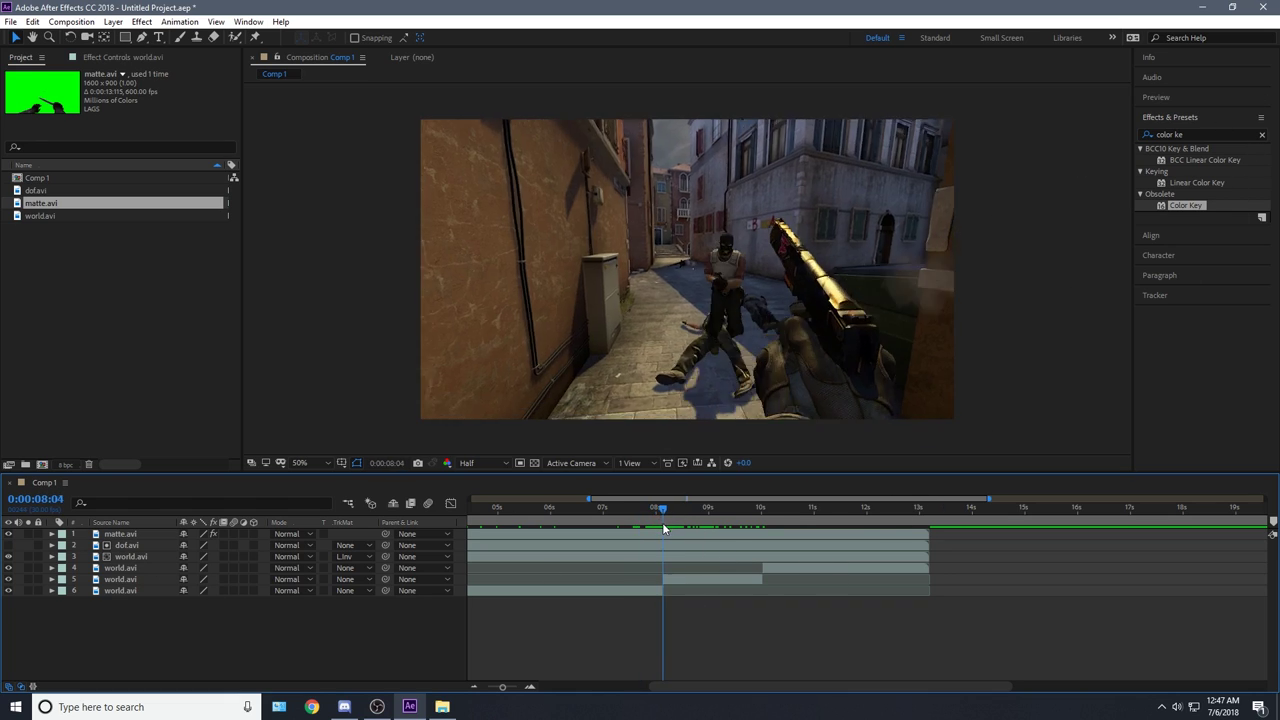
click(688, 581)
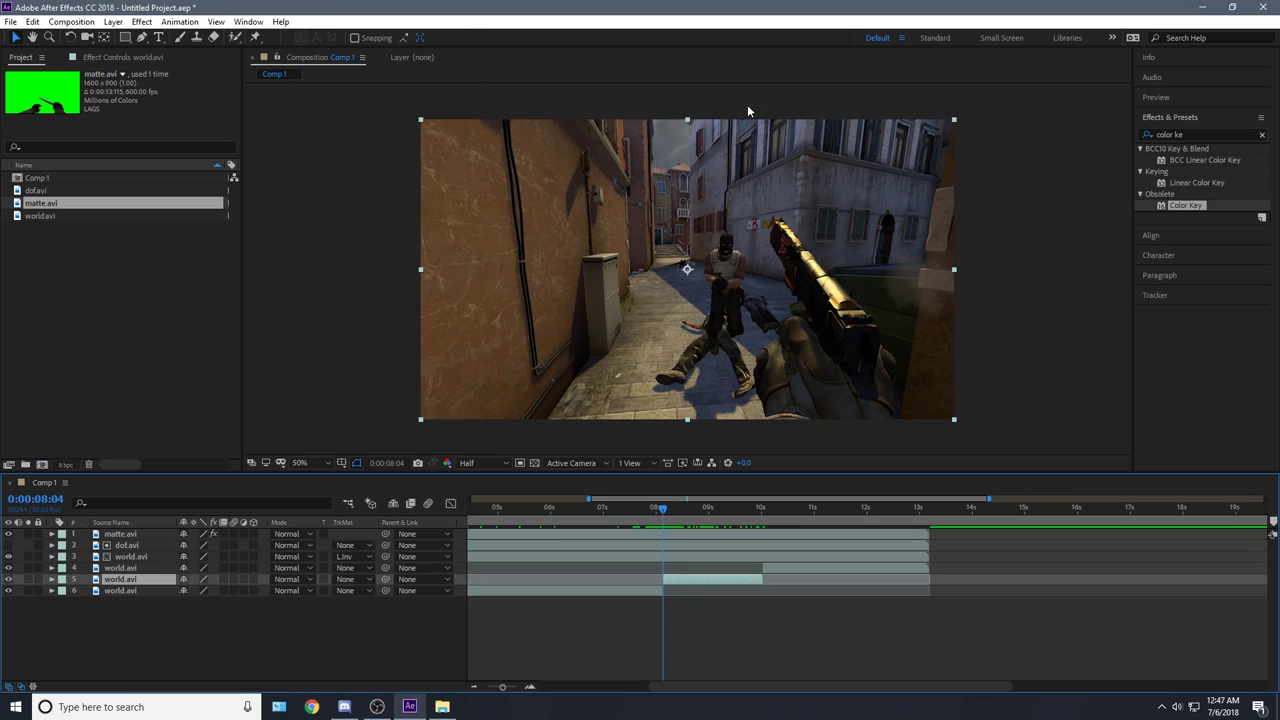
right_click(715, 580)
click(673, 642)
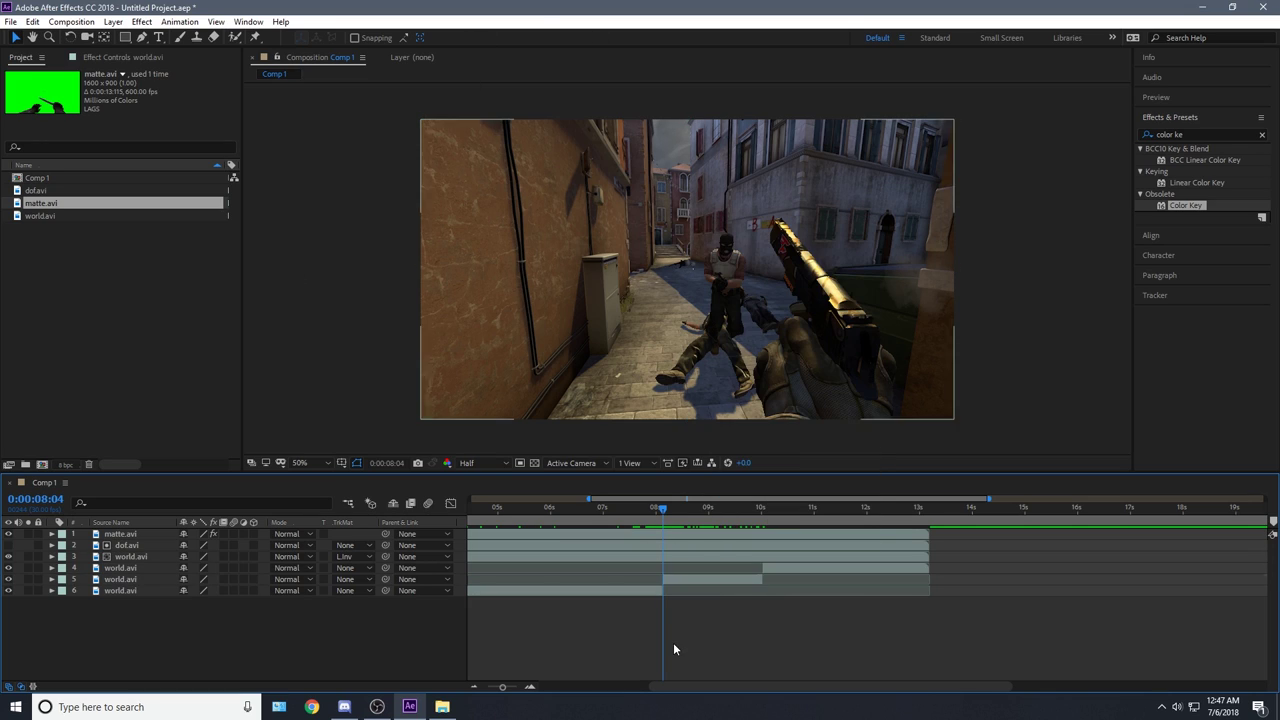
right_click(727, 581)
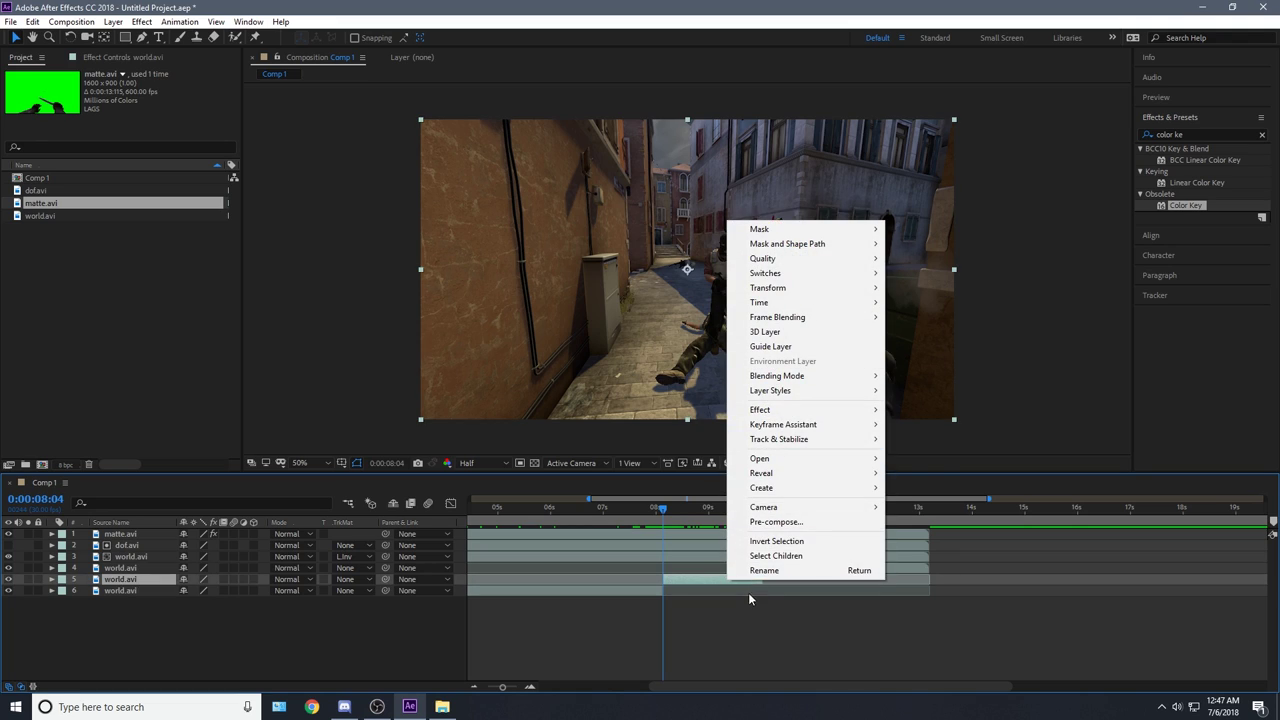
click(748, 592)
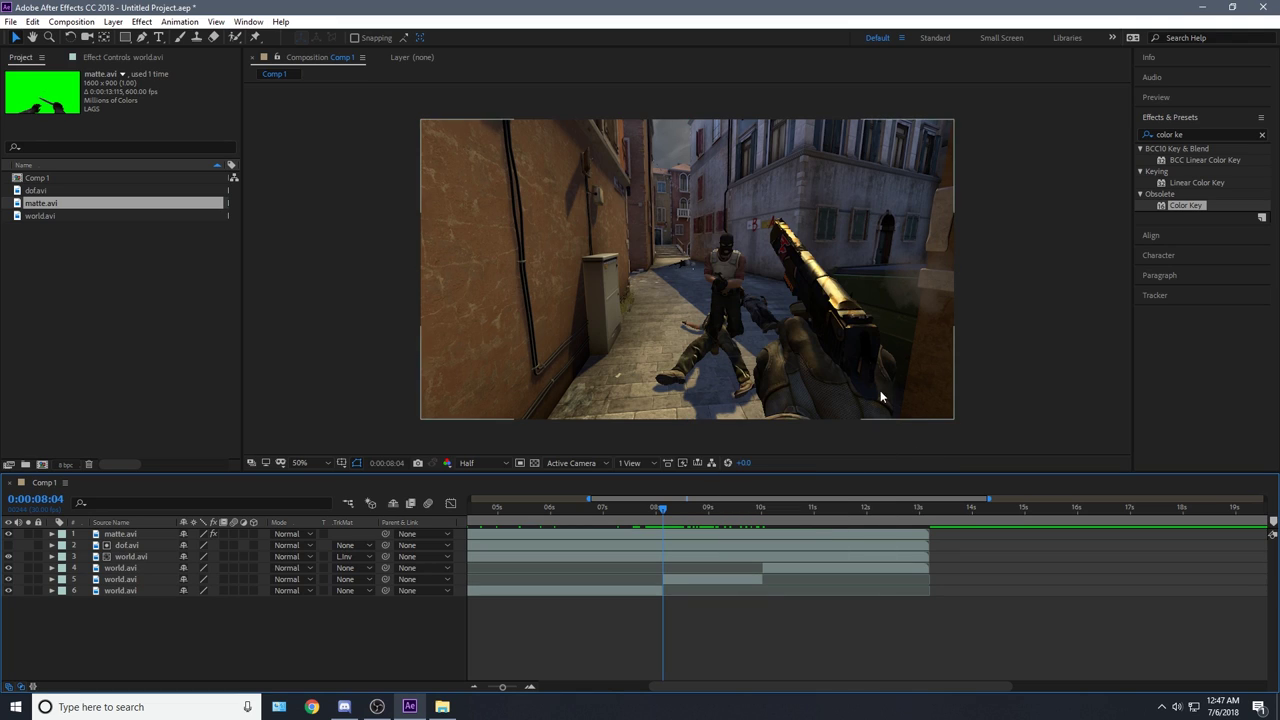
Step: Run Track Camera on the middle world.avi segment, between 0:00:08:04 and 0:00:10:01
click(708, 579)
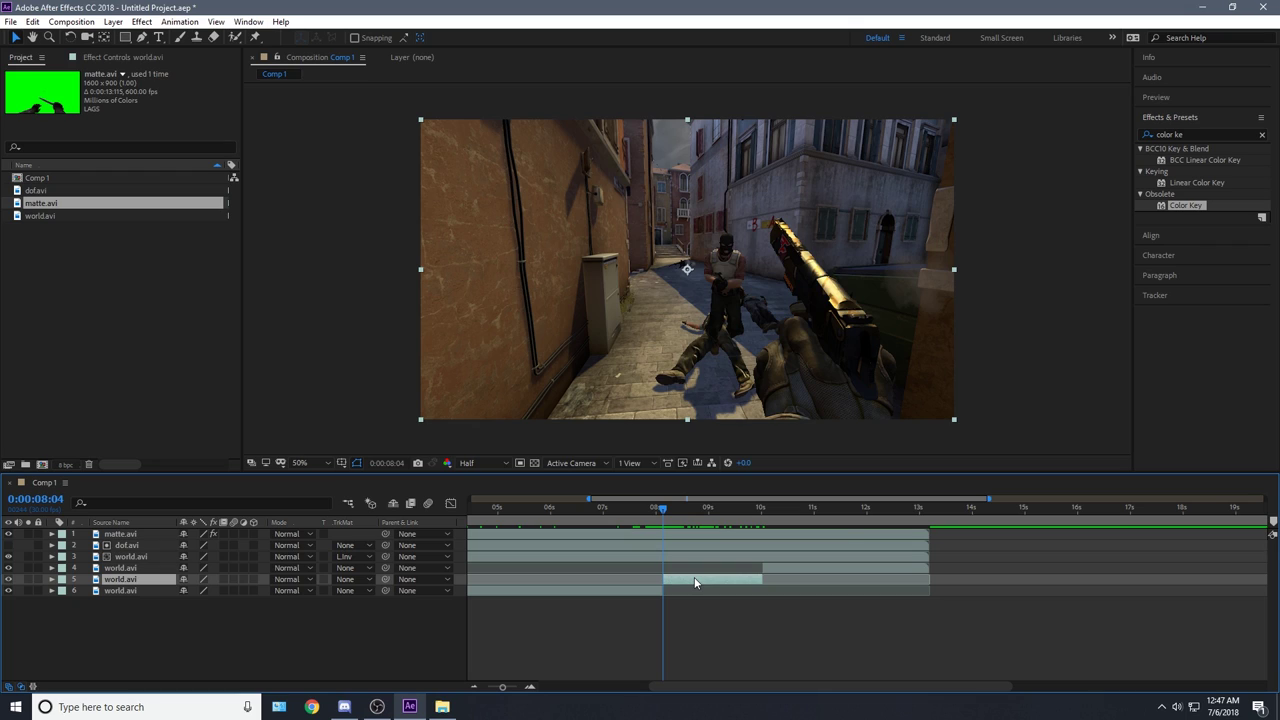
right_click(696, 583)
mouse_move(760, 442)
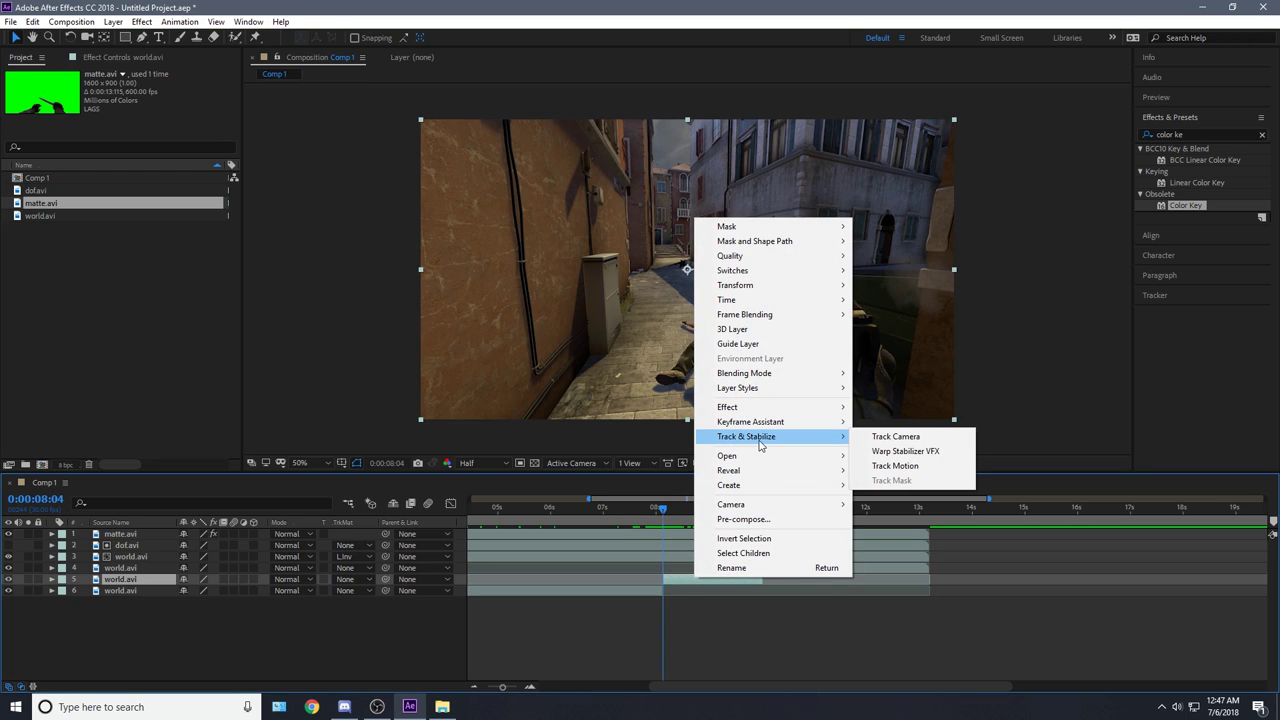
click(908, 438)
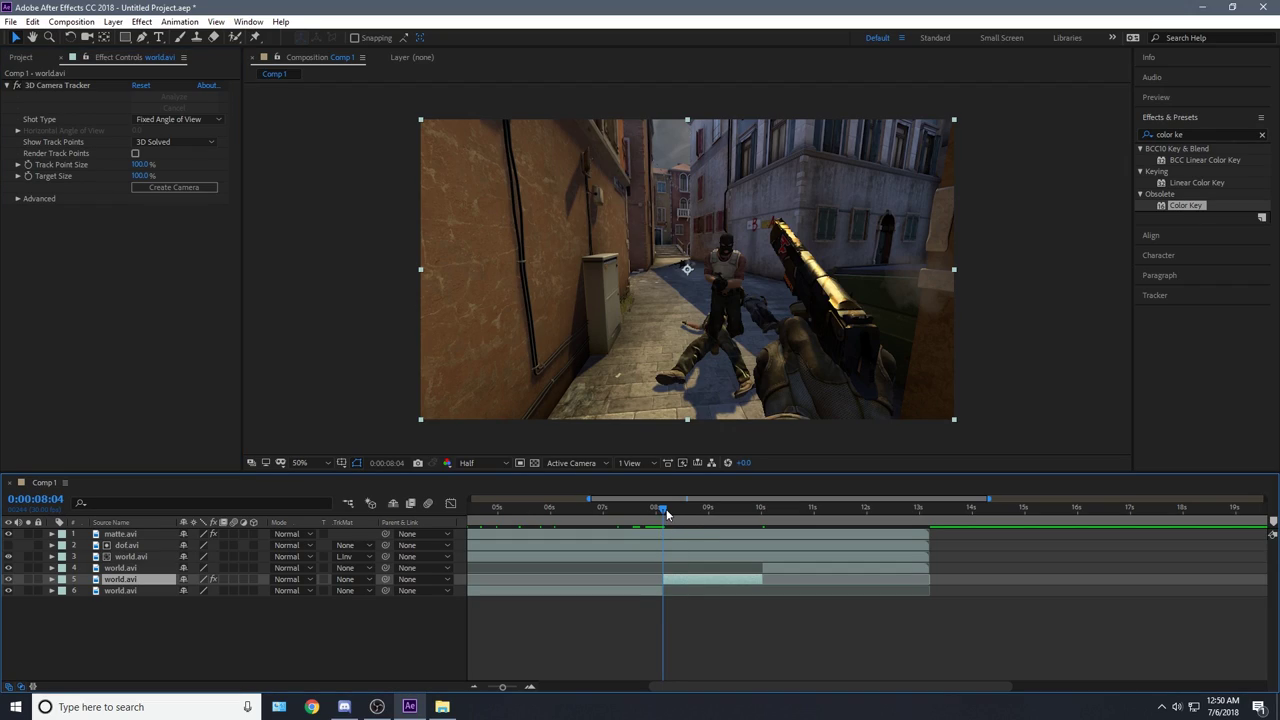
Step: Turn on Render Track Points for the 3D Camera Tracker on the middle world.avi segment
drag(667, 513, 667, 552)
click(682, 645)
click(694, 584)
click(135, 154)
drag(668, 512, 705, 512)
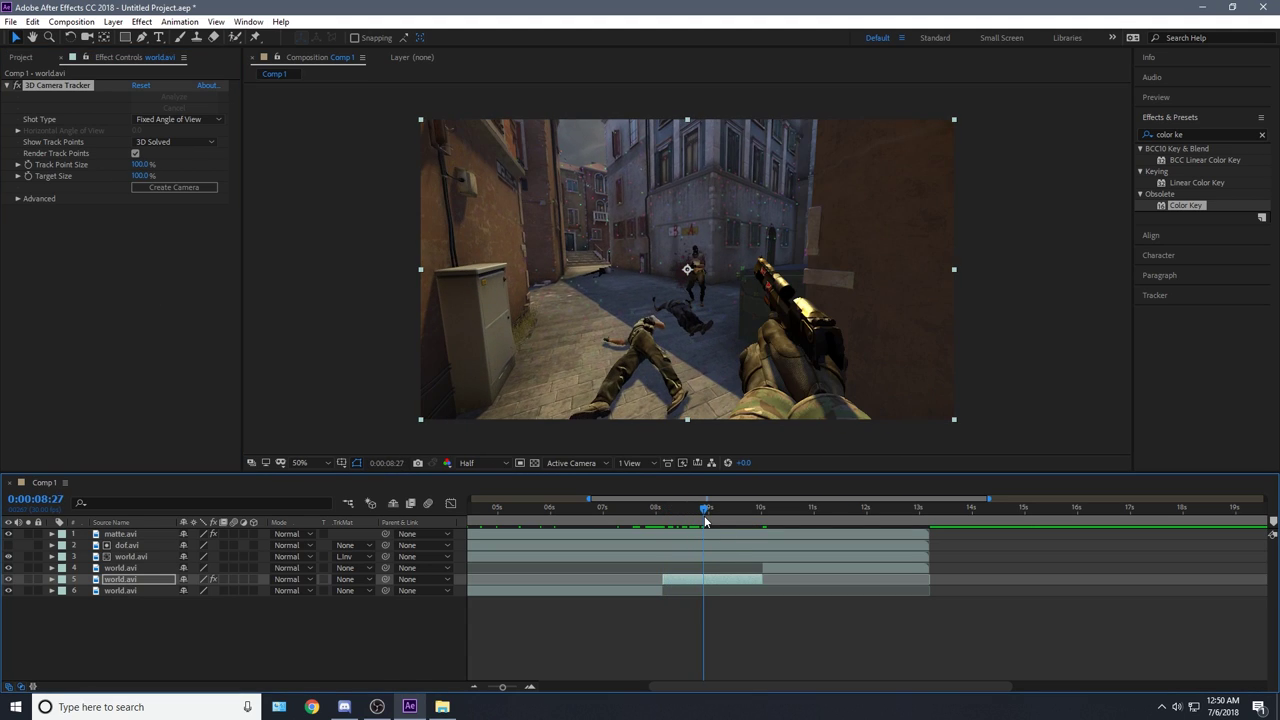
Step: Hide the matte.avi layer and set the camera tracker's Track Point Size to 147%
click(9, 535)
drag(669, 514, 728, 512)
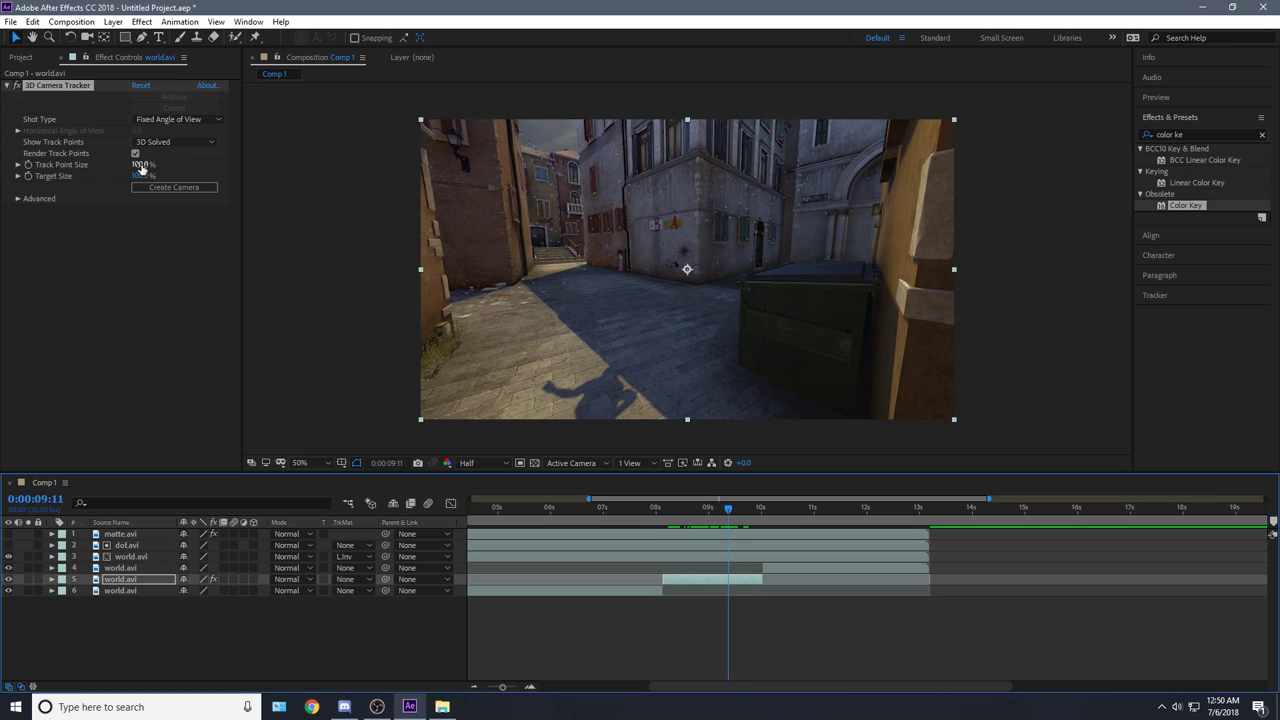
drag(145, 164, 441, 186)
drag(349, 198, 297, 212)
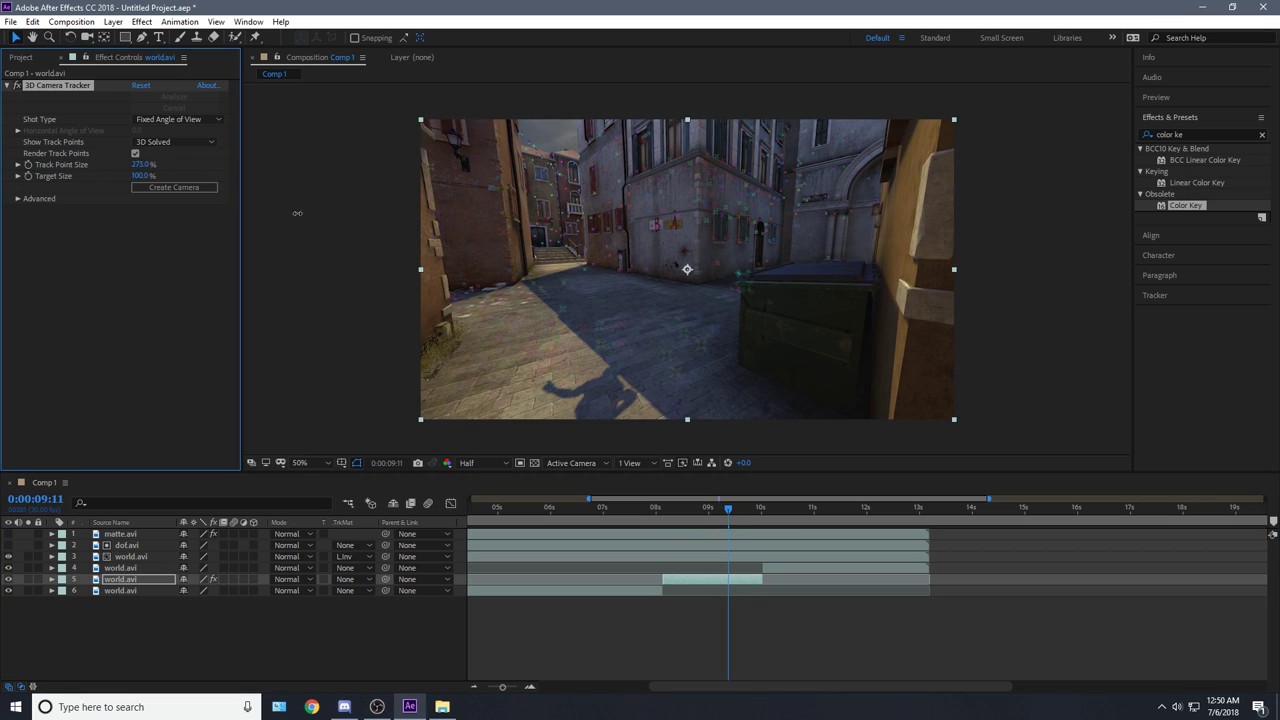
Step: Hide the luma-matted world.avi layer, toggling its visibility to compare the view of the track points
click(8, 568)
click(7, 557)
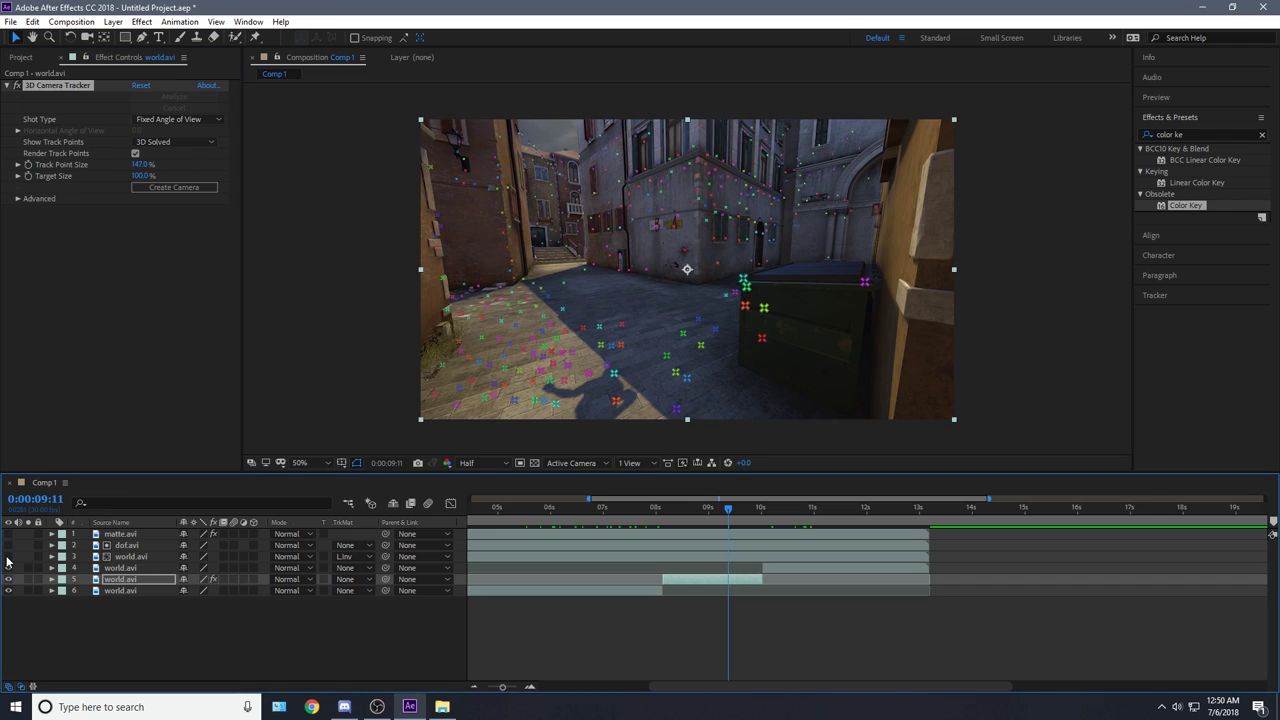
click(7, 558)
click(7, 558)
click(7, 558)
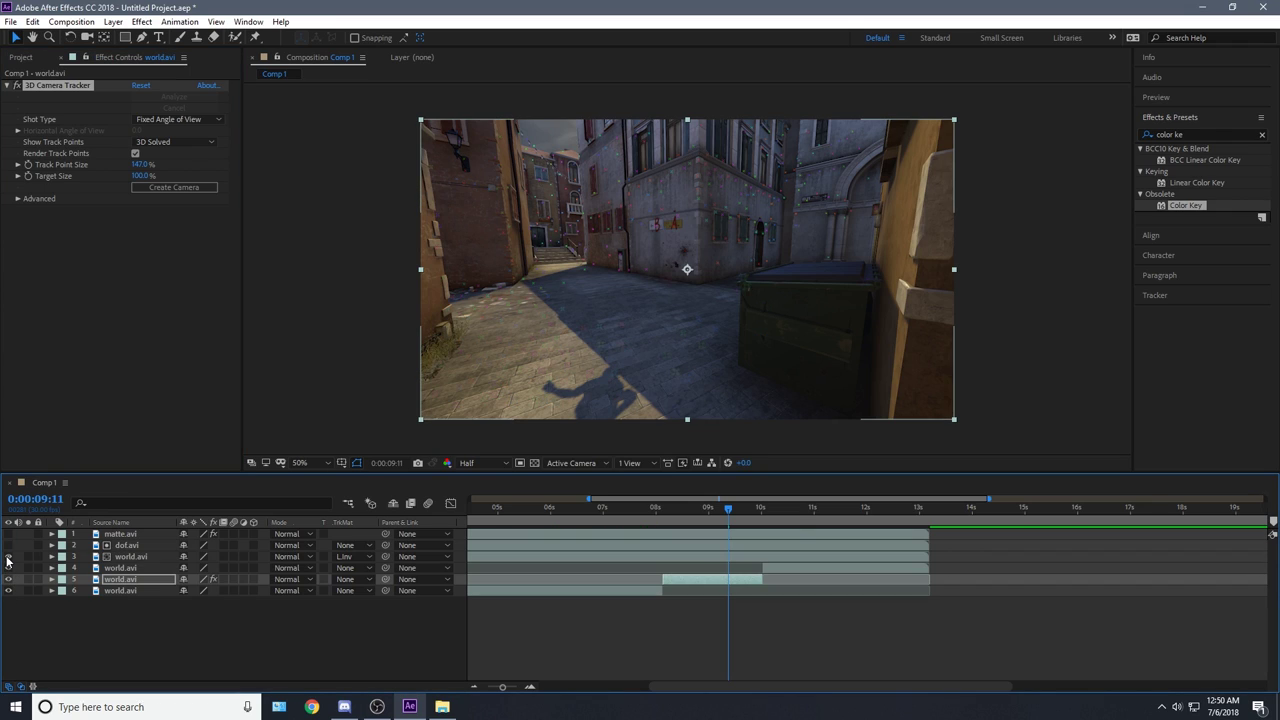
click(8, 557)
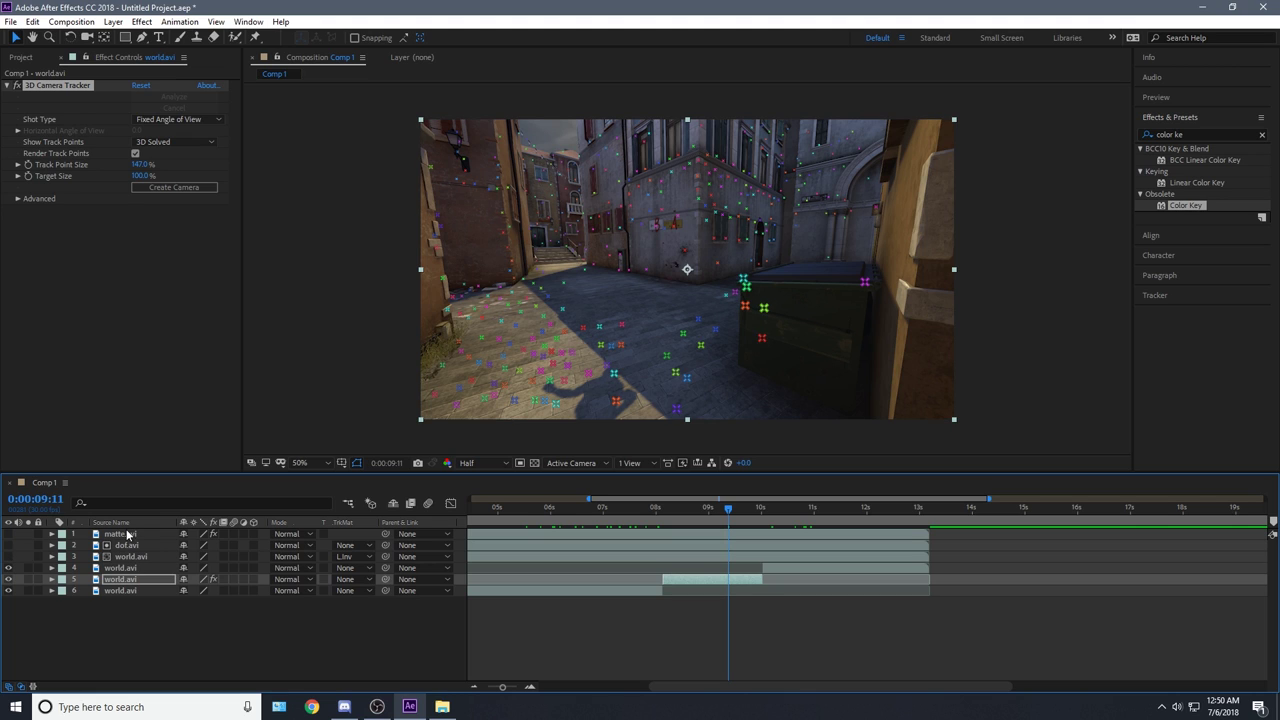
Step: Scrub through the tracked world.avi segment to check how the track points follow the scene
drag(691, 513, 709, 578)
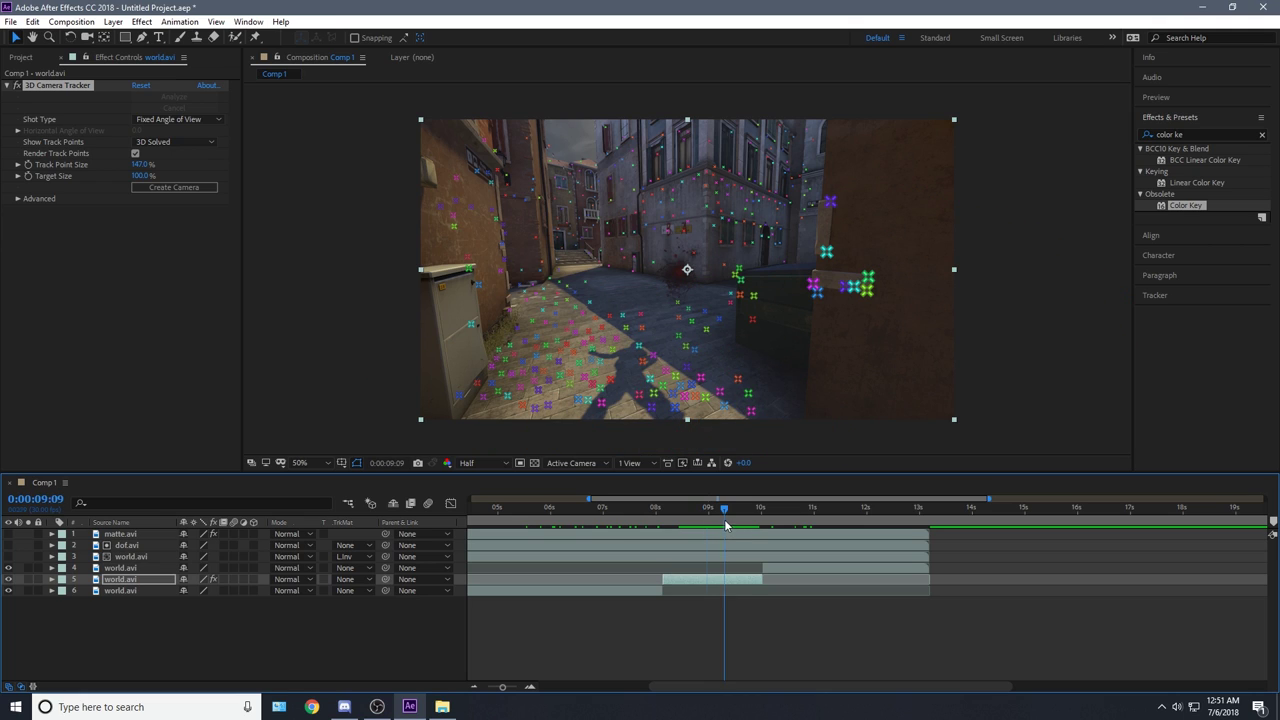
drag(724, 519, 728, 519)
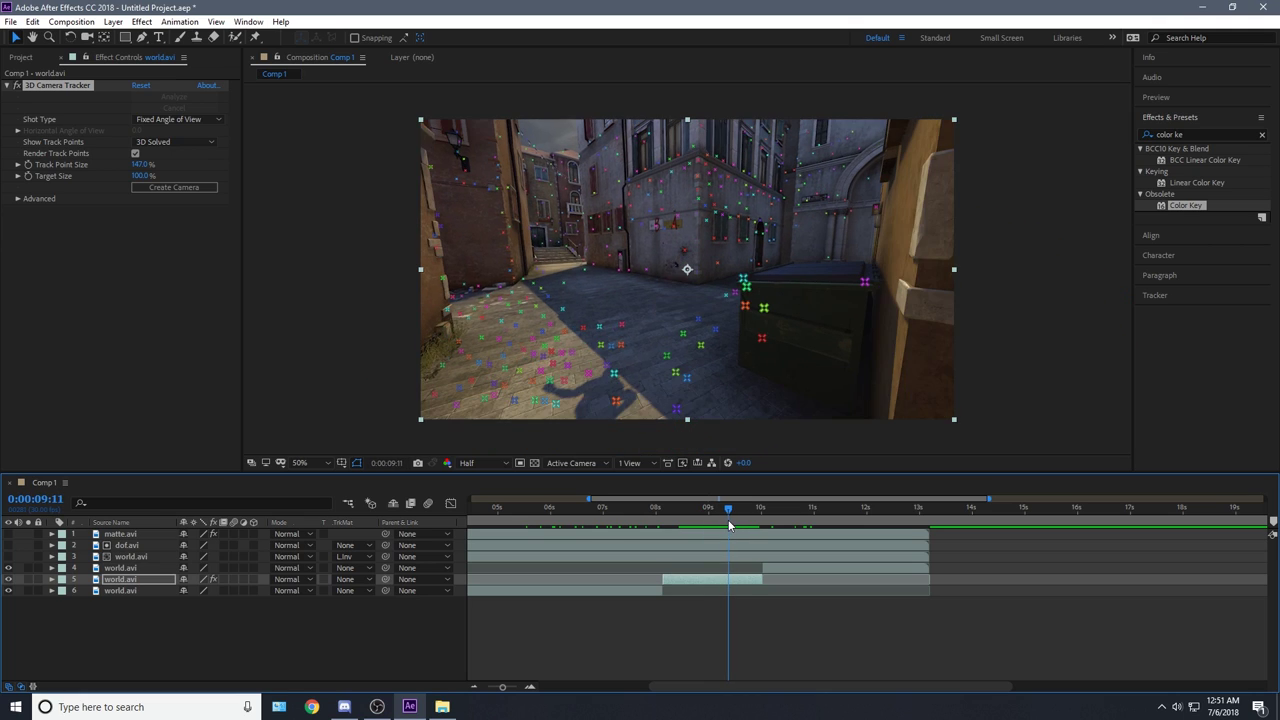
click(660, 507)
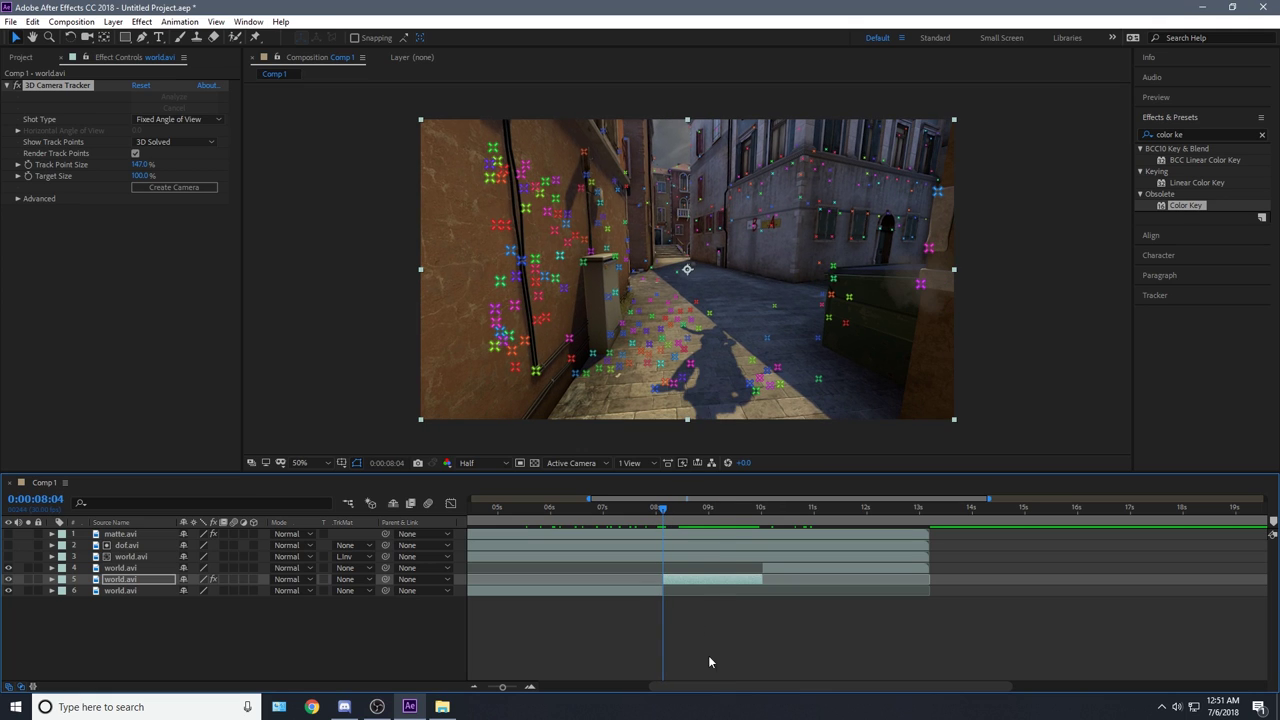
Step: At 0:00:09:07, select a group of track points on the corner building's wall and create a text and camera from them
drag(687, 514, 722, 546)
drag(684, 216, 651, 224)
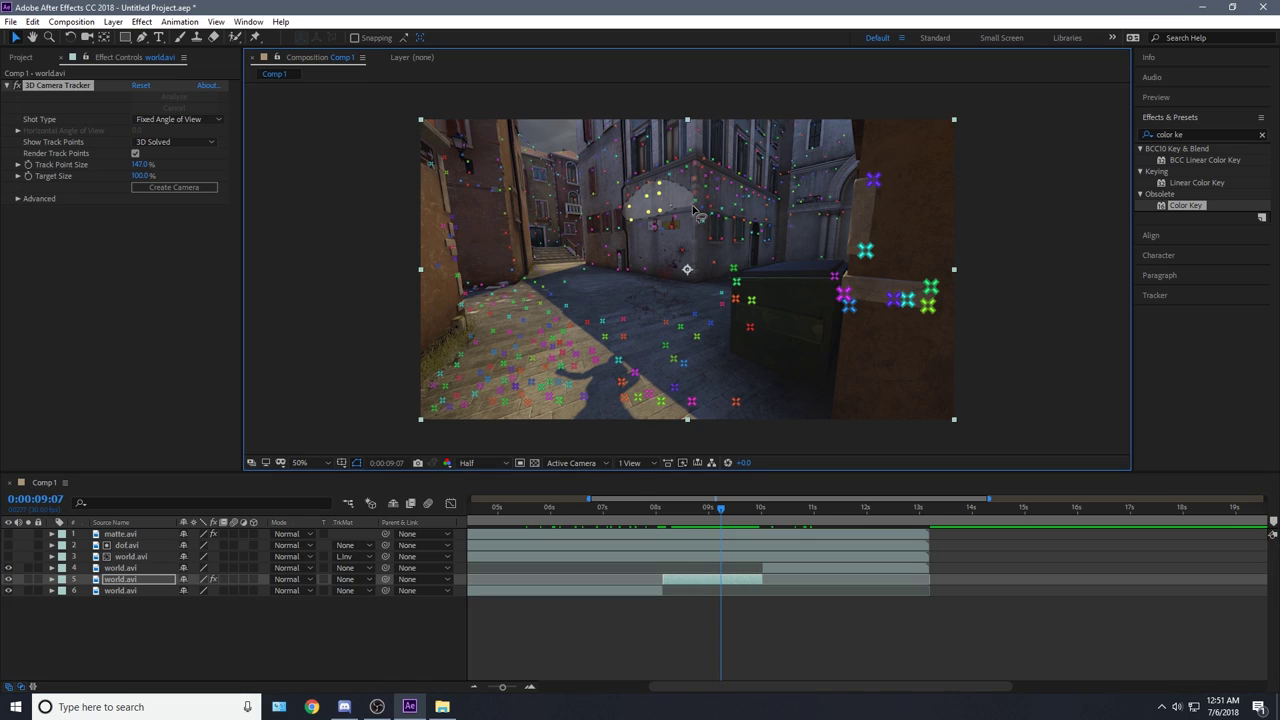
right_click(652, 201)
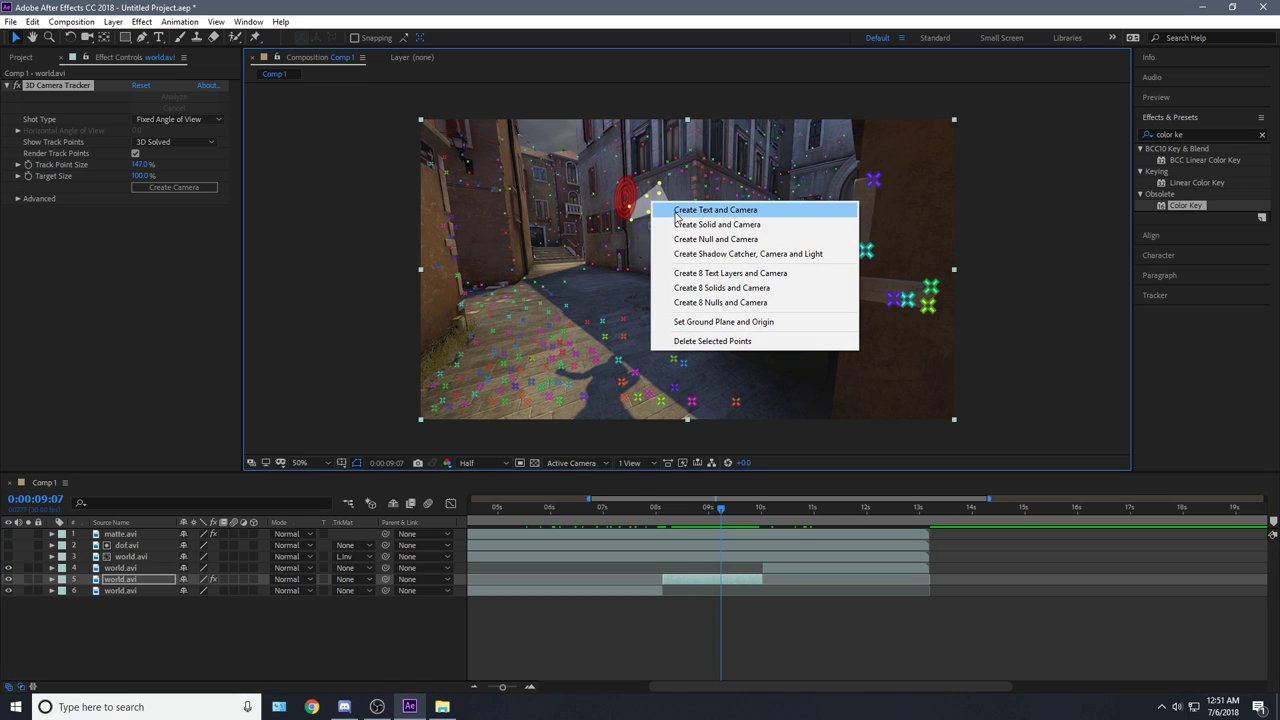
click(753, 210)
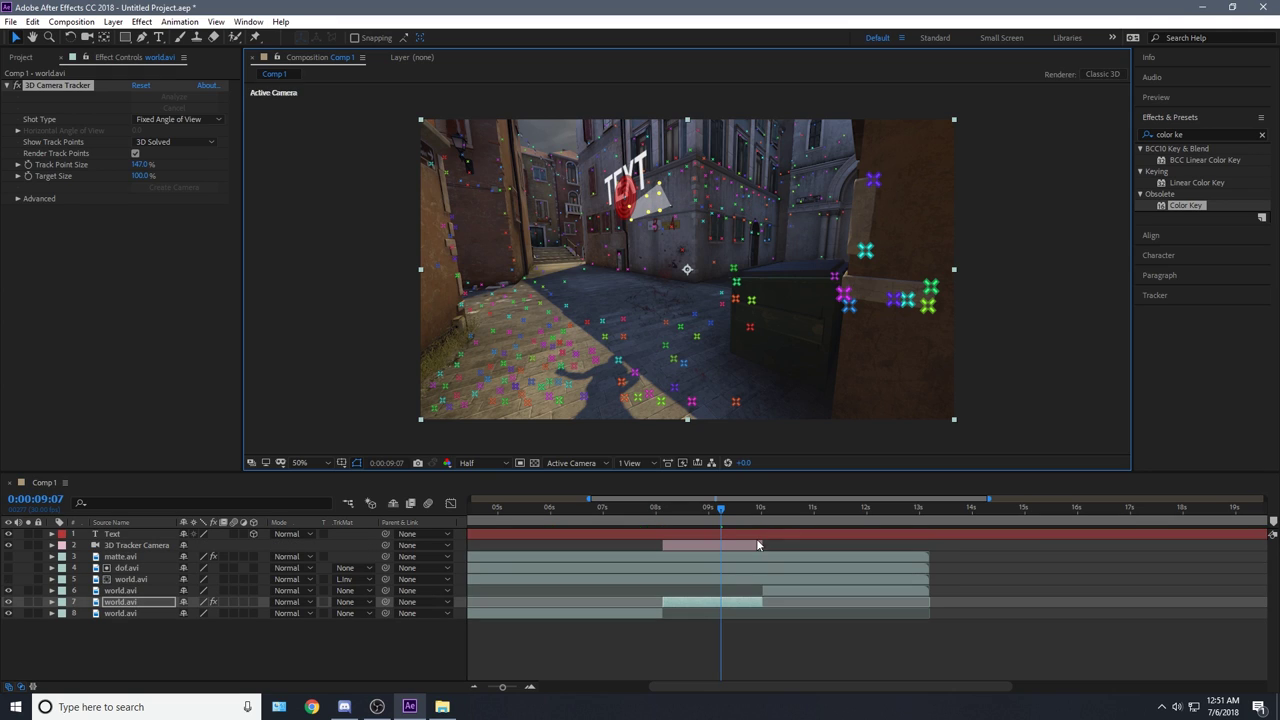
Step: Split the text layer at 0:00:08:04 and delete the part before it
click(672, 534)
click(665, 509)
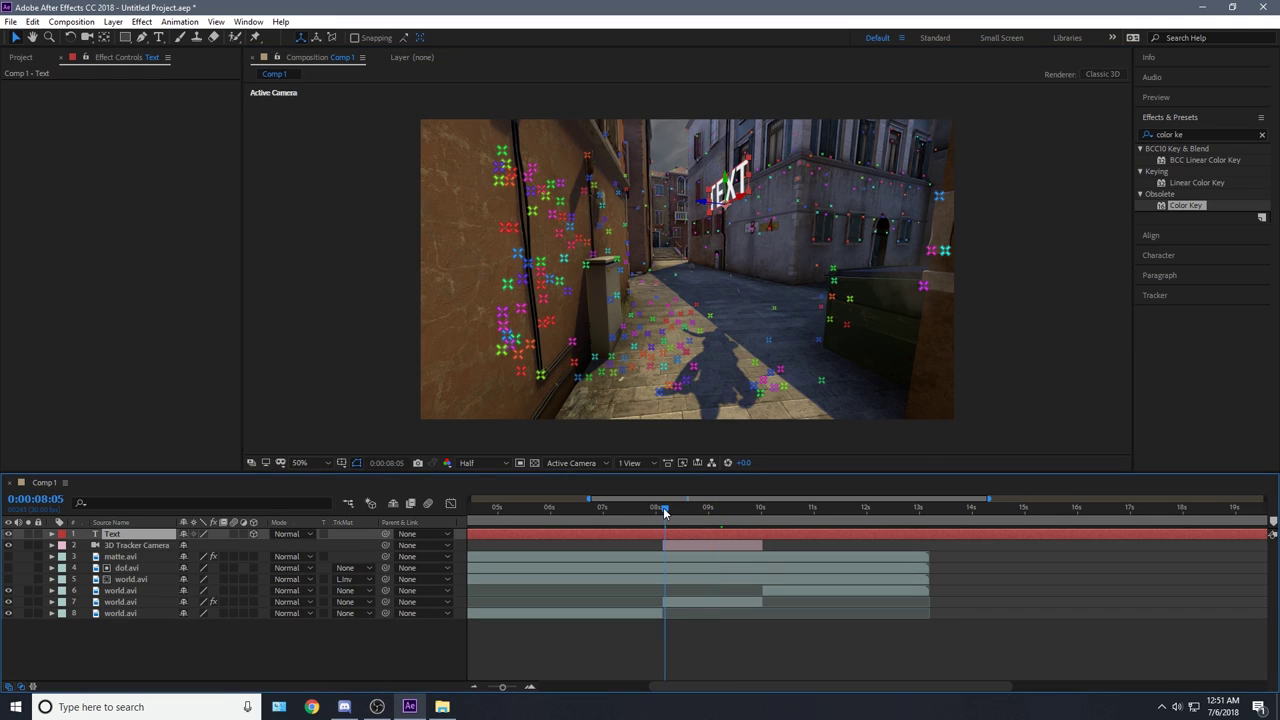
drag(665, 510, 663, 510)
key(ctrl+shift+d)
click(662, 551)
click(656, 545)
key(Delete)
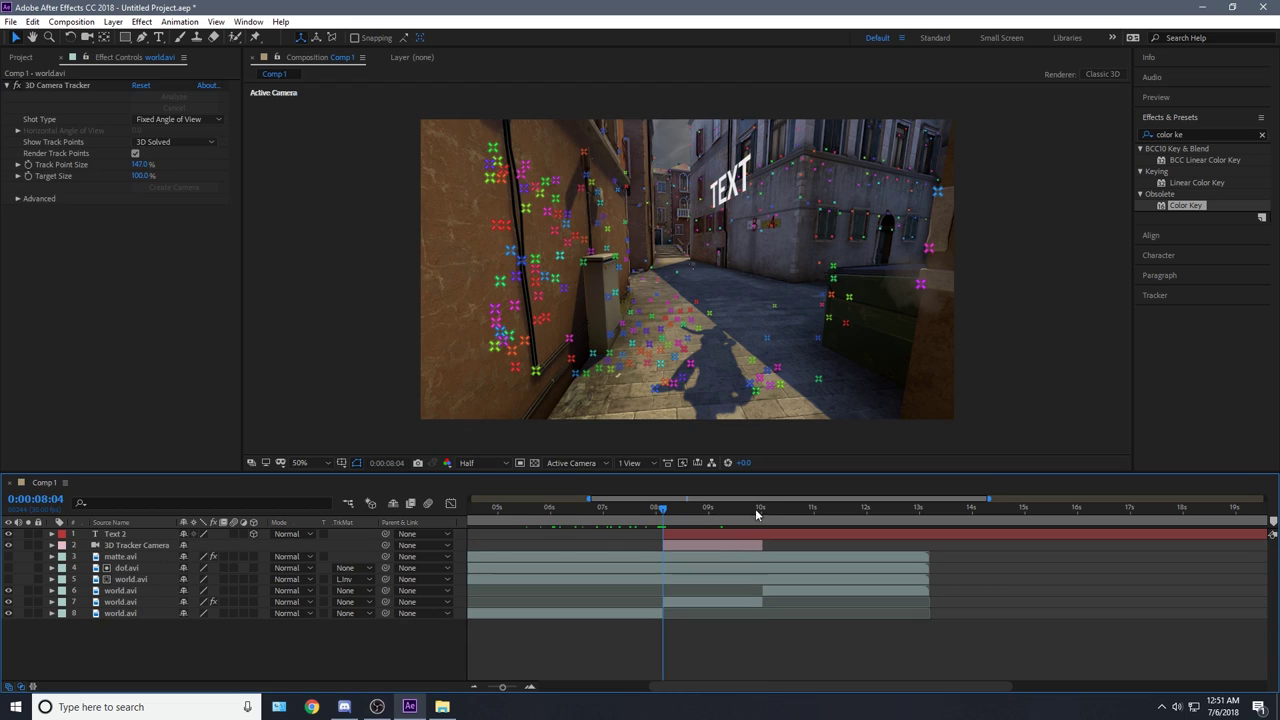
Step: Split the text layer at 0:00:10:01 and delete the part after it
click(761, 508)
click(769, 535)
key(ctrl+shift+d)
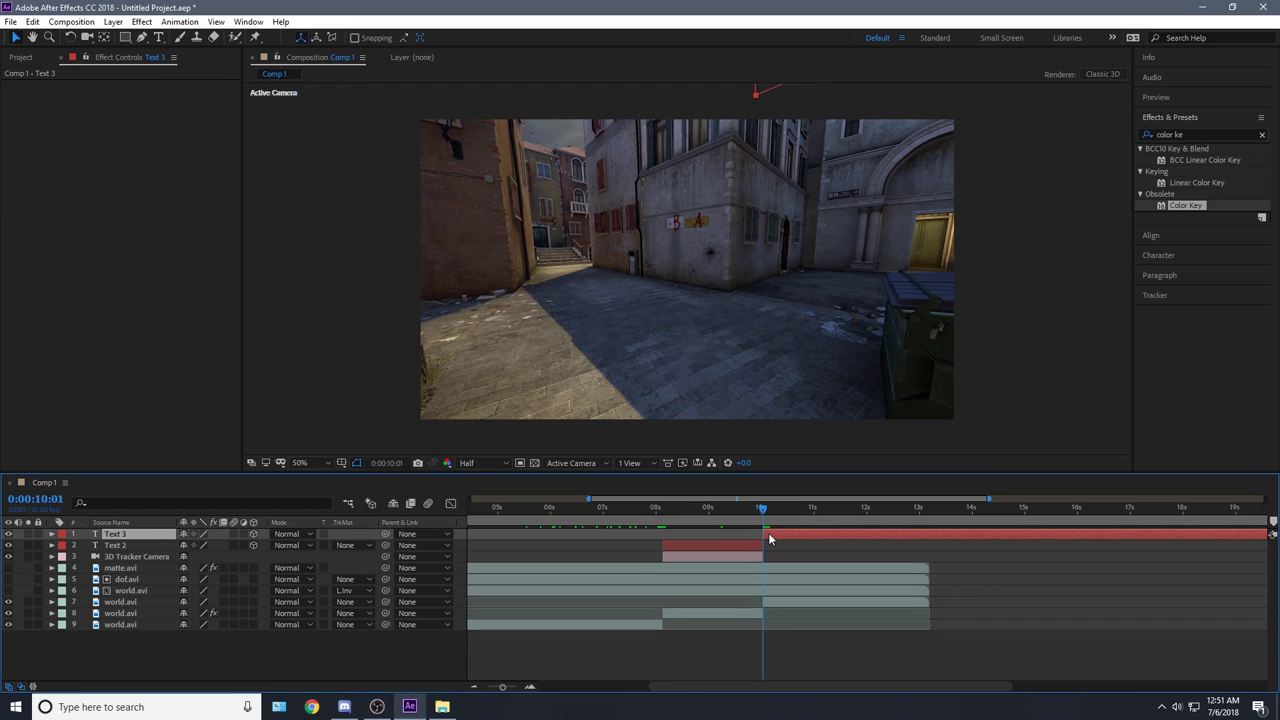
key(Delete)
Step: Scale the text layer to 275.7% and reposition it on the corner building's wall
drag(714, 512, 697, 518)
click(721, 533)
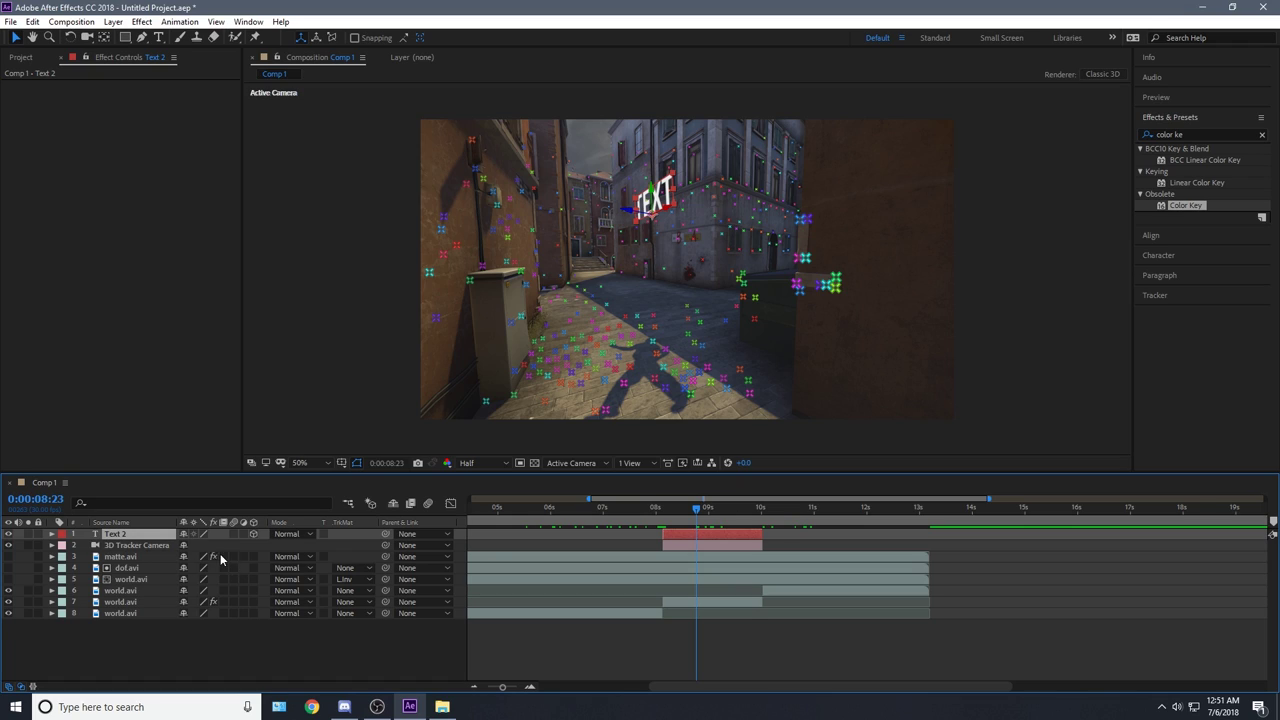
key(s)
drag(243, 553, 233, 552)
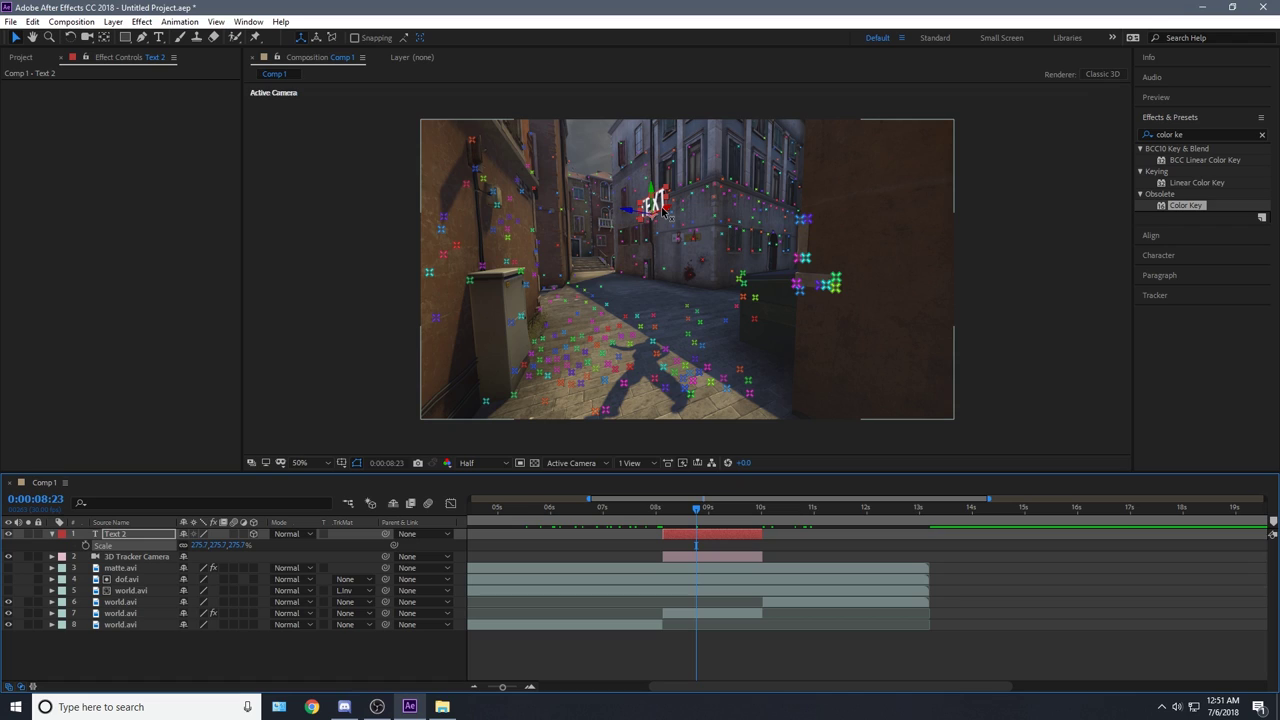
drag(662, 210, 883, 194)
drag(678, 188, 682, 301)
click(52, 534)
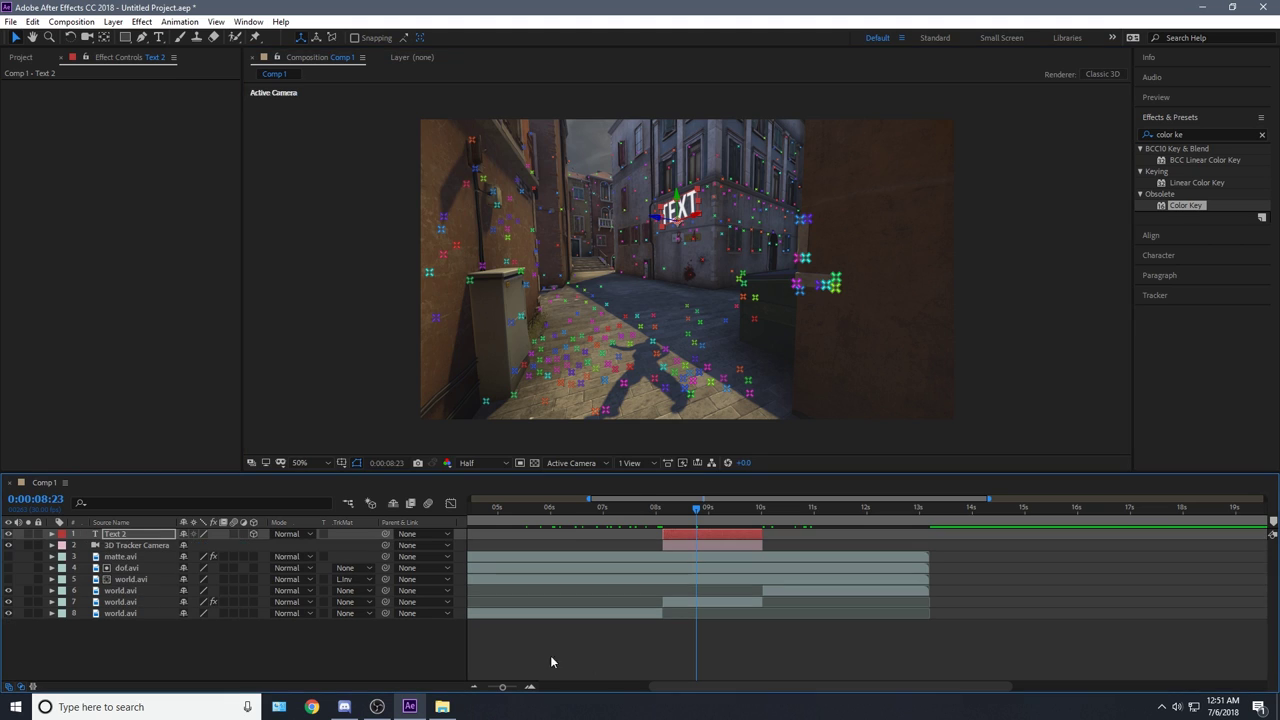
click(550, 655)
Step: Check the text's placement up to 0:00:09:09 and turn off Render Track Points on the tracked world.avi segment
drag(679, 512, 722, 537)
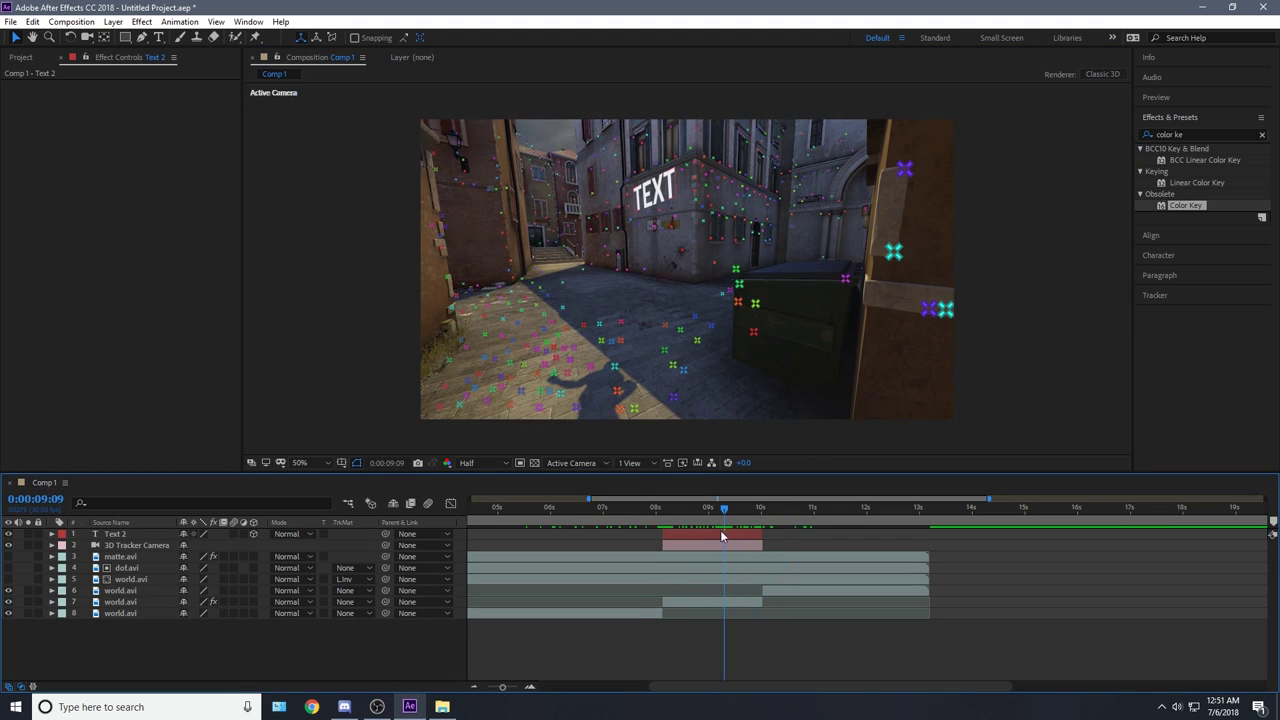
click(721, 602)
click(136, 154)
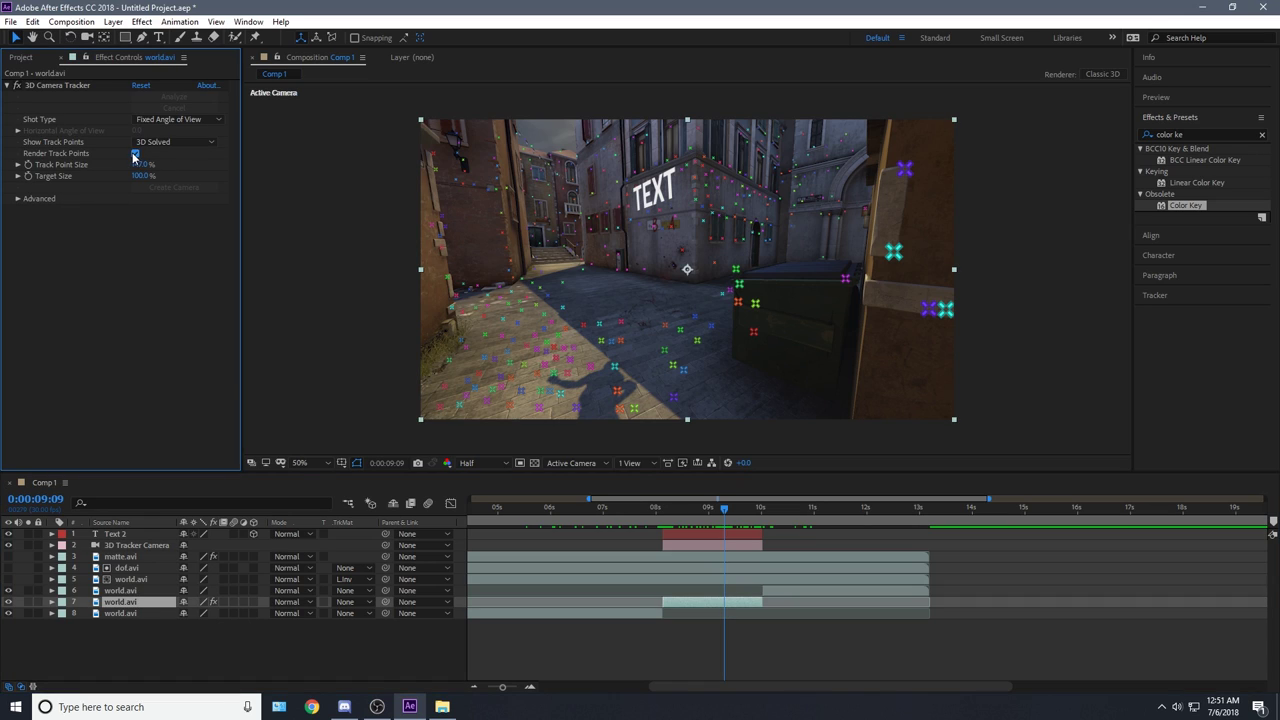
click(708, 657)
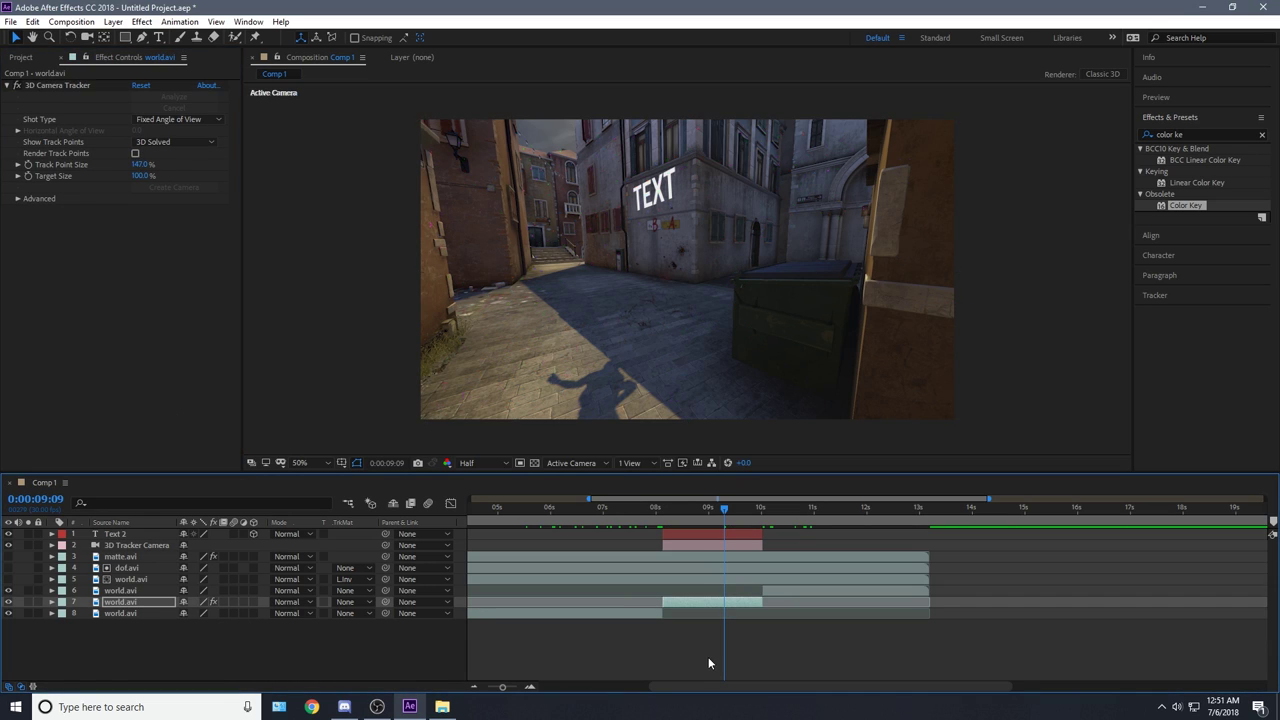
Step: Replace the text layer's wording with "Tutorial"
click(700, 535)
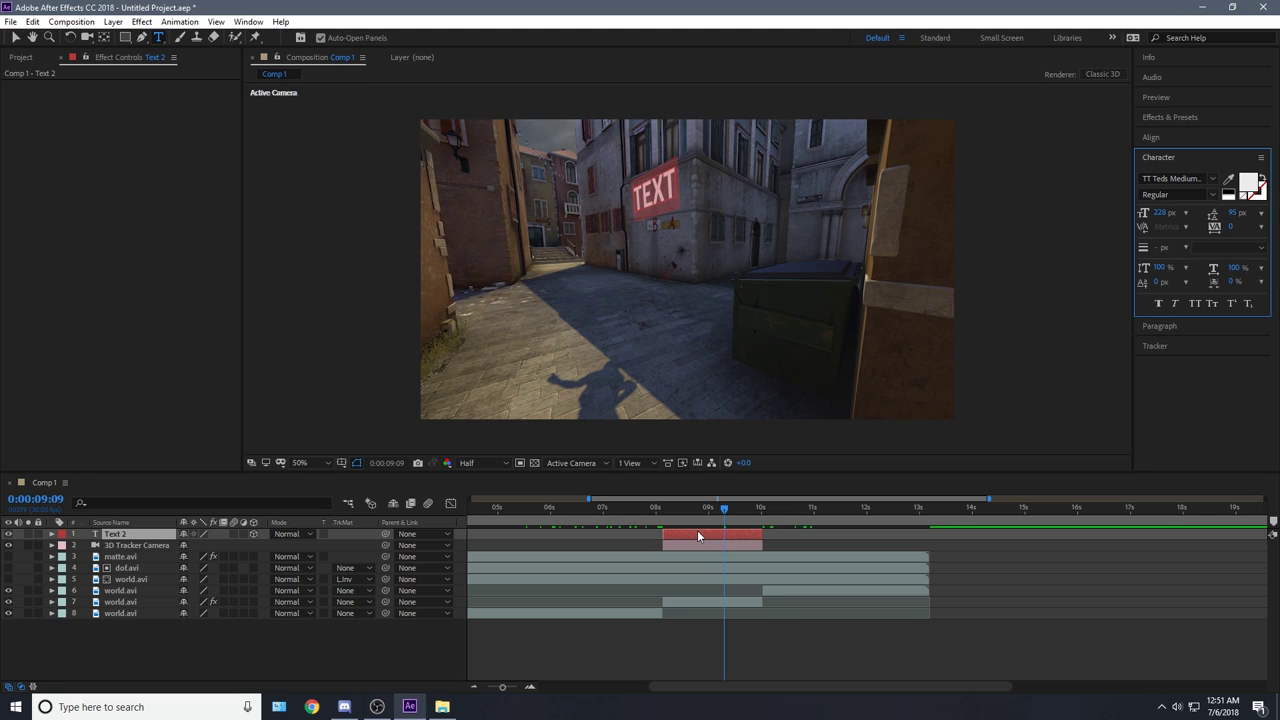
double_click(697, 534)
text(Tutorial)
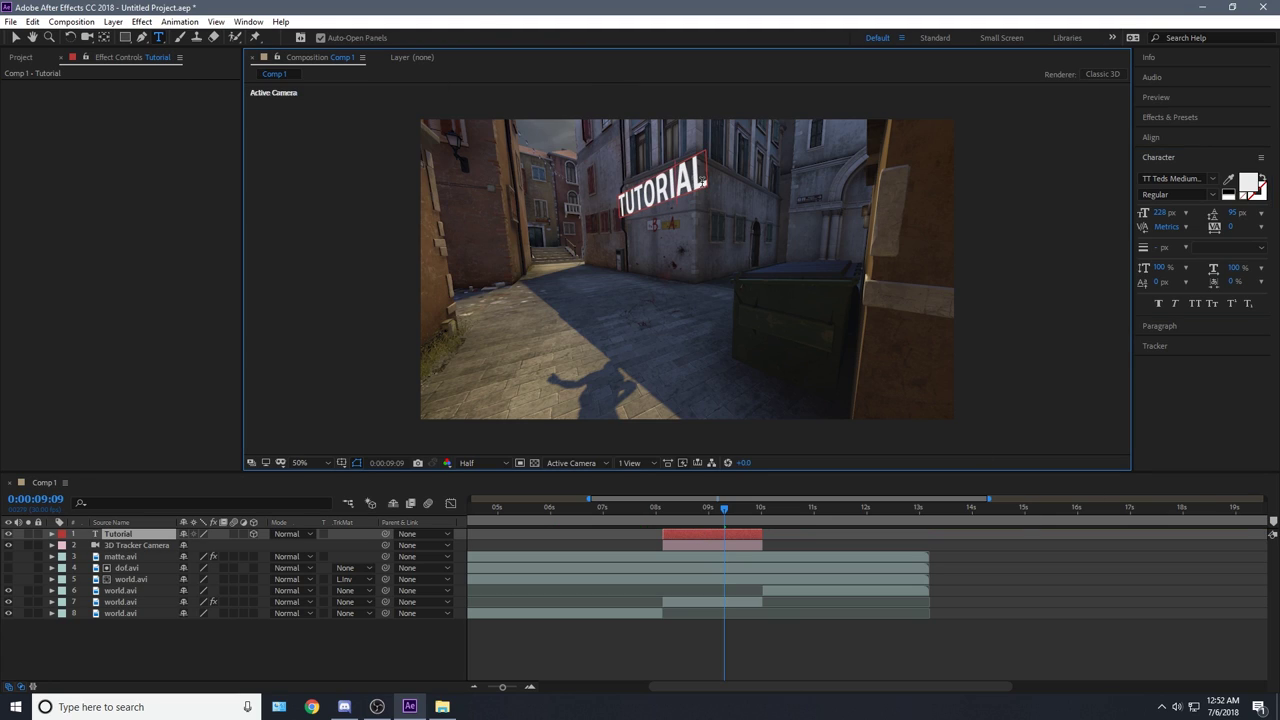
drag(702, 182, 515, 231)
text(sl)
key(ctrl+z)
Step: Scale the Tutorial text layer down to 178.7%
click(703, 627)
click(693, 535)
key(s)
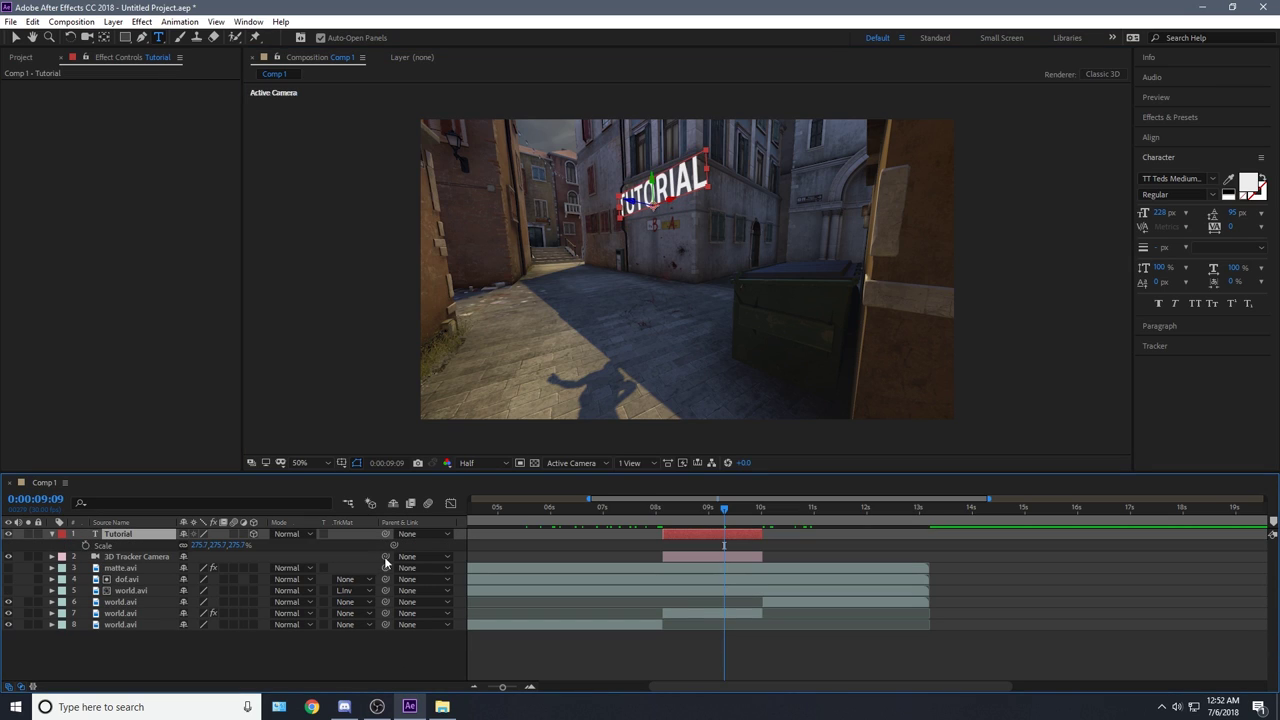
drag(240, 553, 190, 553)
click(752, 662)
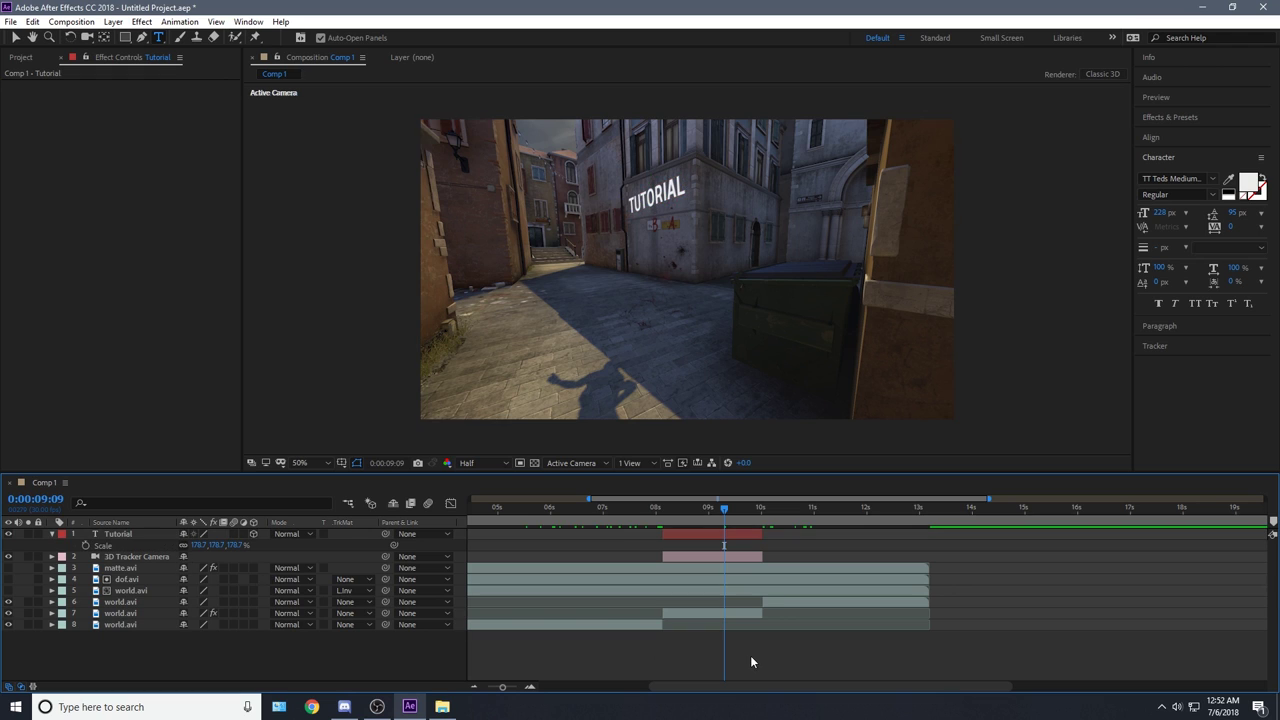
Step: Turn on matte.avi and the Luma Inverted world.avi layer, and move the Tutorial text layer directly beneath matte.avi
drag(700, 509, 733, 540)
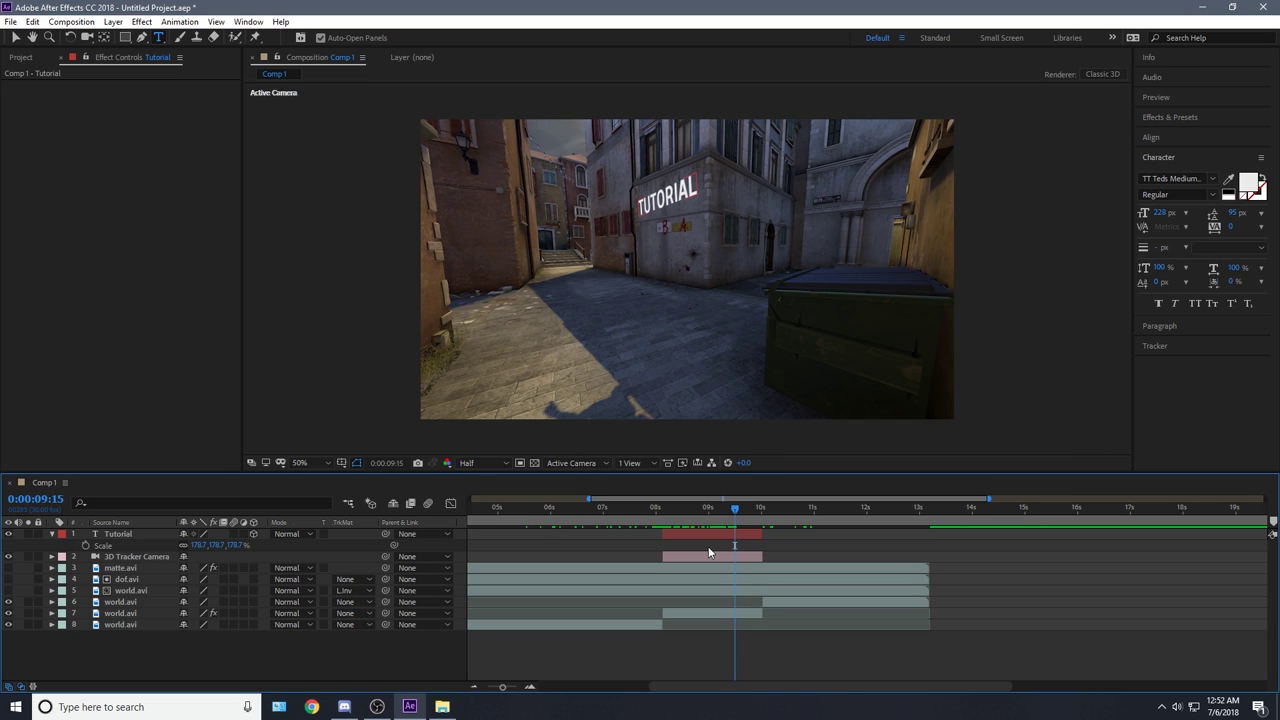
drag(672, 514, 689, 538)
click(715, 535)
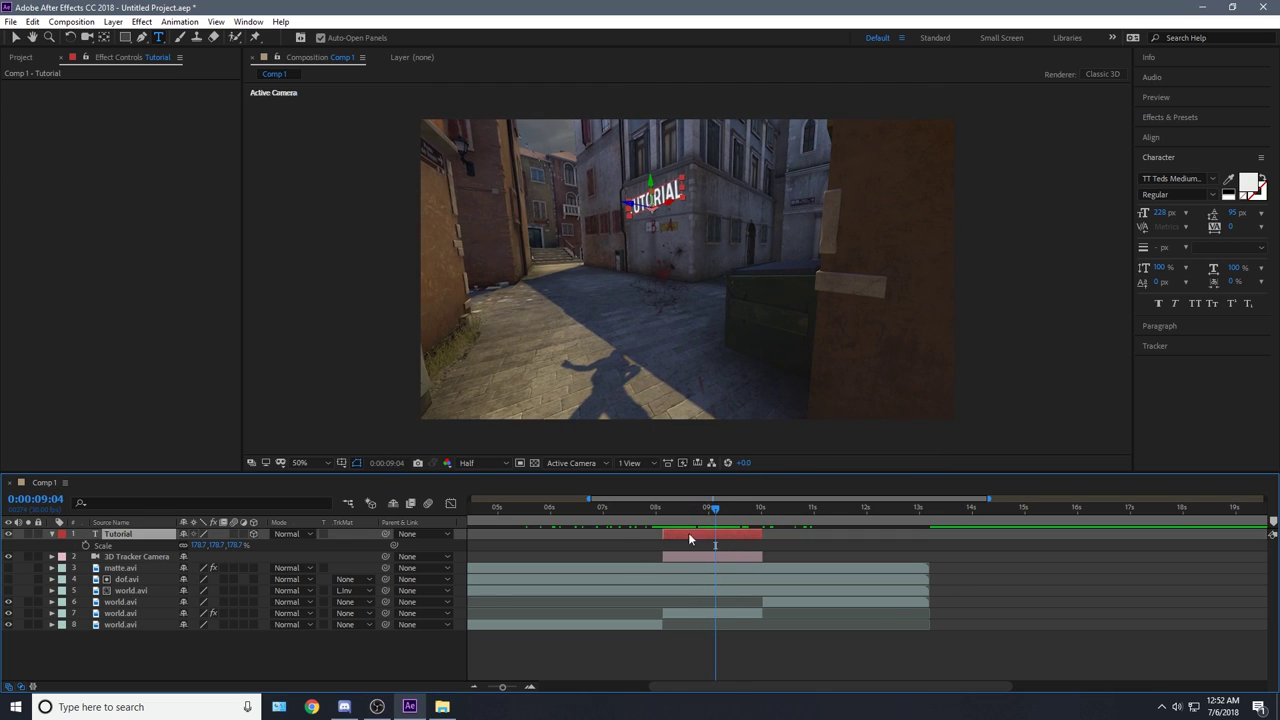
click(9, 568)
drag(133, 540, 137, 580)
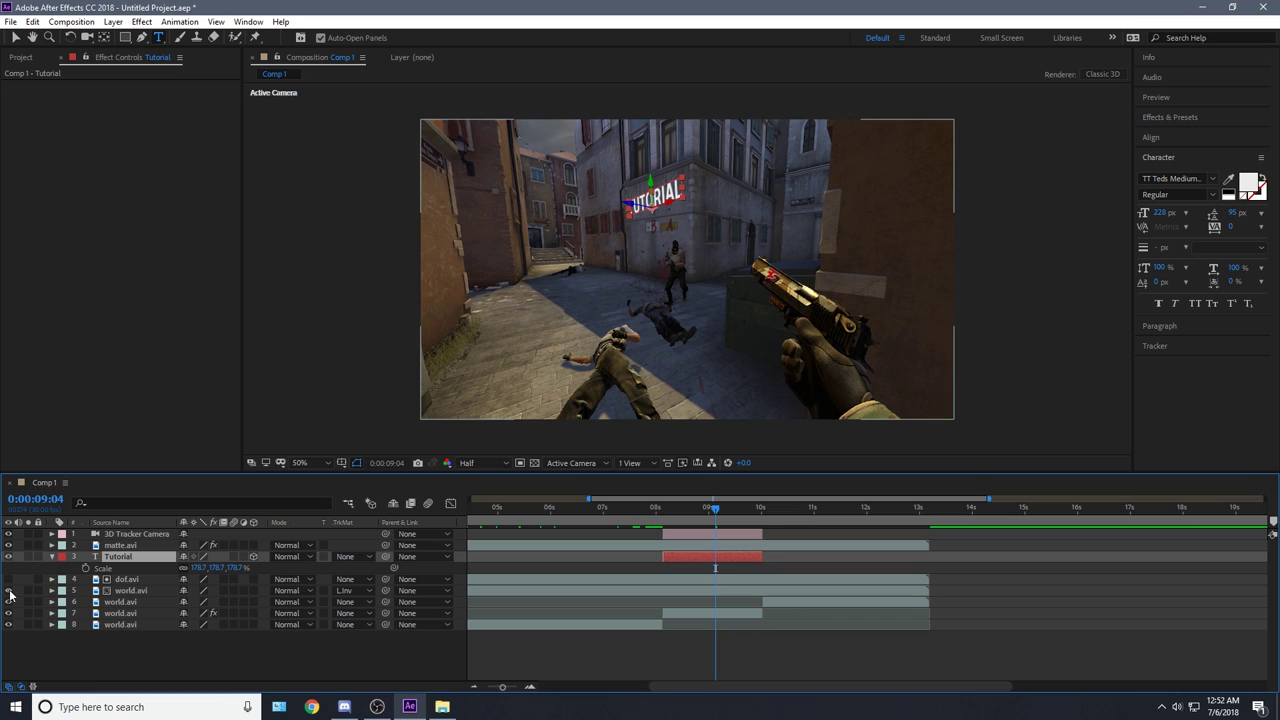
Step: Check how the Tutorial text sits behind the gun and characters between 0:00:09:02 and 0:00:09:26
drag(702, 504, 723, 528)
drag(742, 651, 757, 598)
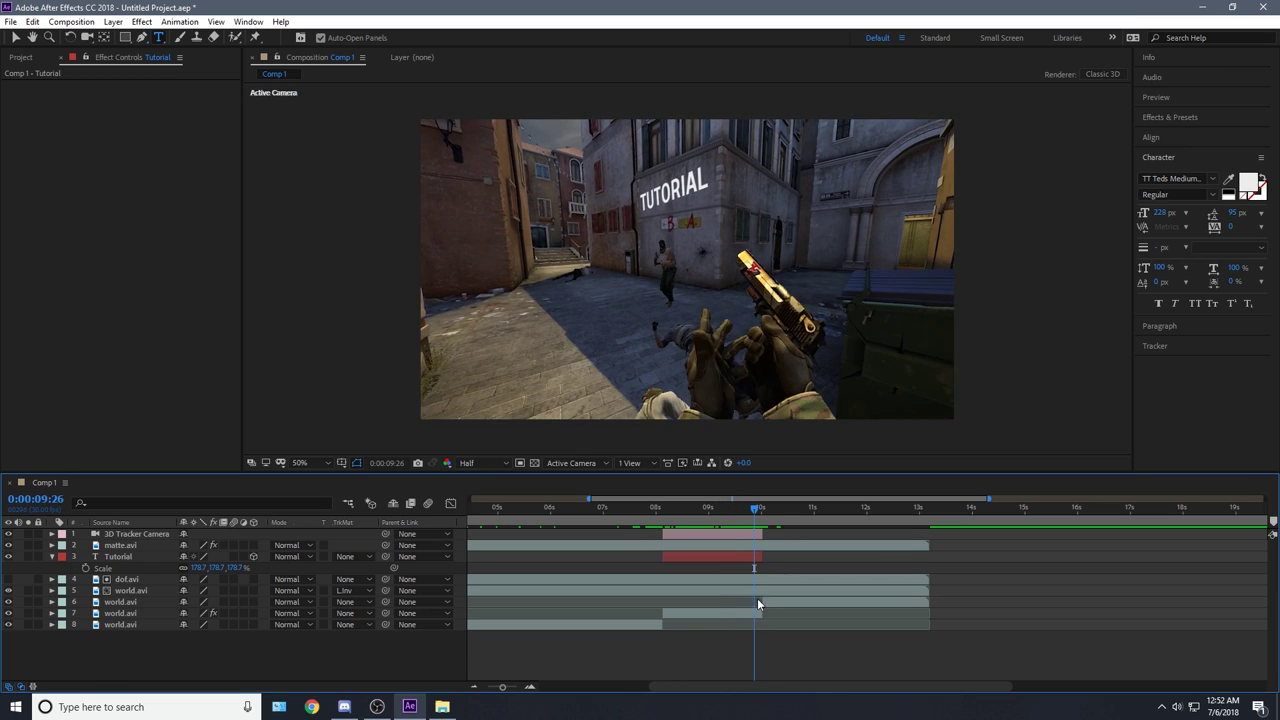
click(758, 612)
drag(762, 518, 712, 532)
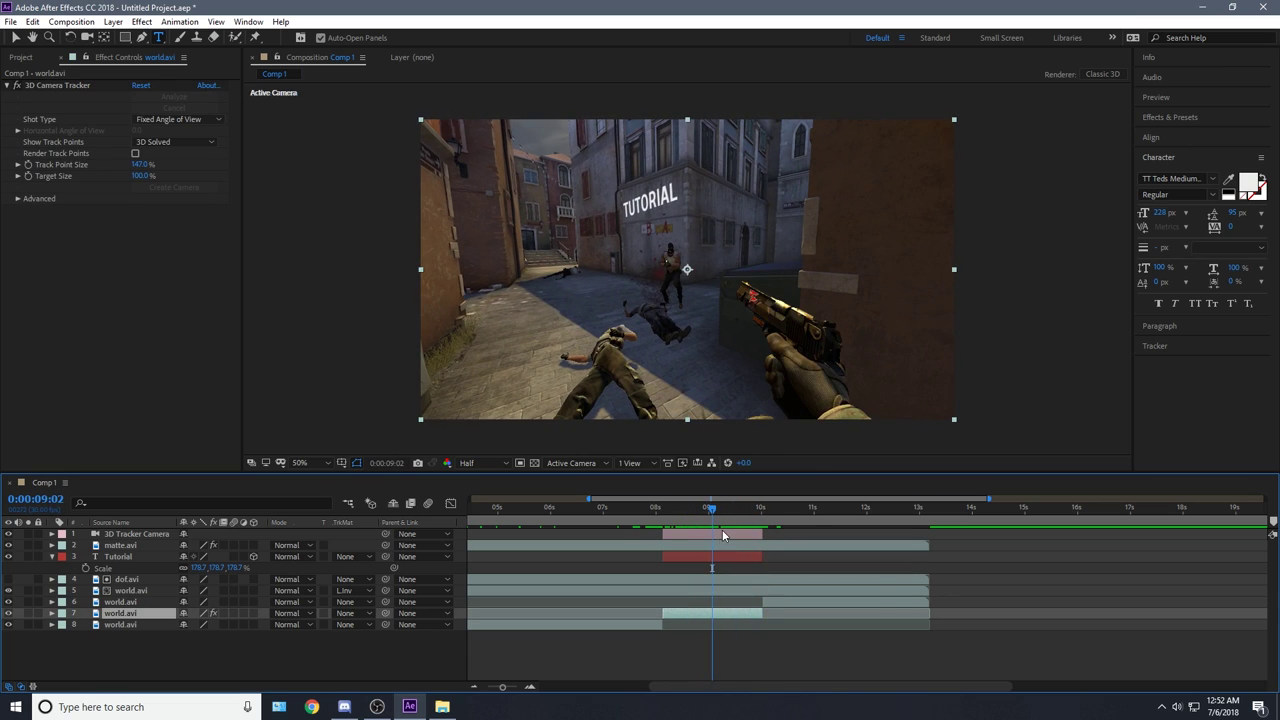
click(723, 535)
Step: Apply the RG Trapcode Shine effect to the Tutorial text layer and place its source point at 684, 246
click(721, 556)
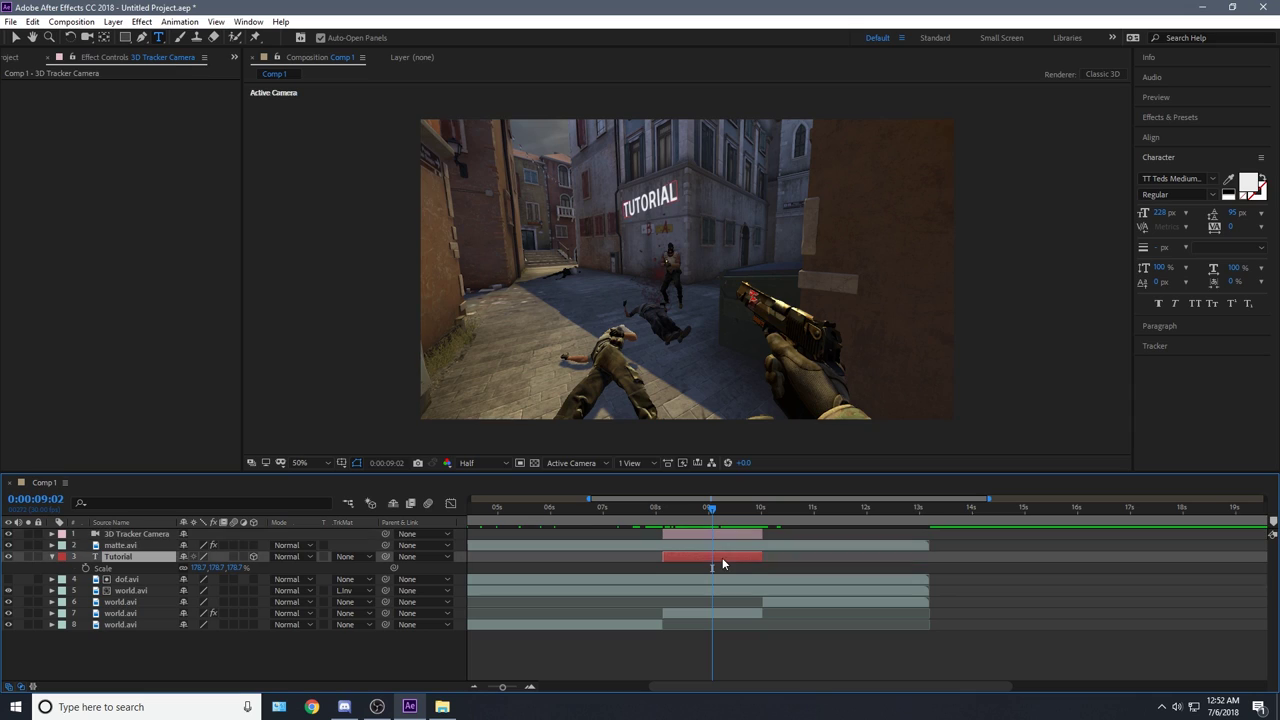
click(1213, 119)
click(1212, 131)
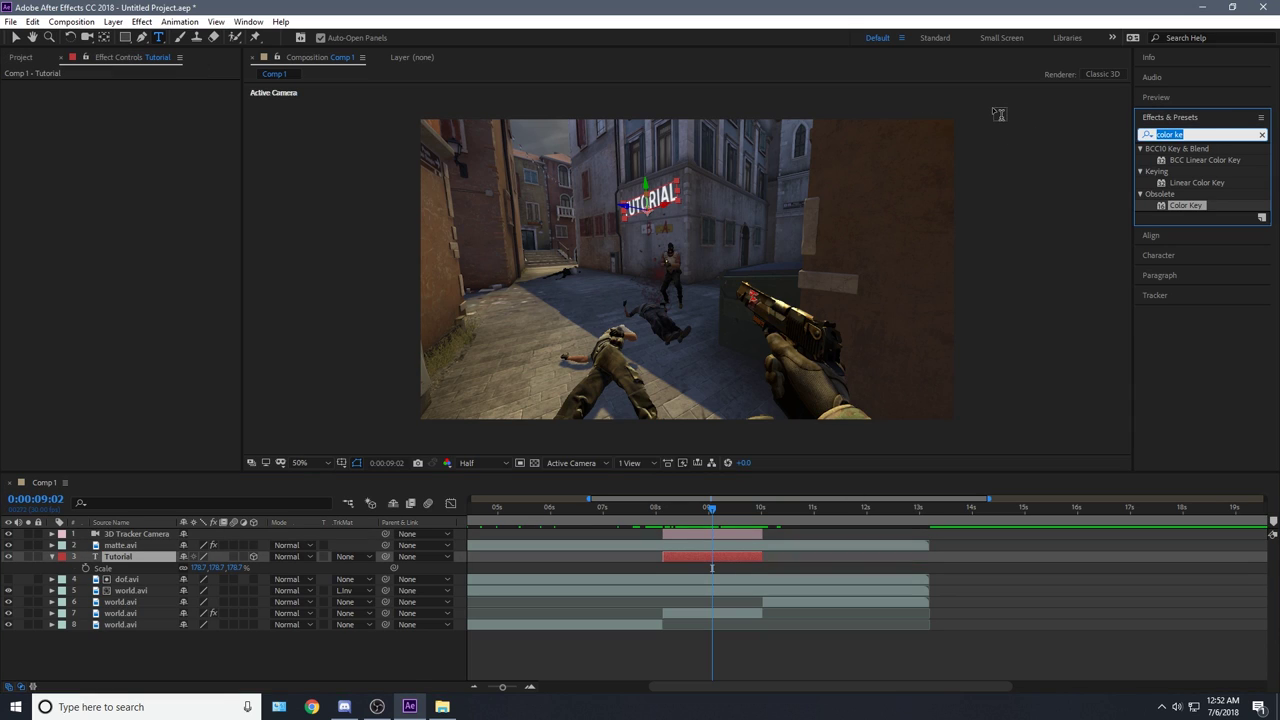
text(shine)
drag(1178, 160, 691, 549)
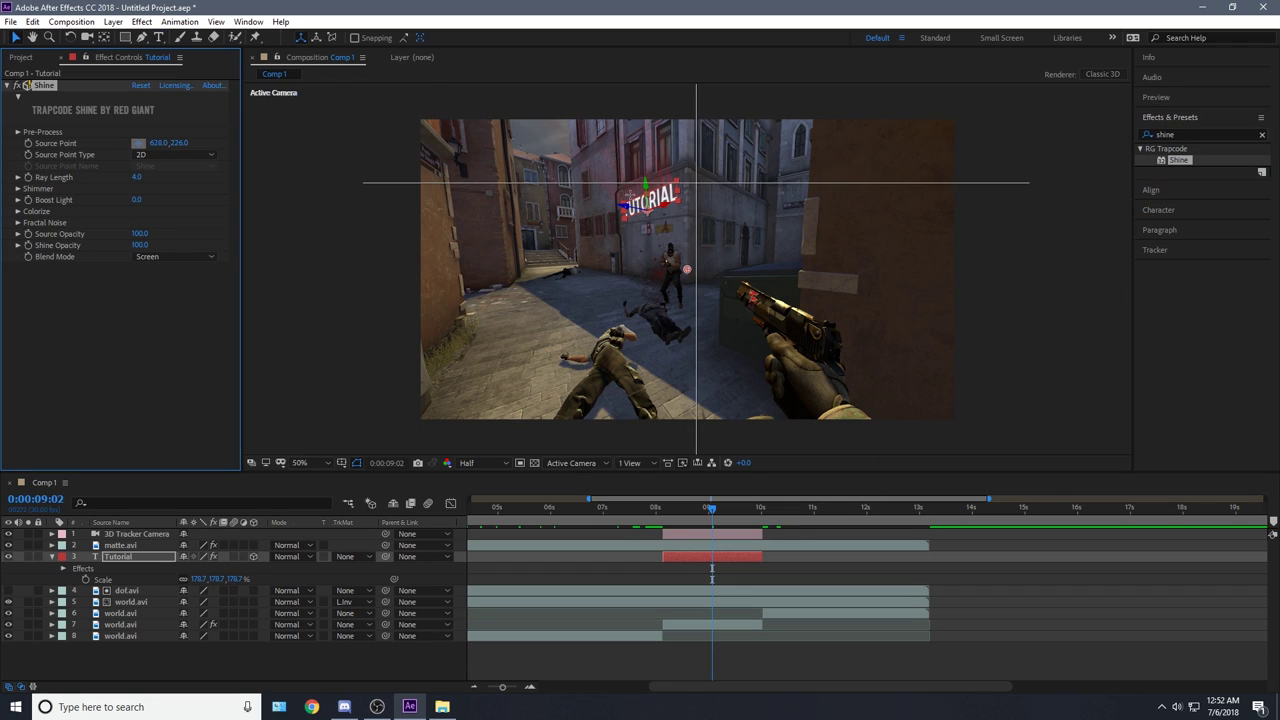
click(630, 195)
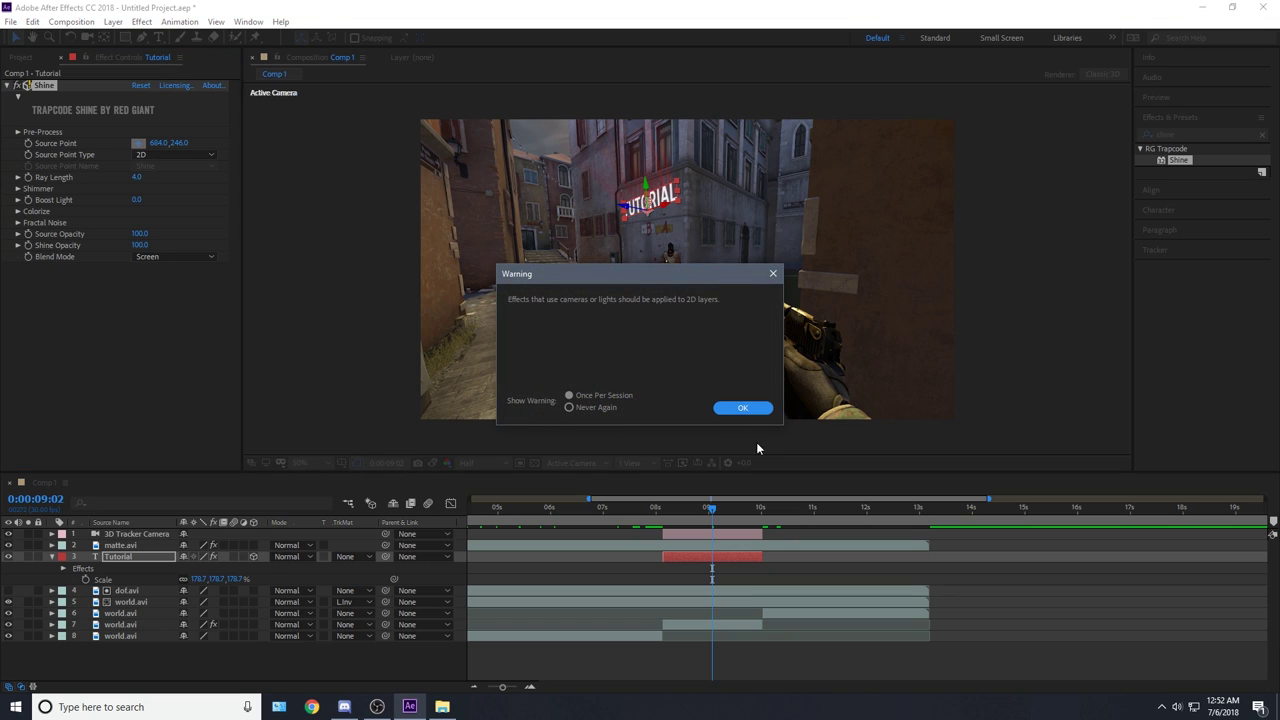
click(742, 408)
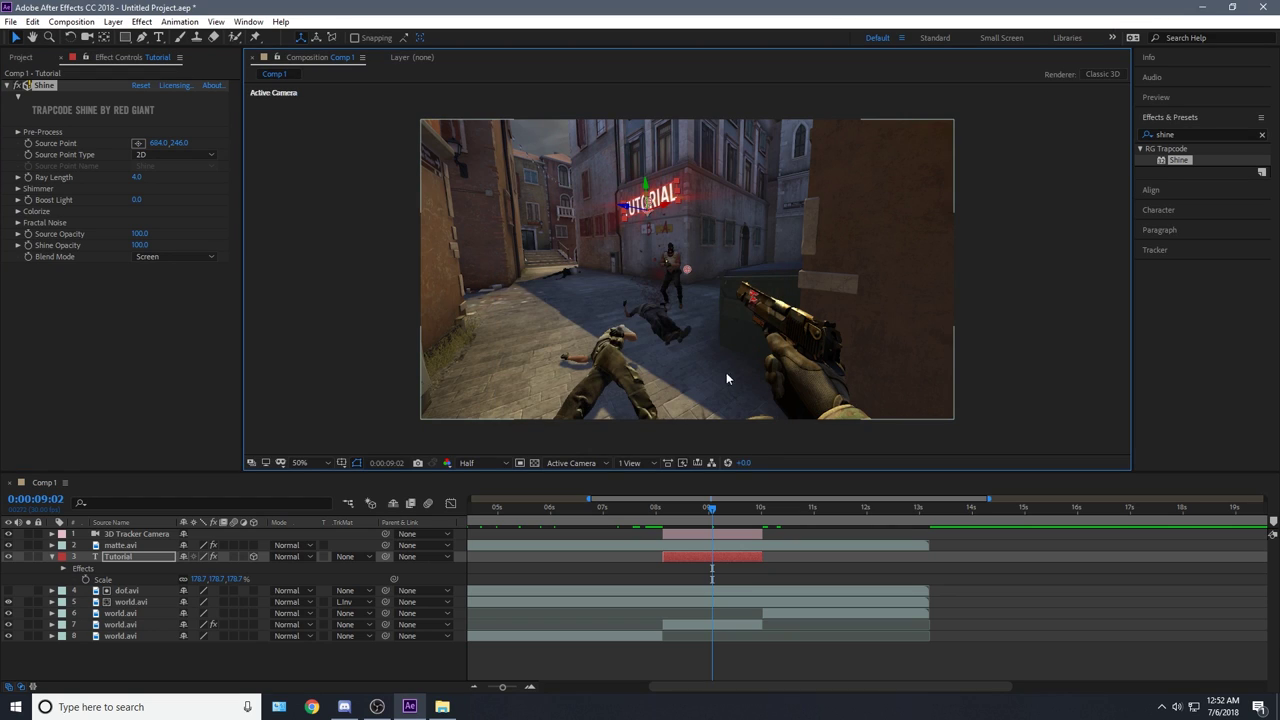
Step: Move Shine's source point to 684, 303 and set its Colorize Midtones and Shadows colors to white
click(735, 559)
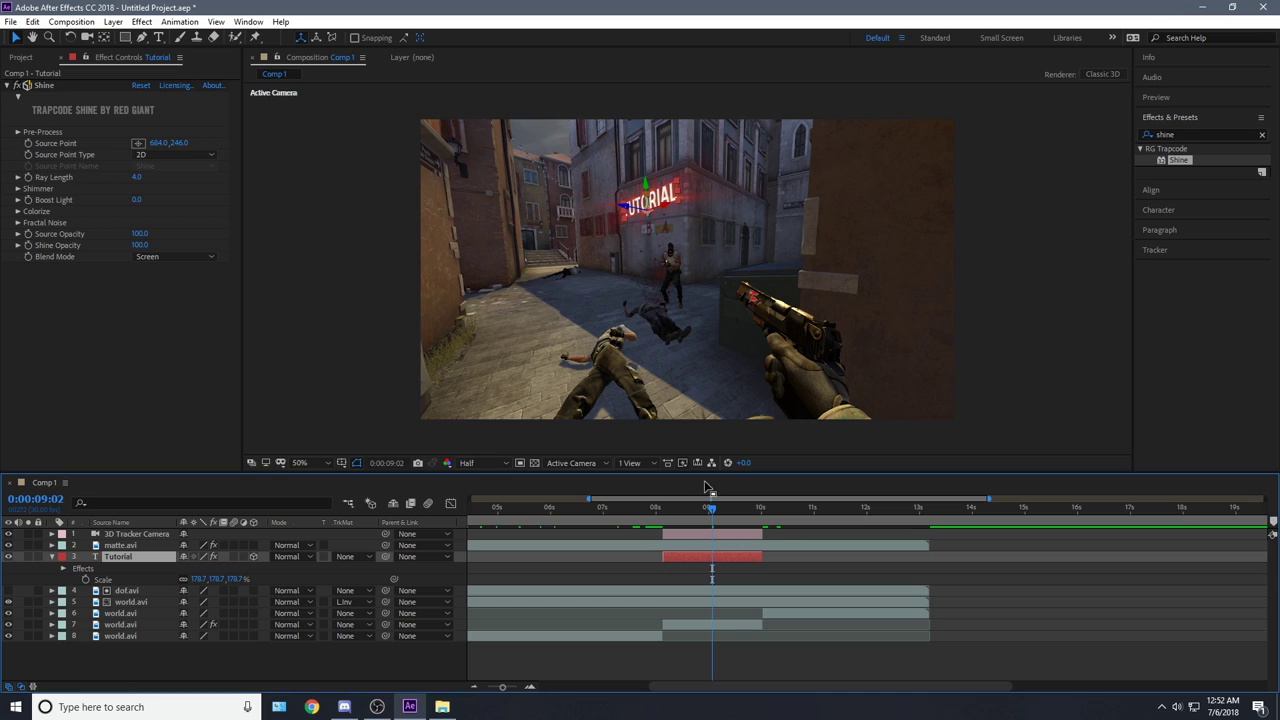
click(179, 143)
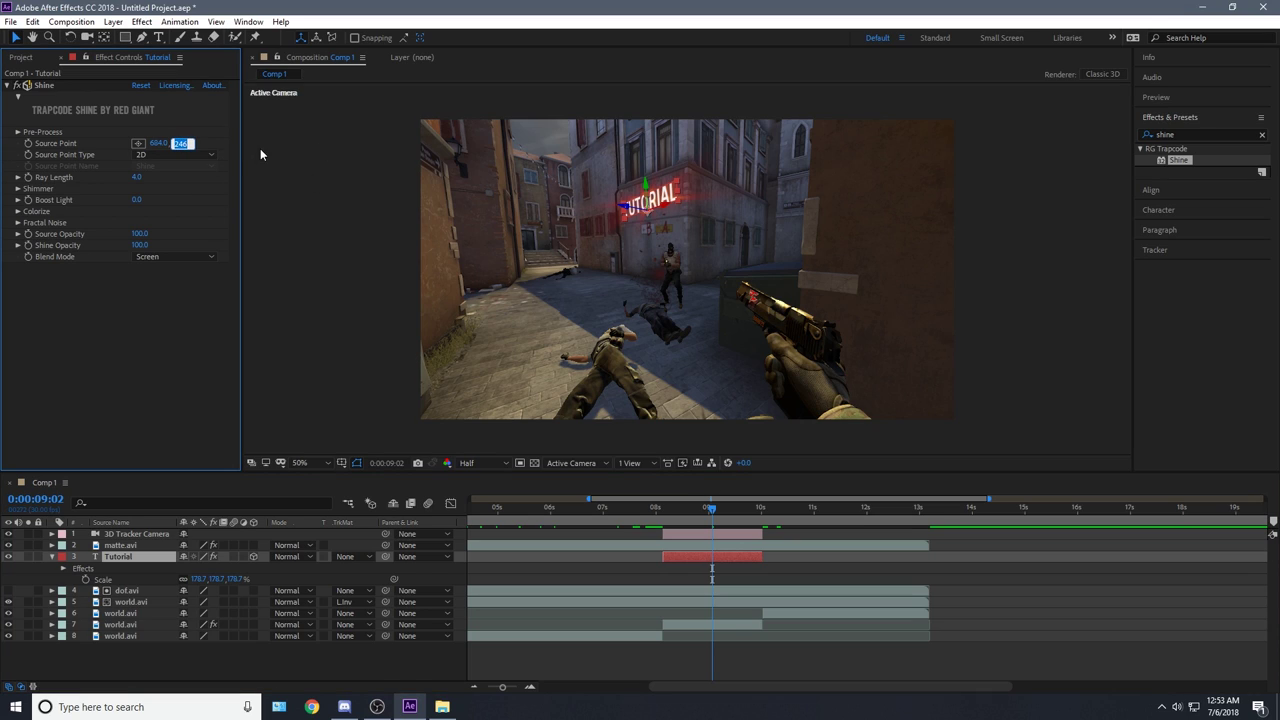
drag(181, 144, 236, 168)
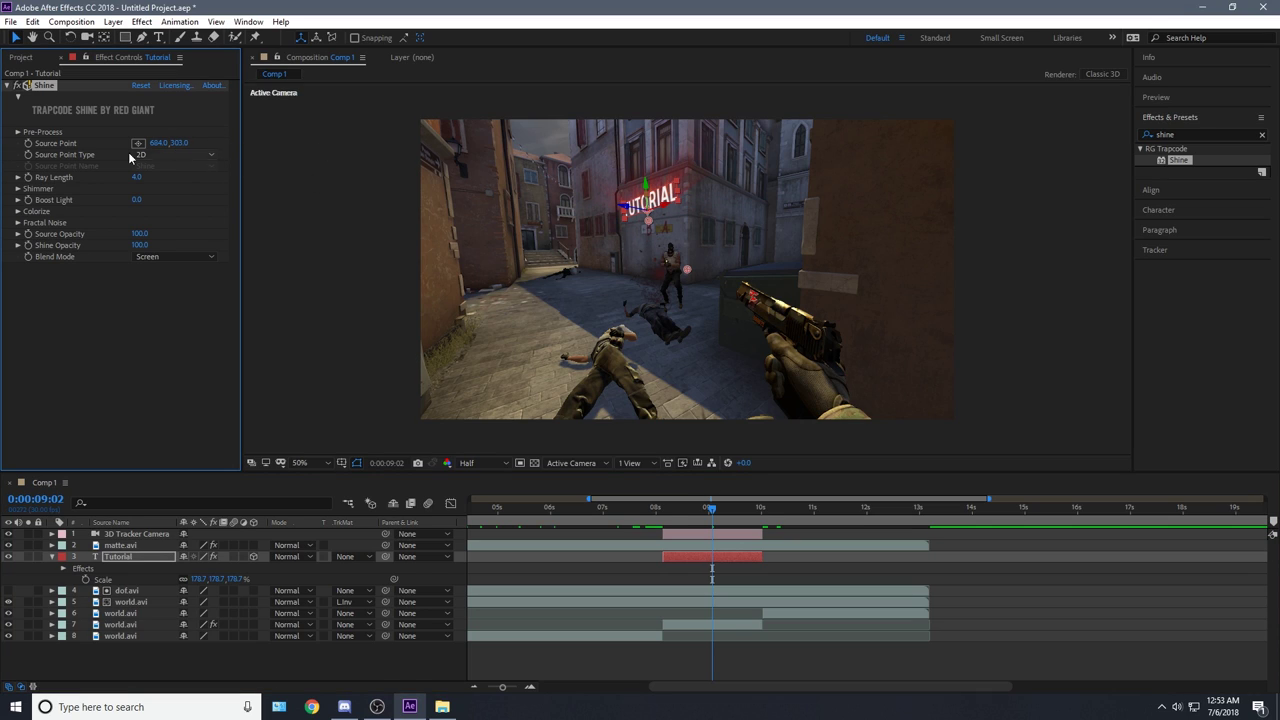
click(17, 211)
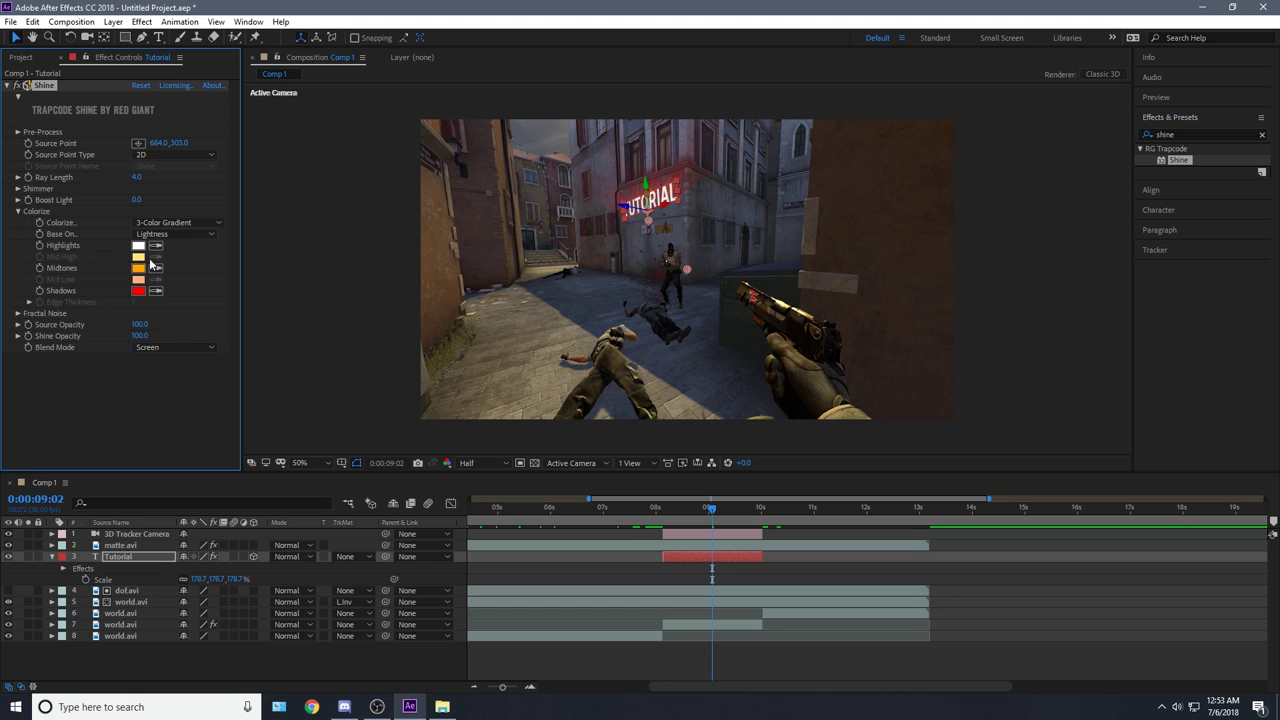
click(140, 269)
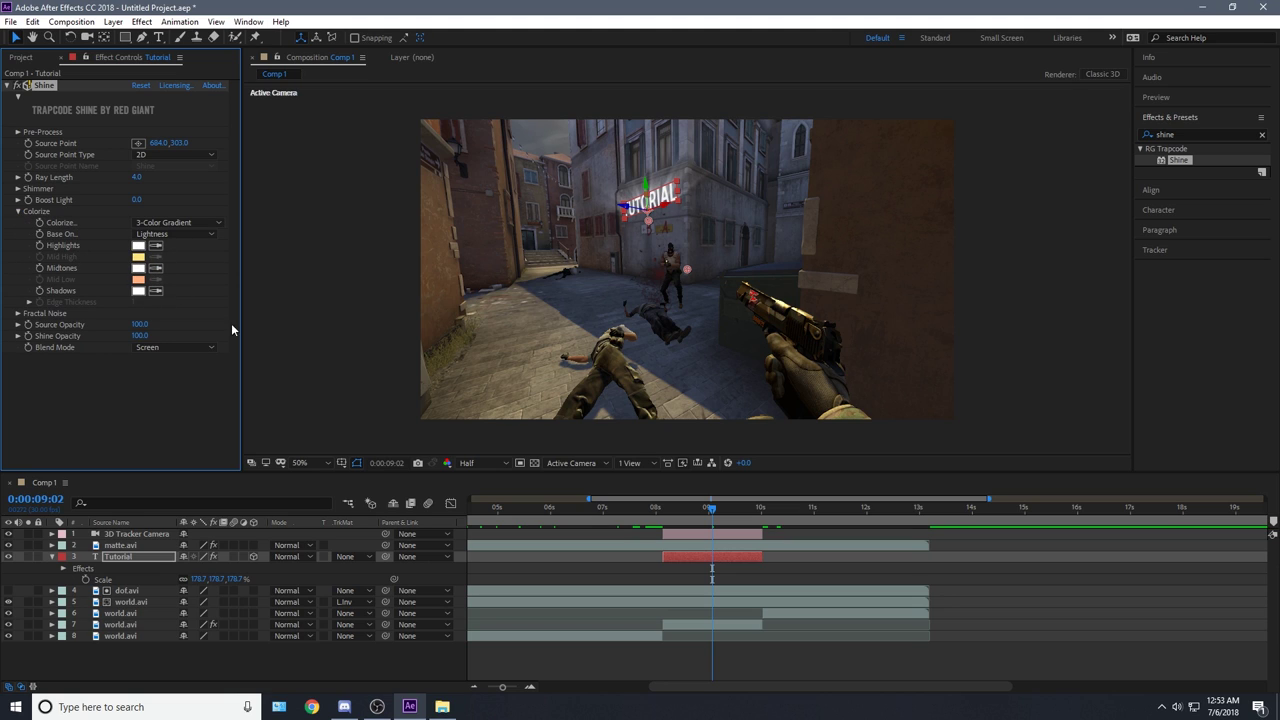
Step: Review the white Shine rays on the text across the tracked segment and look at the Source Point Type options
click(633, 569)
drag(657, 514, 723, 514)
click(725, 557)
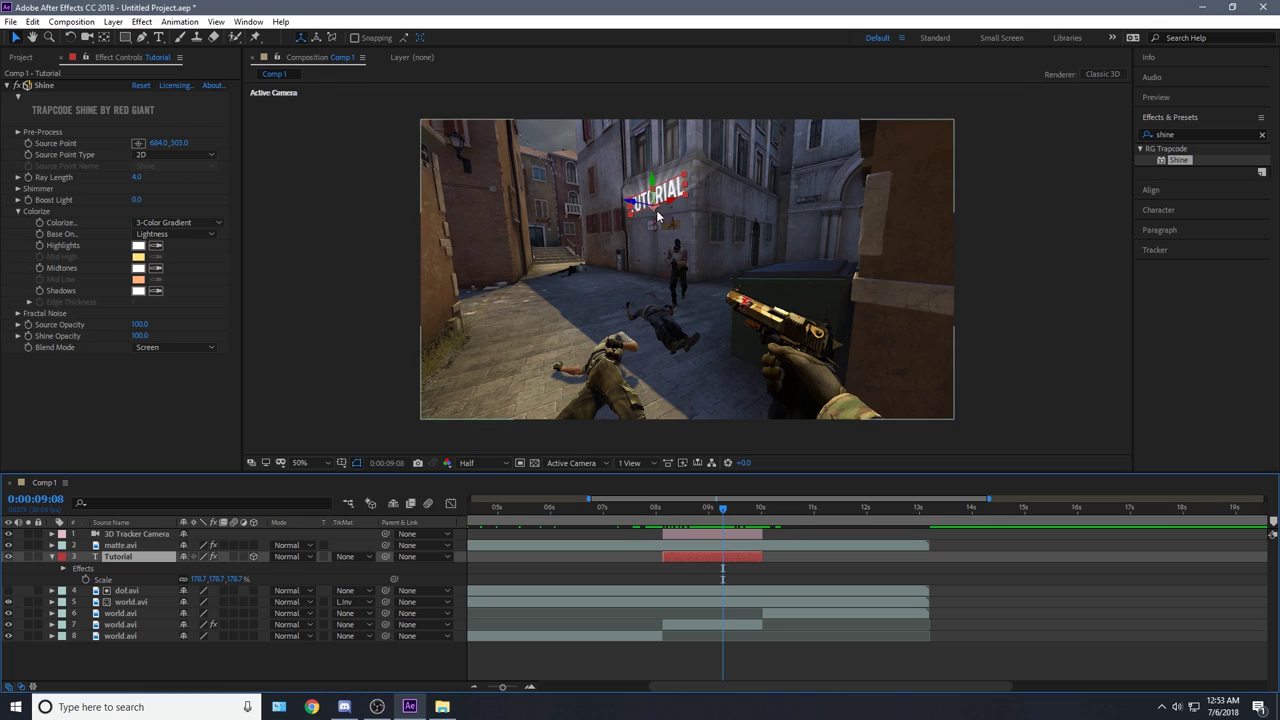
click(170, 156)
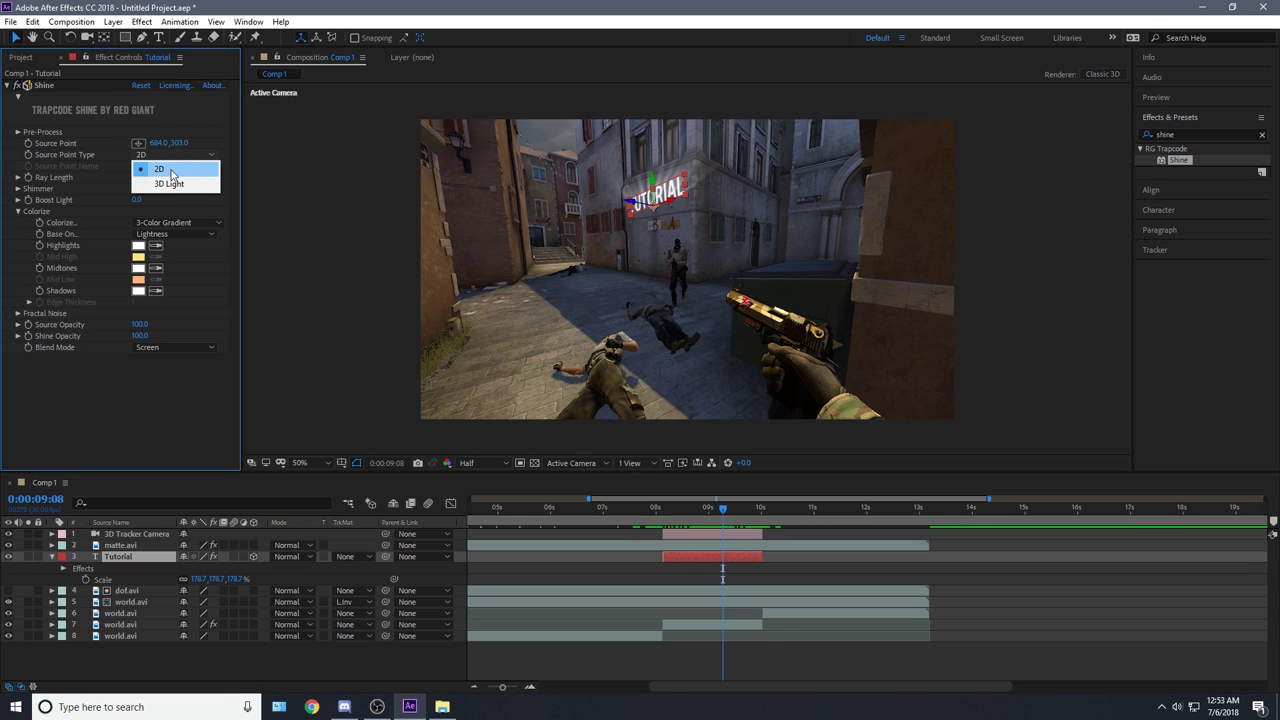
click(142, 394)
click(722, 578)
drag(655, 508, 763, 524)
click(712, 511)
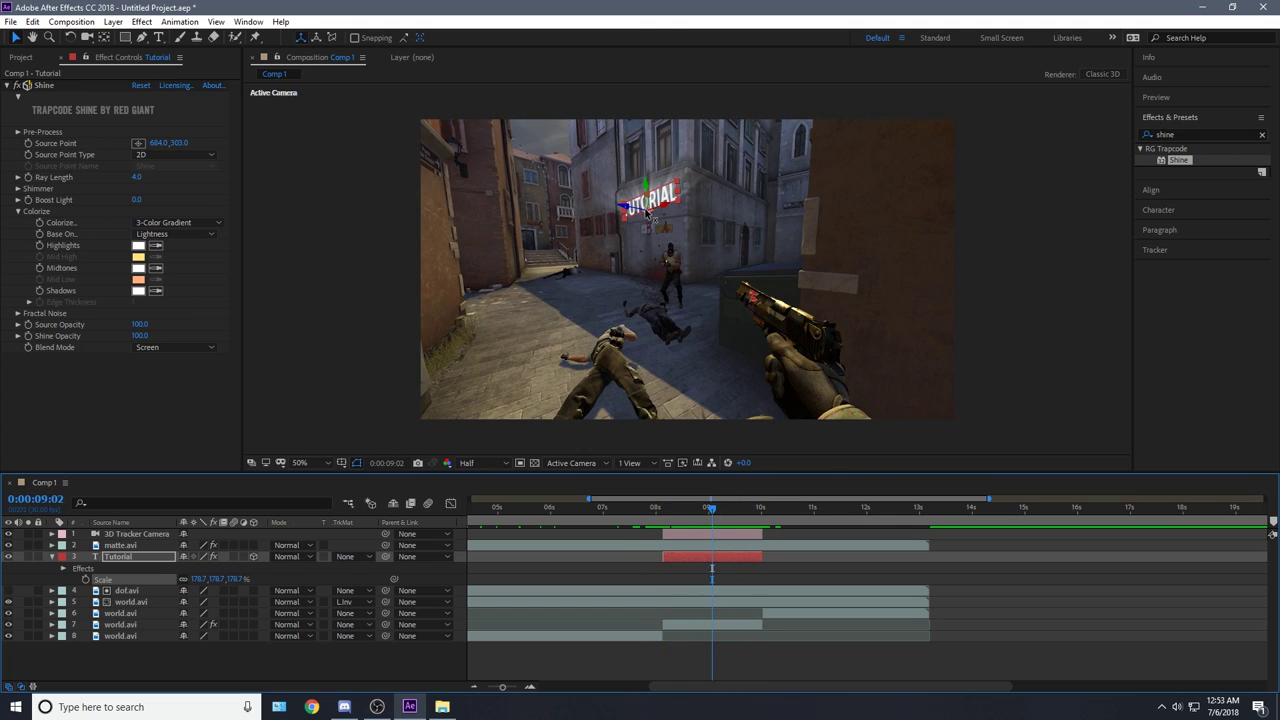
Step: Set Shine's source point to 831, 245 and preview the rays over the tracked segment
drag(178, 145, 273, 155)
key(space)
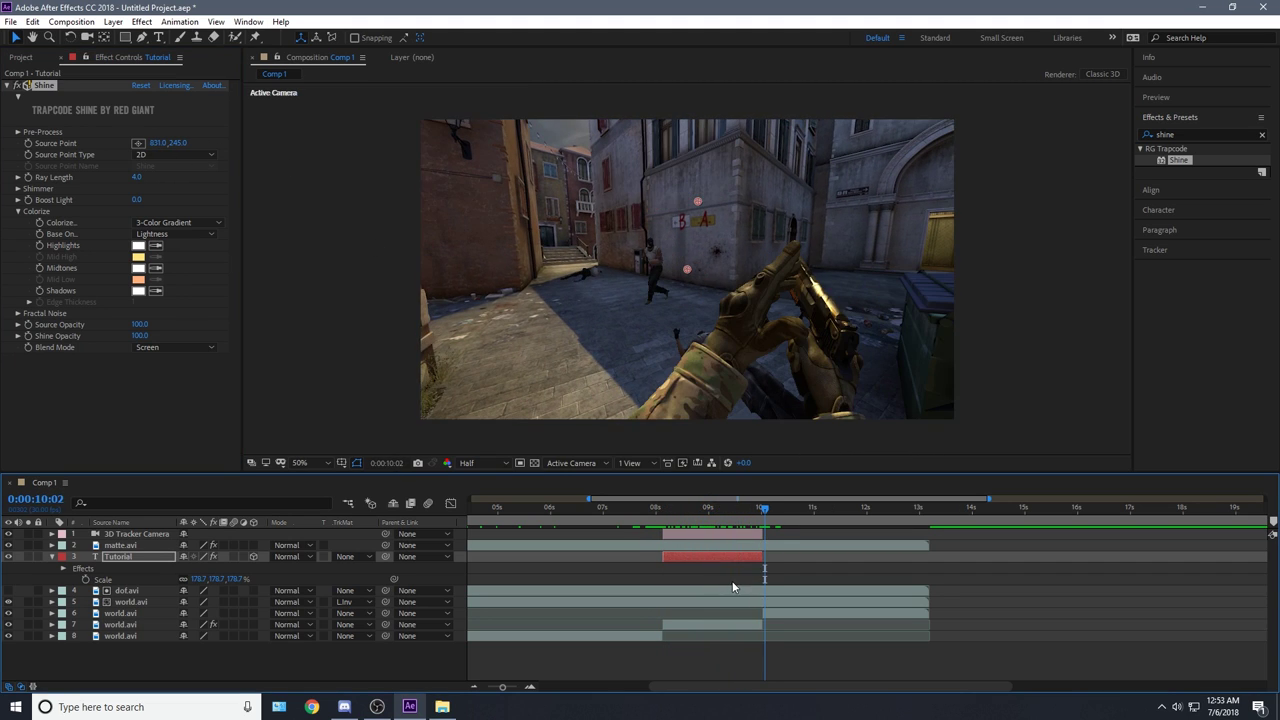
drag(703, 508, 663, 622)
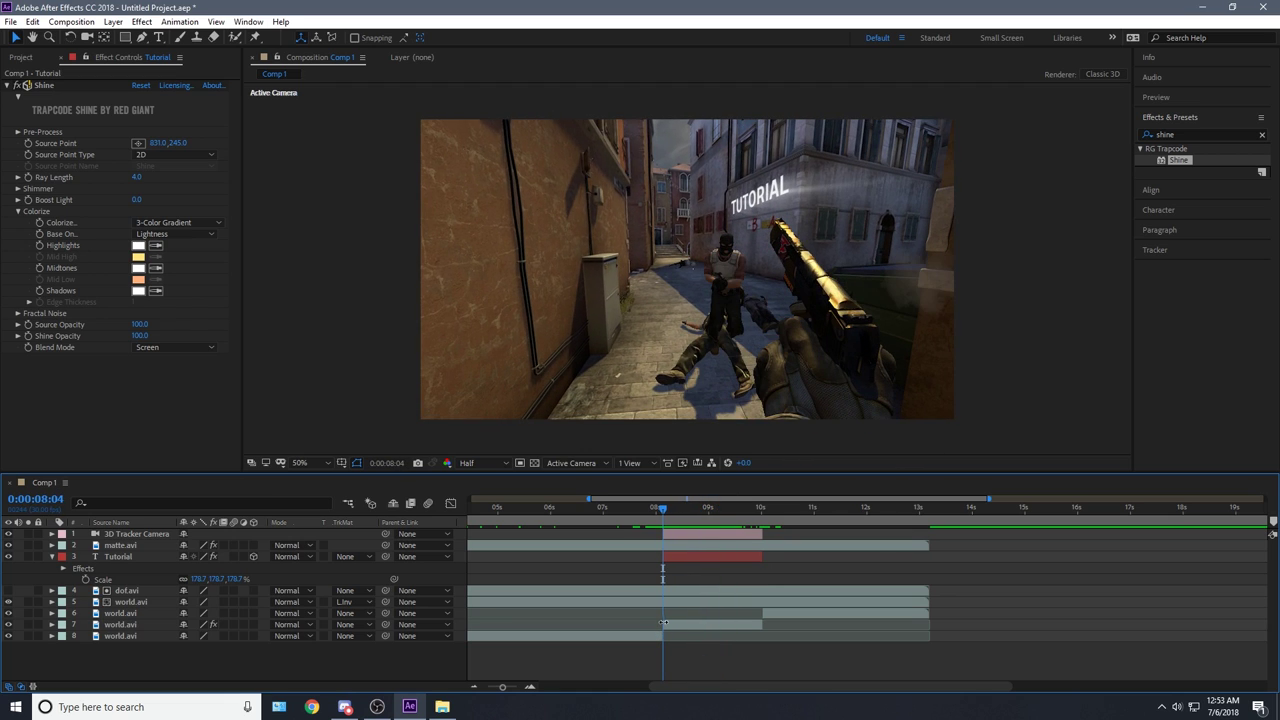
Step: Turn on Render Track Points for the tracked world.avi segment at 0:00:08:24 and hide the Luma Inverted world.avi layer
click(663, 622)
drag(692, 499, 696, 500)
drag(698, 508, 714, 532)
drag(685, 549, 689, 572)
click(135, 154)
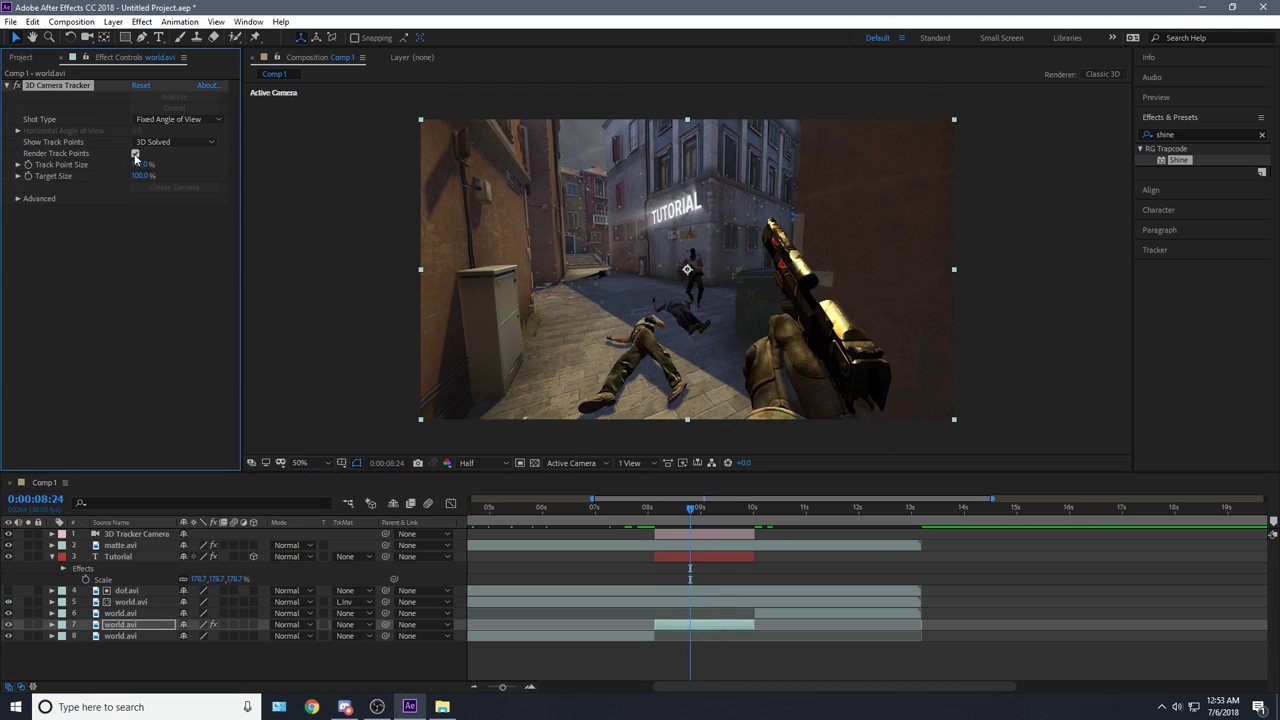
click(8, 602)
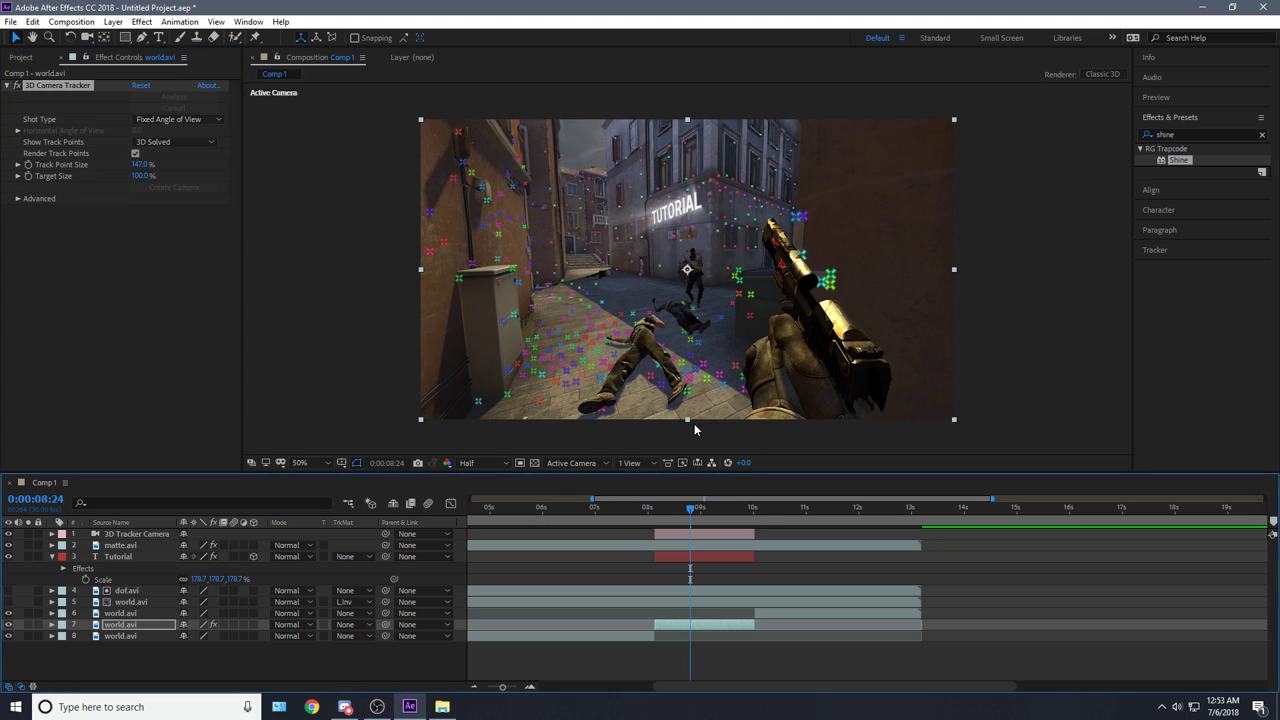
mouse_move(688, 409)
mouse_down()
mouse_move(558, 376)
mouse_move(576, 333)
mouse_move(687, 344)
mouse_move(694, 380)
mouse_up()
right_click(646, 373)
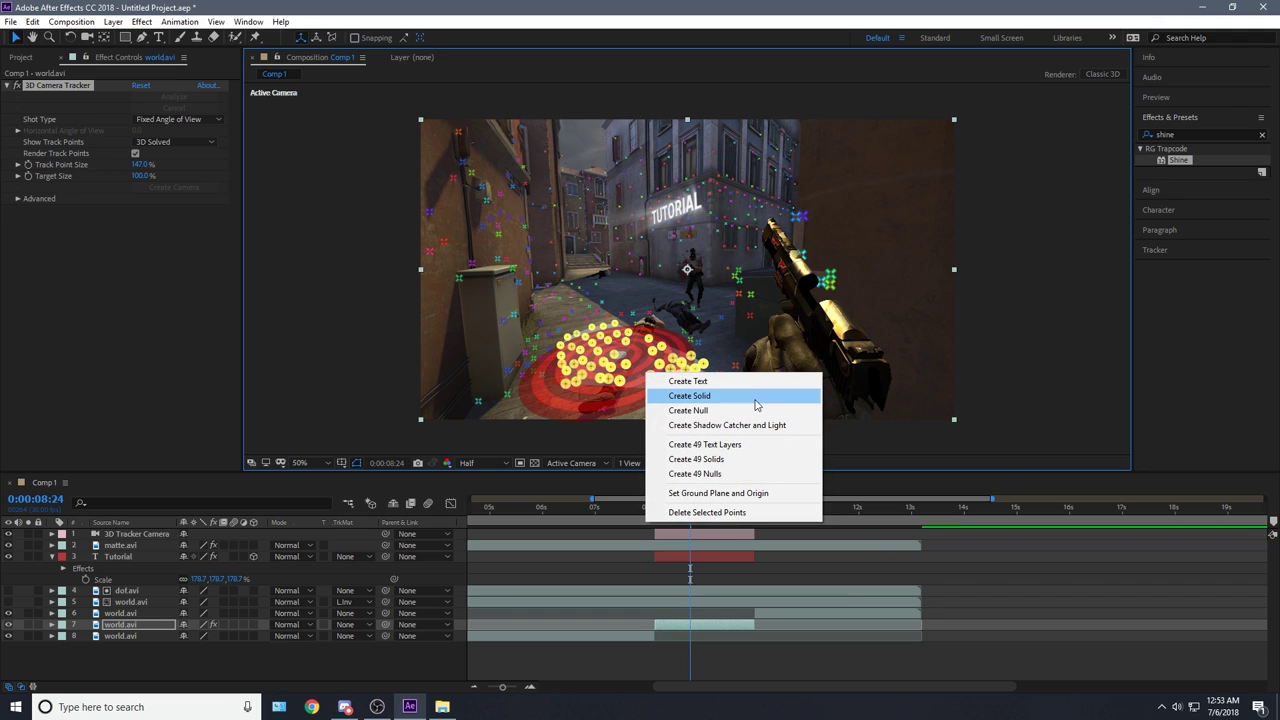
click(596, 381)
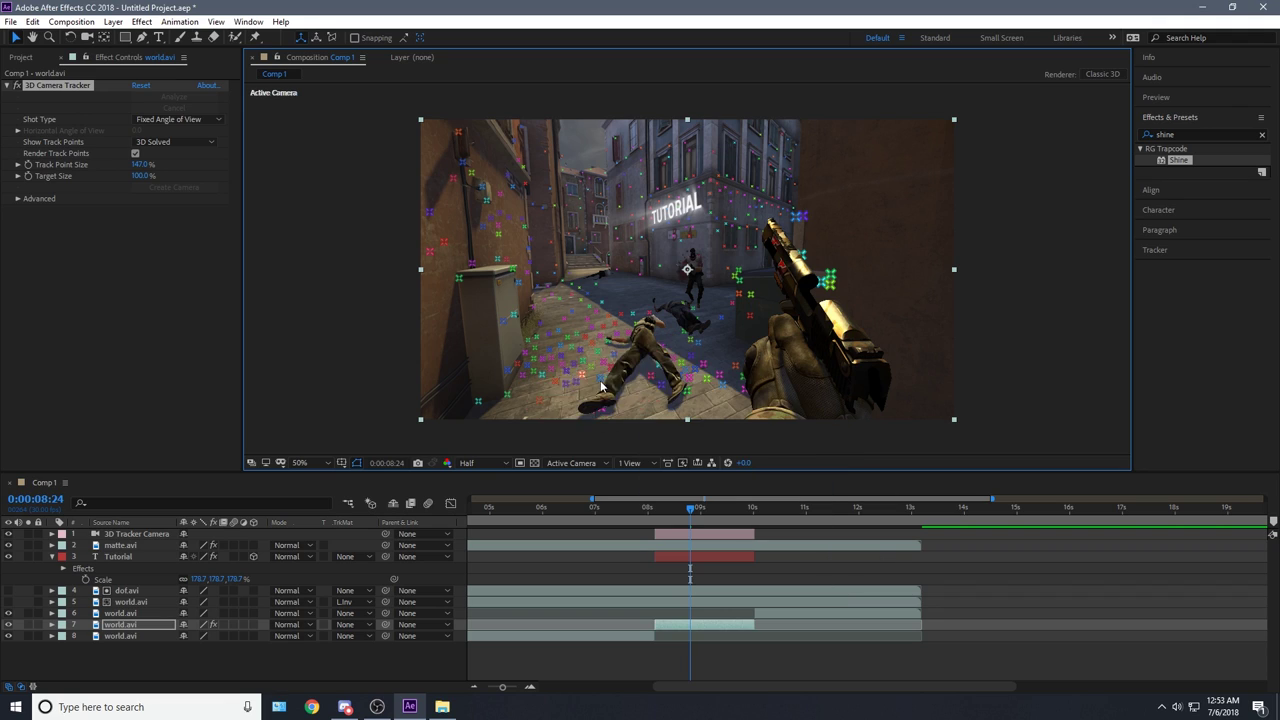
Step: Create a solid from a group of track points on the ground around the nearest fallen character
drag(704, 375, 580, 336)
right_click(646, 370)
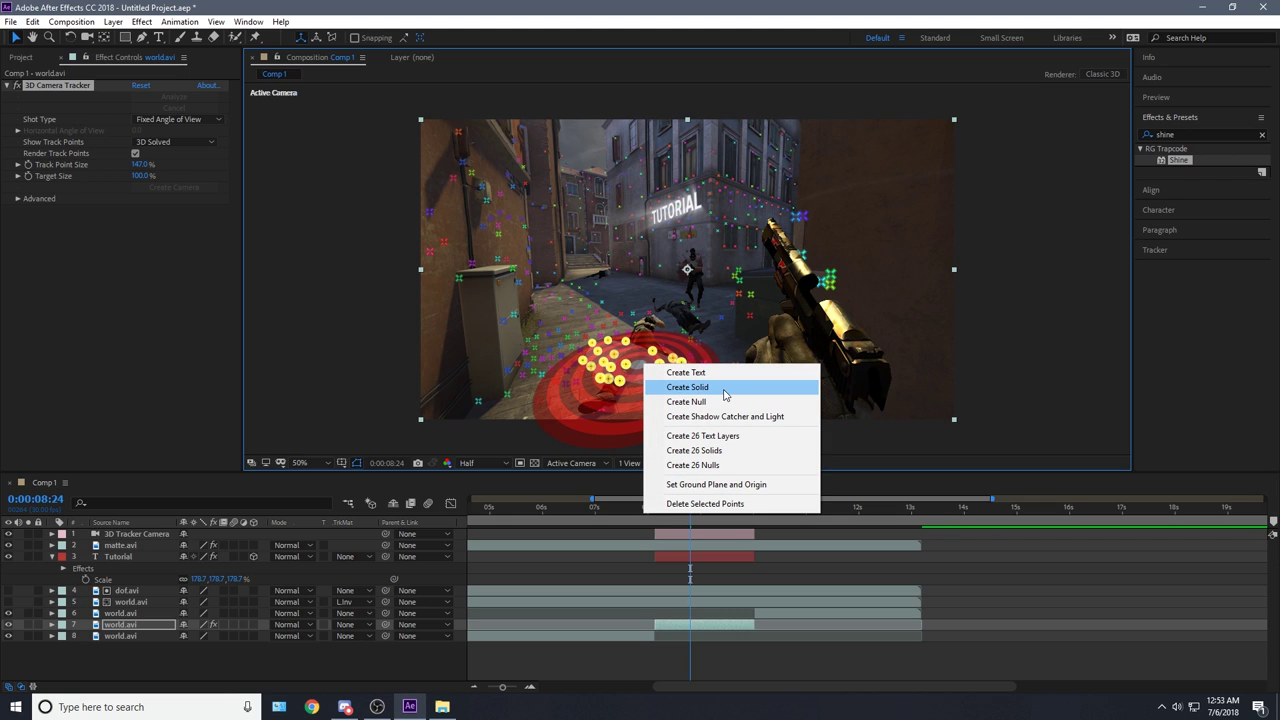
click(725, 390)
Step: Move the track solid beneath the Tutorial layer, split it at 0:00:08:04 and delete the earlier part
drag(690, 507, 656, 542)
click(660, 537)
drag(150, 532, 134, 572)
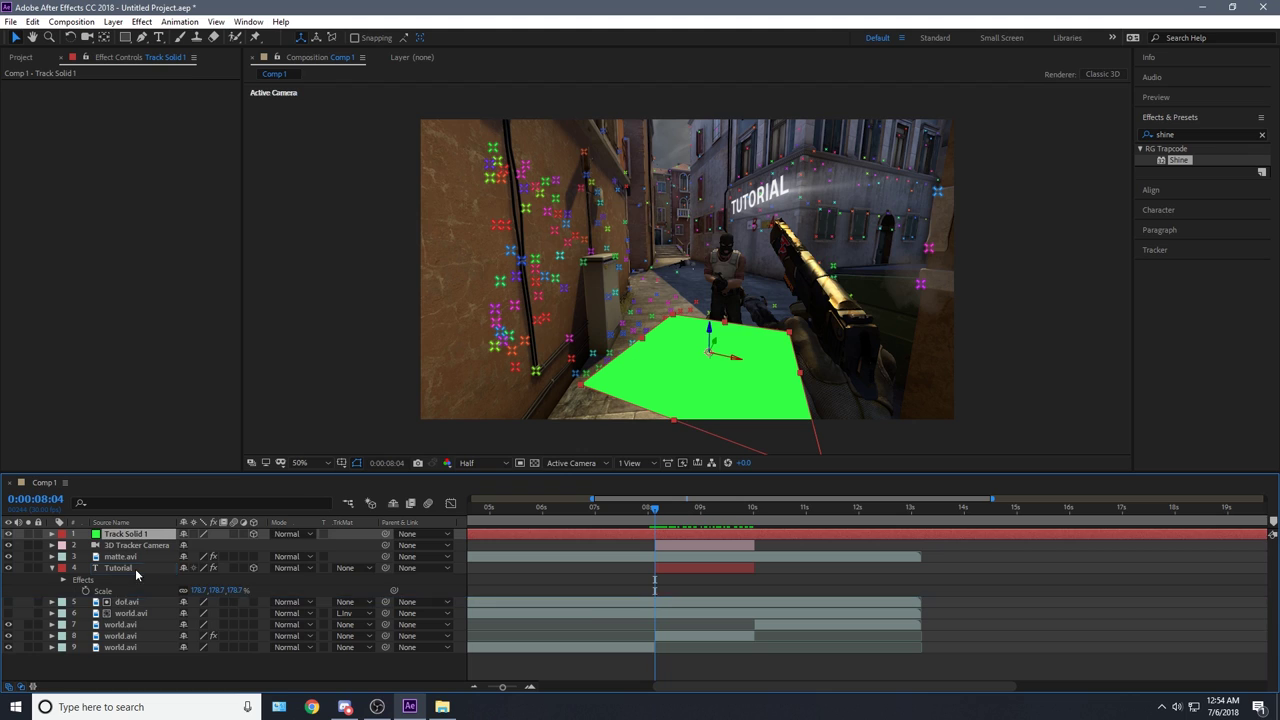
key(ctrl+shift+d)
key(Delete)
Step: Split the track solid at 0:00:10:01 and remove the part after the tracked segment
click(753, 508)
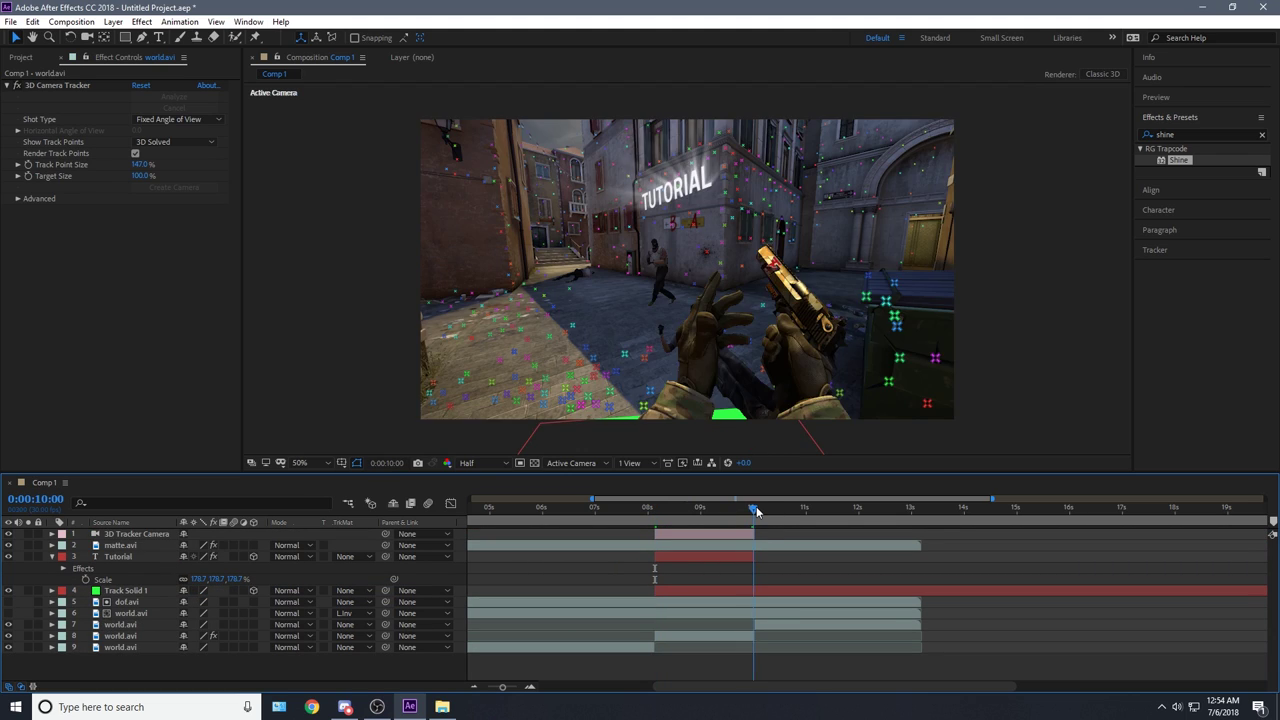
click(773, 591)
key(equal)
key(equal)
drag(755, 510, 758, 513)
key(ctrl+shift+d)
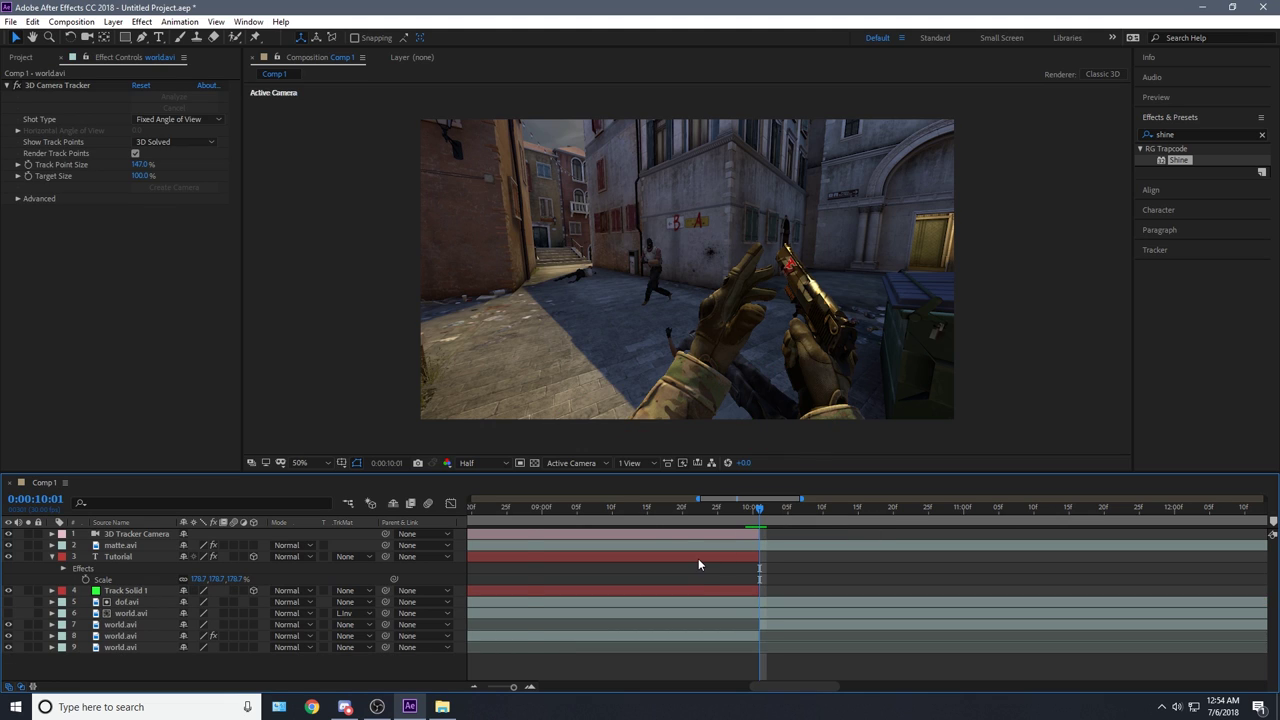
key(minus)
Step: Go to 0:00:08:23 and turn off Render Track Points on the tracked world.avi segment
click(608, 510)
drag(609, 539, 595, 565)
click(581, 638)
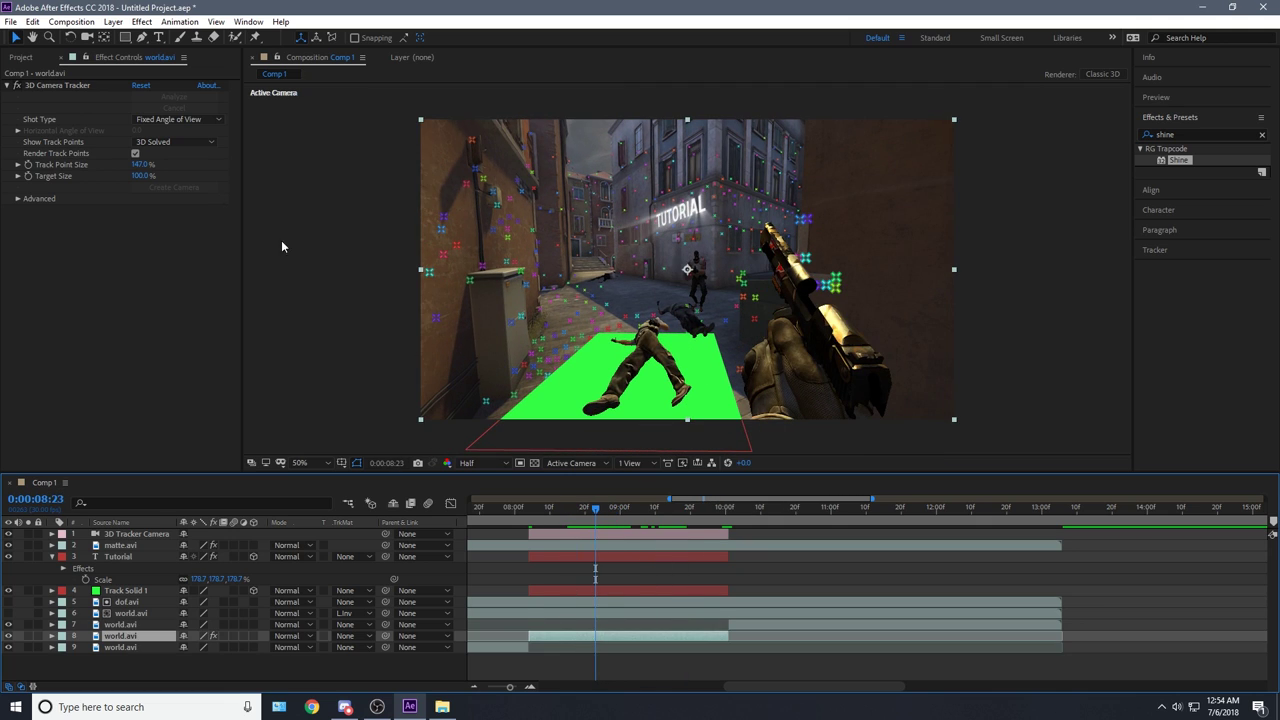
click(19, 57)
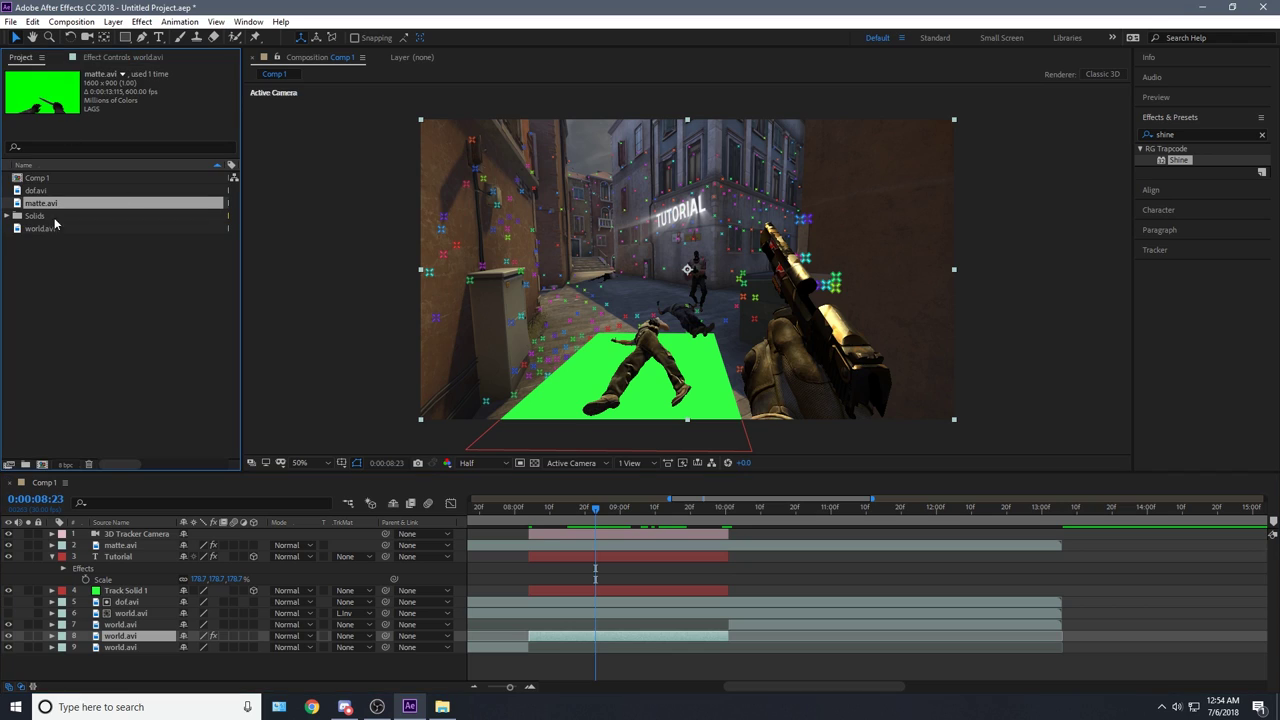
click(683, 625)
click(671, 612)
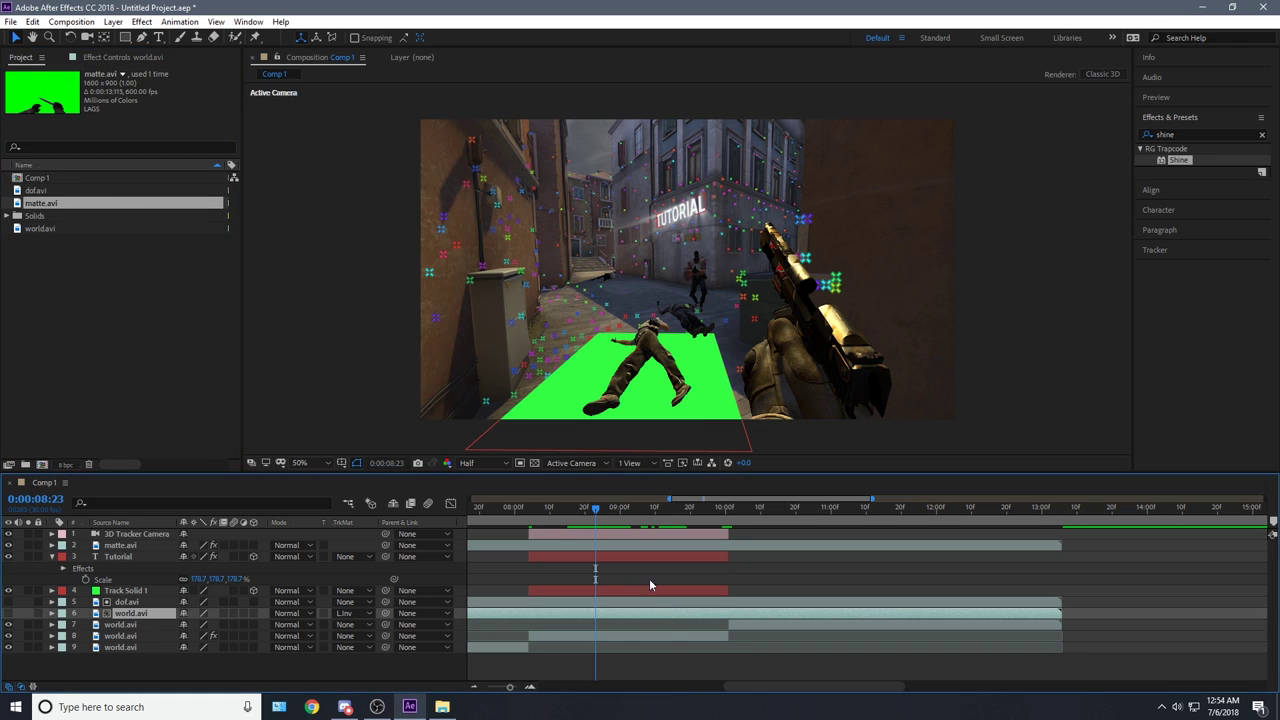
click(662, 635)
click(122, 57)
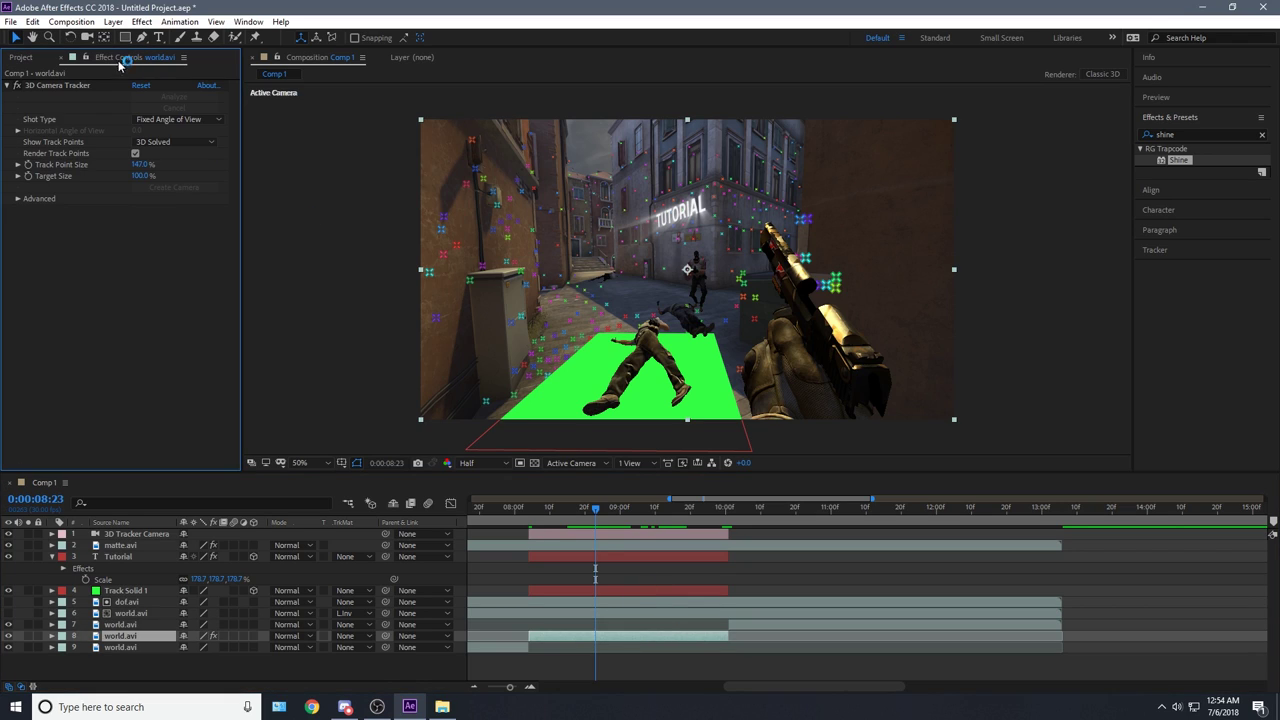
click(135, 153)
click(783, 583)
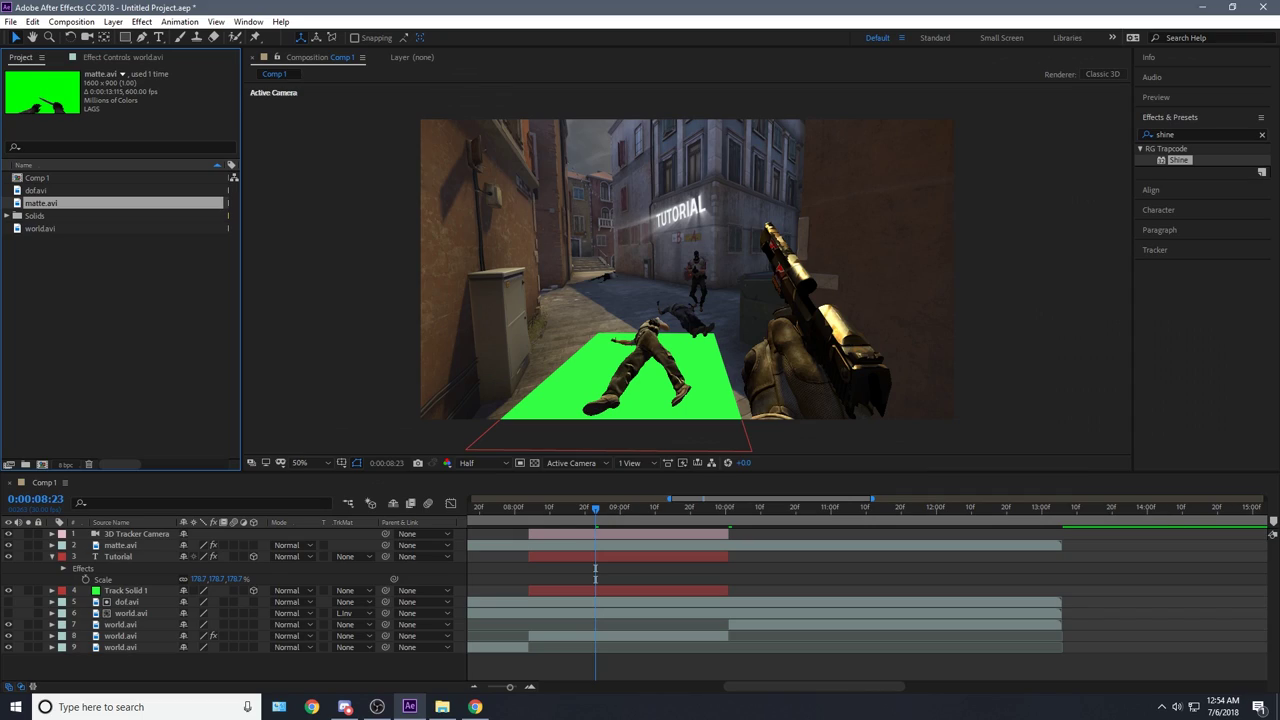
Step: Import the image Noob-8209904.png into the project and place it in the composition directly beneath the track solid
key(alt+Tab)
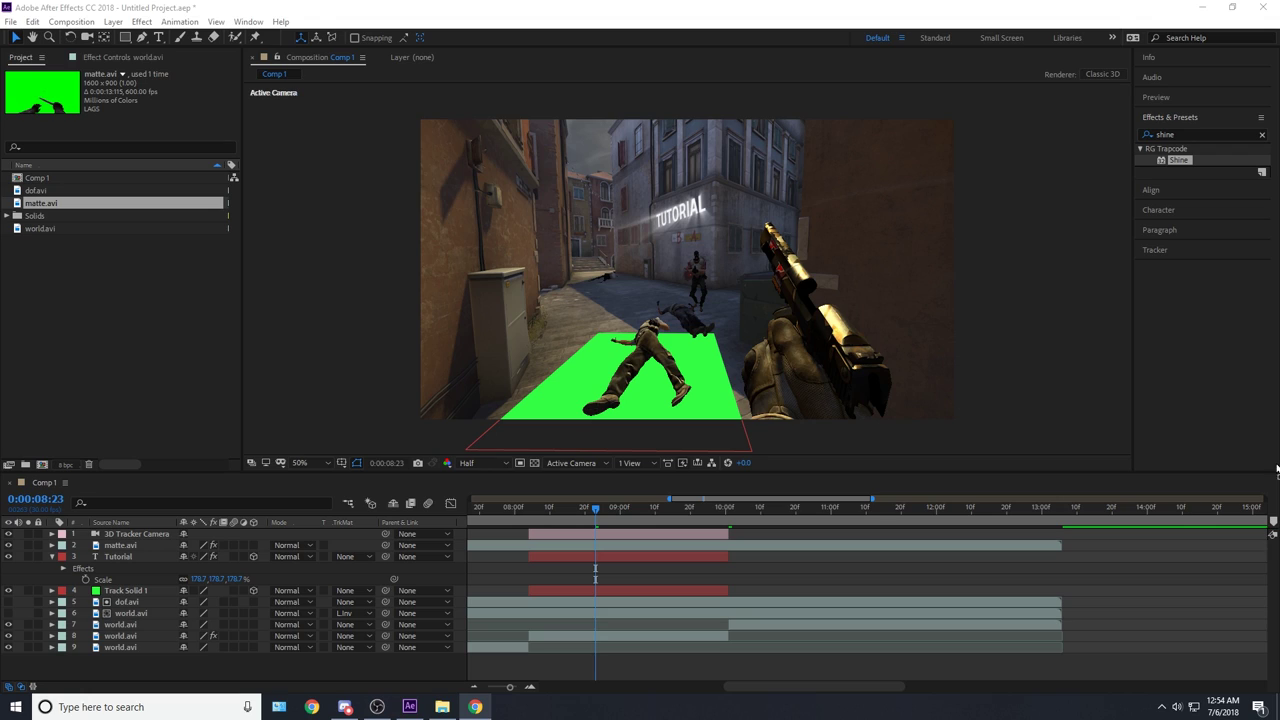
drag(1276, 469, 96, 300)
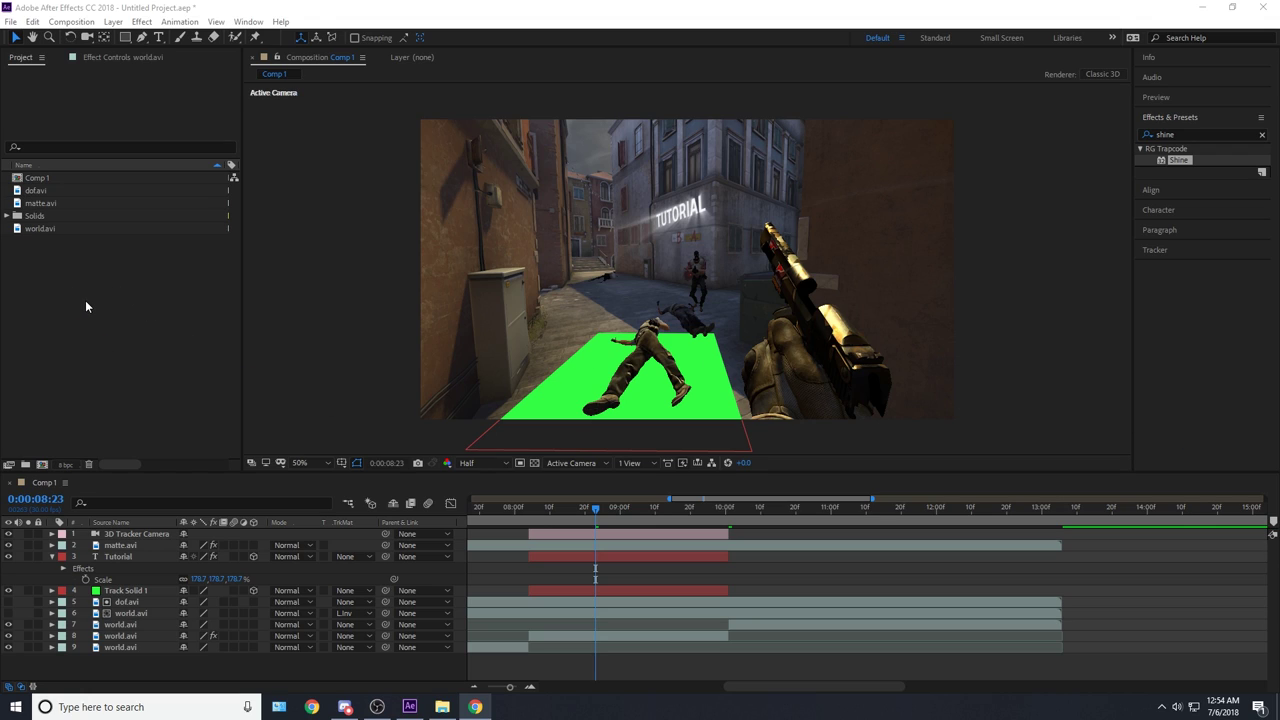
drag(85, 300, 85, 300)
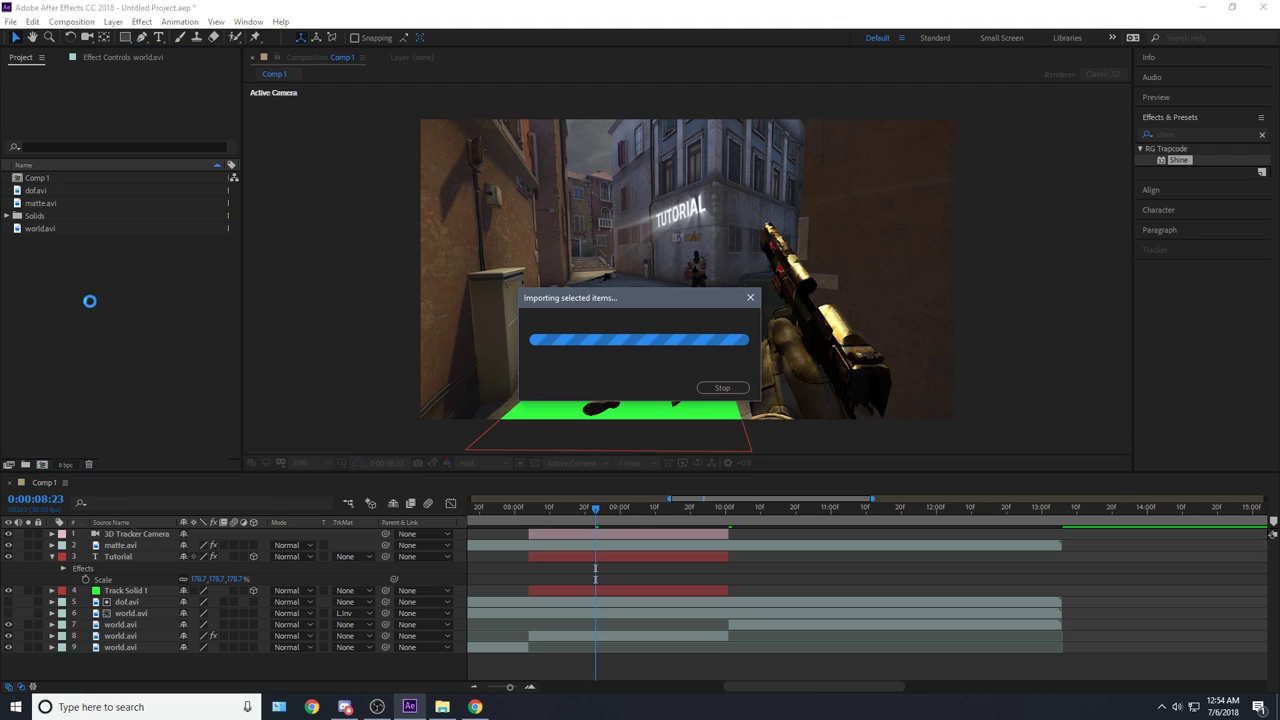
drag(70, 214, 542, 599)
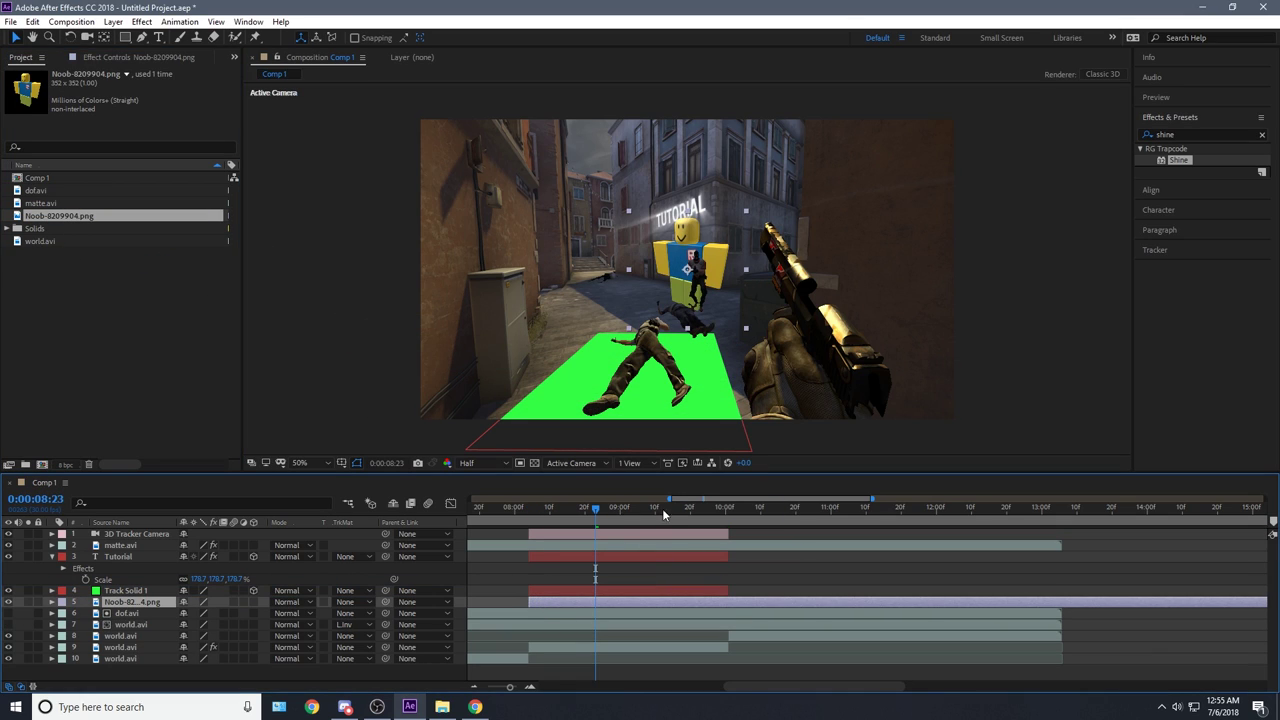
Step: Split the Noob image layer at 0:00:10:01 and remove the part after the tracked segment
click(733, 508)
drag(733, 510, 729, 515)
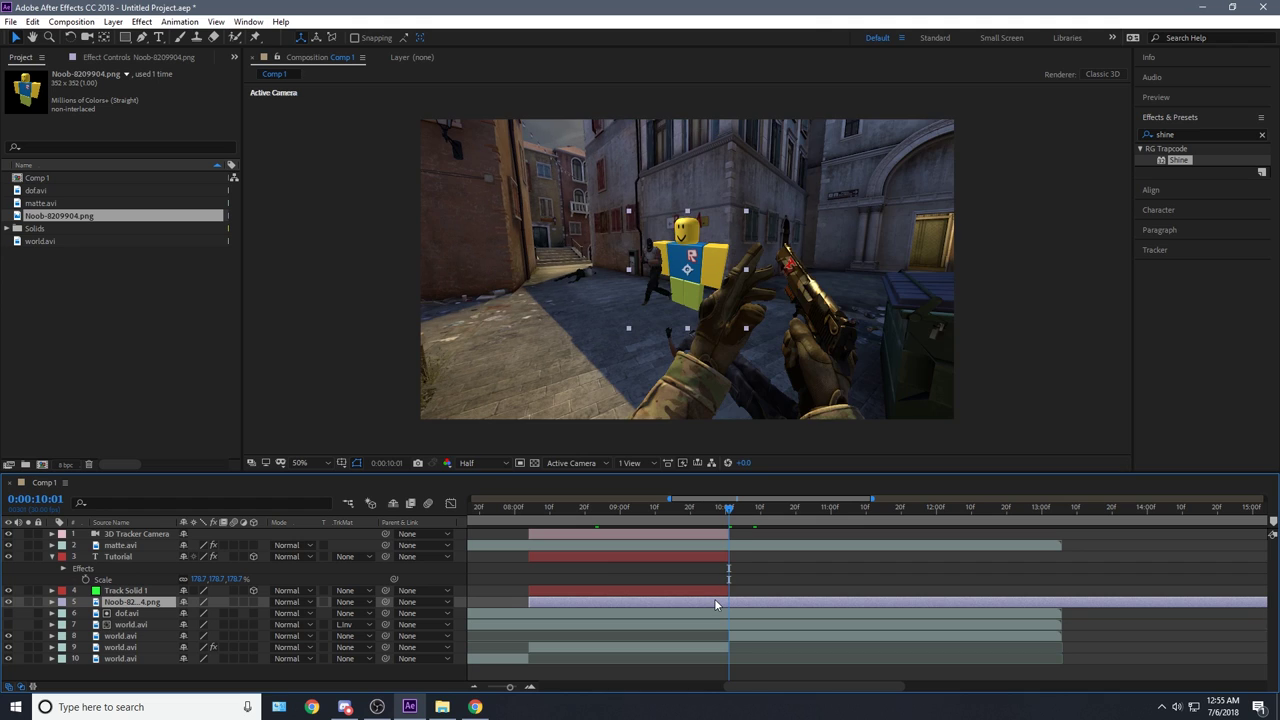
key(alt+bracketright)
key(space)
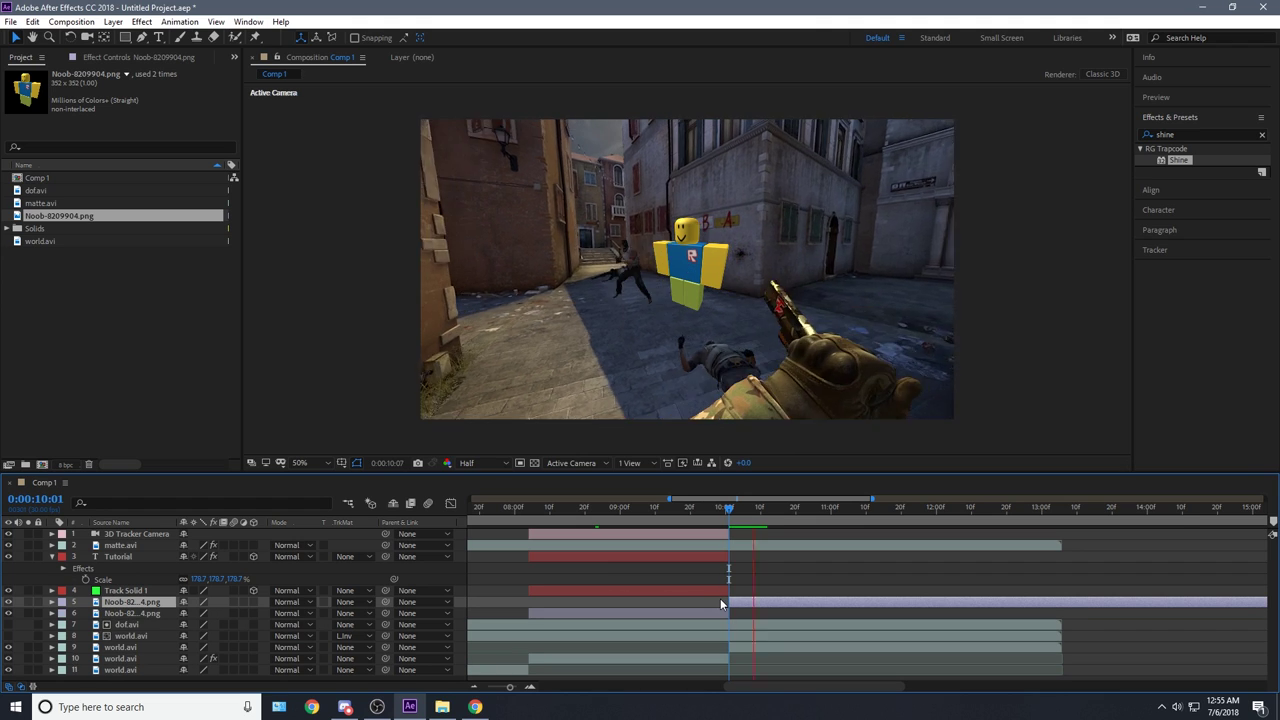
Step: Reveal the track solid's Position and turn the Noob image into a 3D layer
drag(640, 512, 595, 518)
click(610, 591)
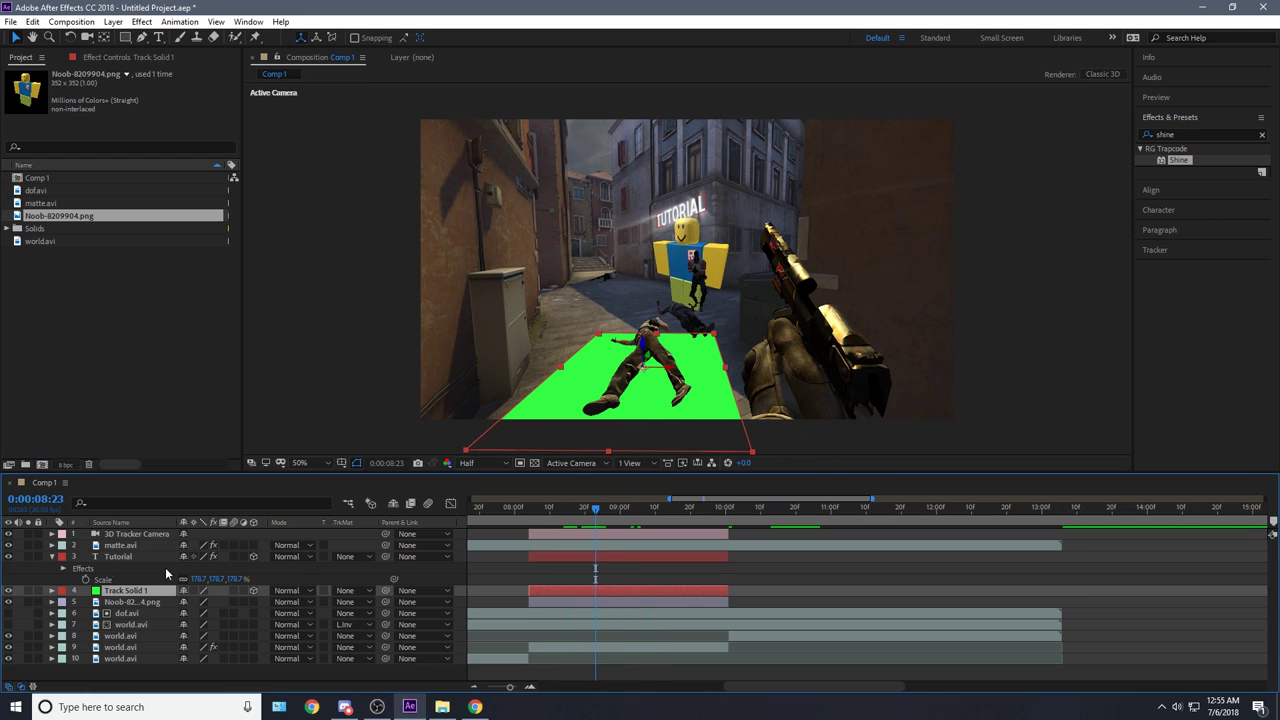
key(p)
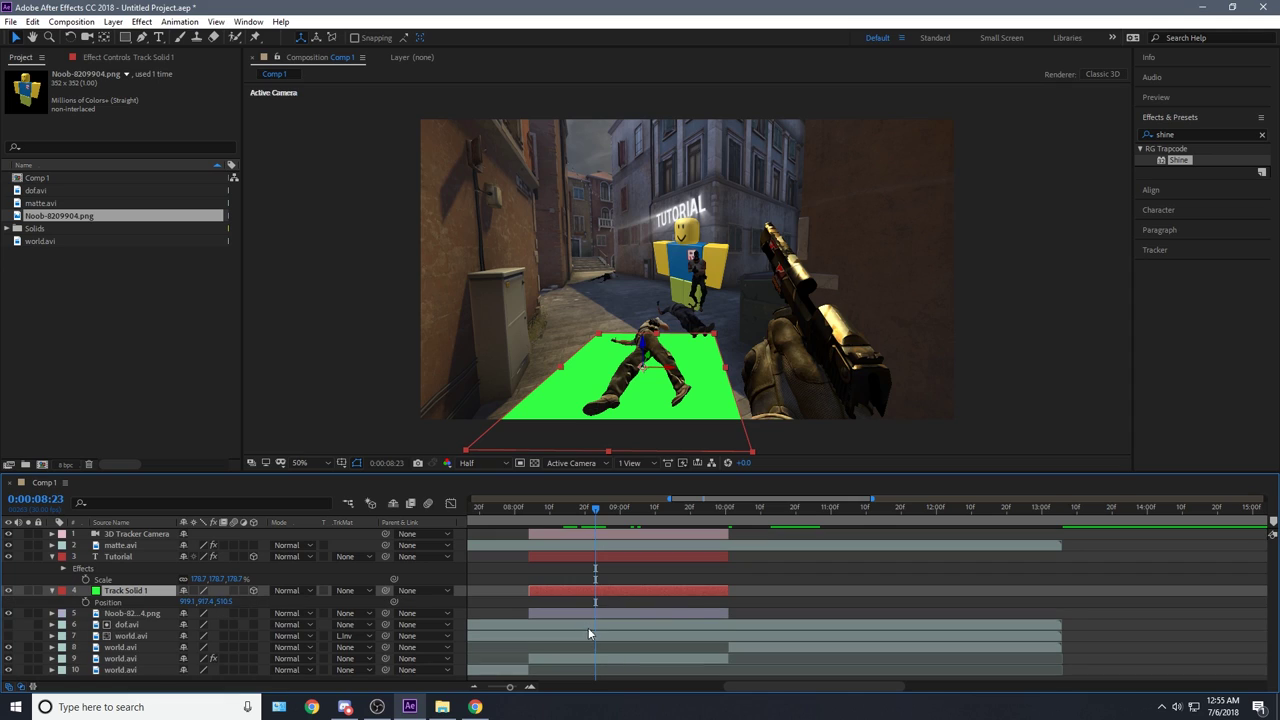
click(670, 612)
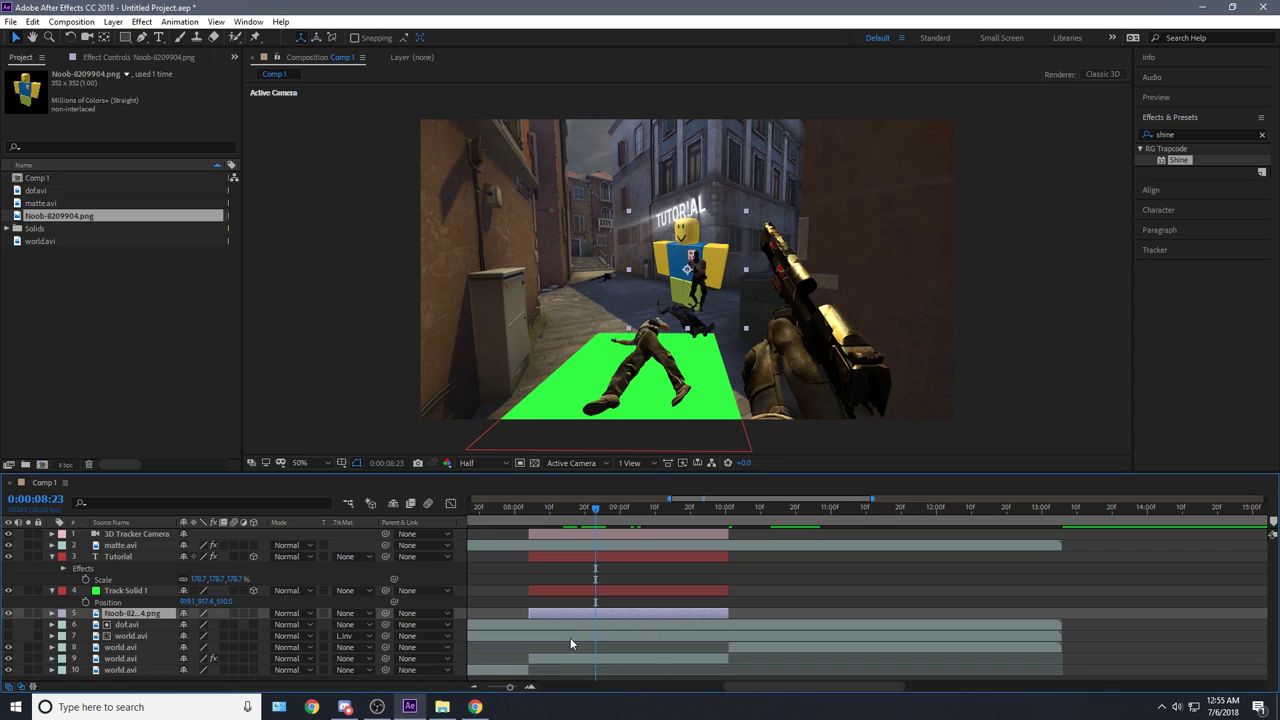
click(255, 610)
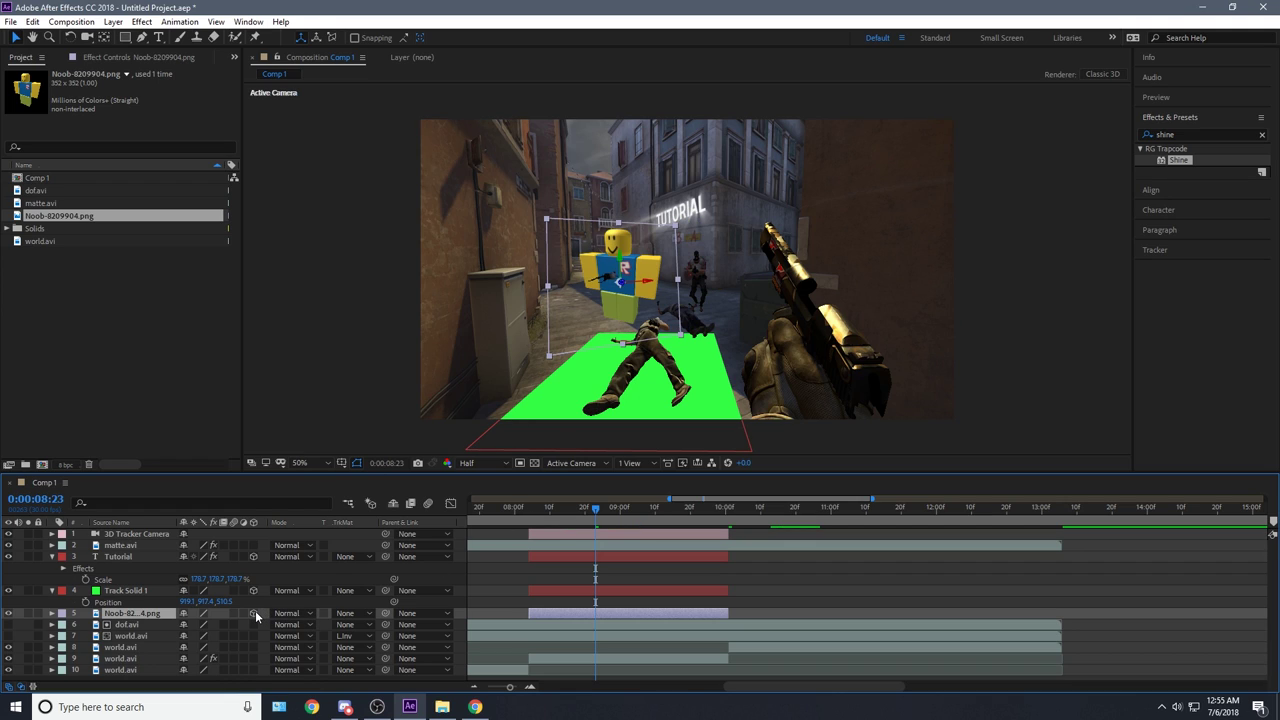
drag(561, 515, 628, 613)
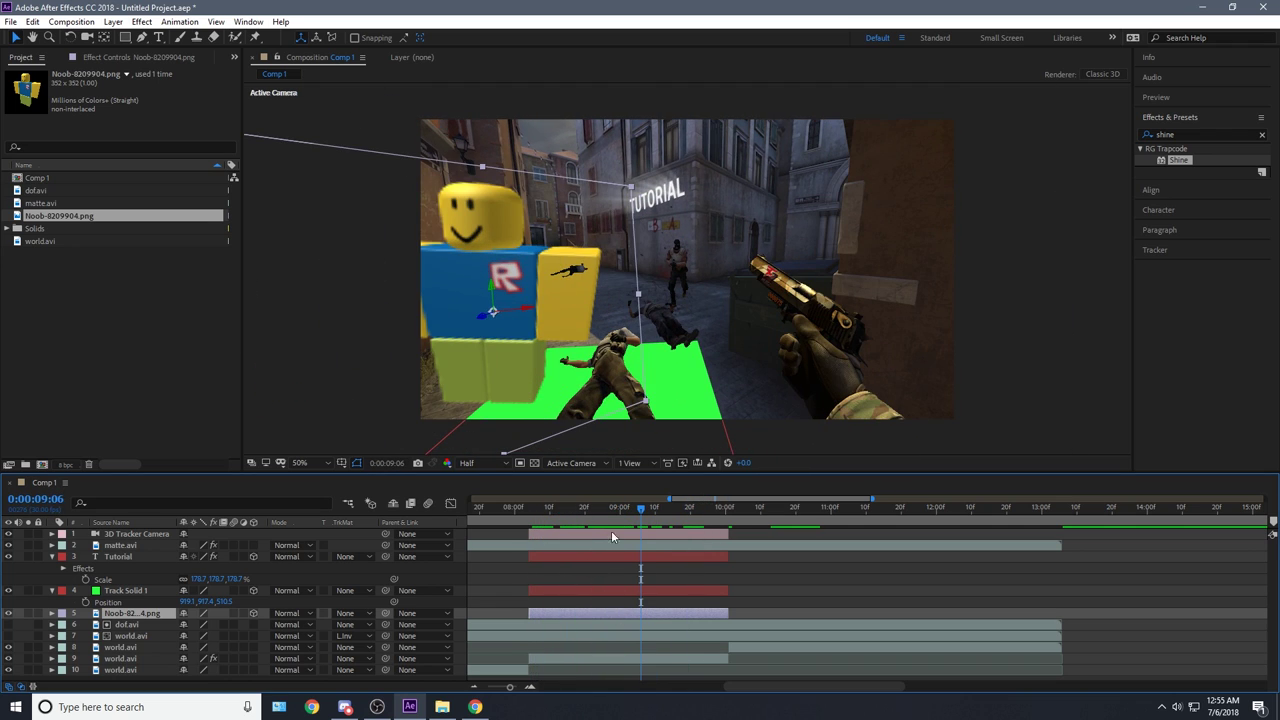
Step: Copy the track solid's Position values to the Noob image, setting it to 919.1, 917.4, 510.5
key(p)
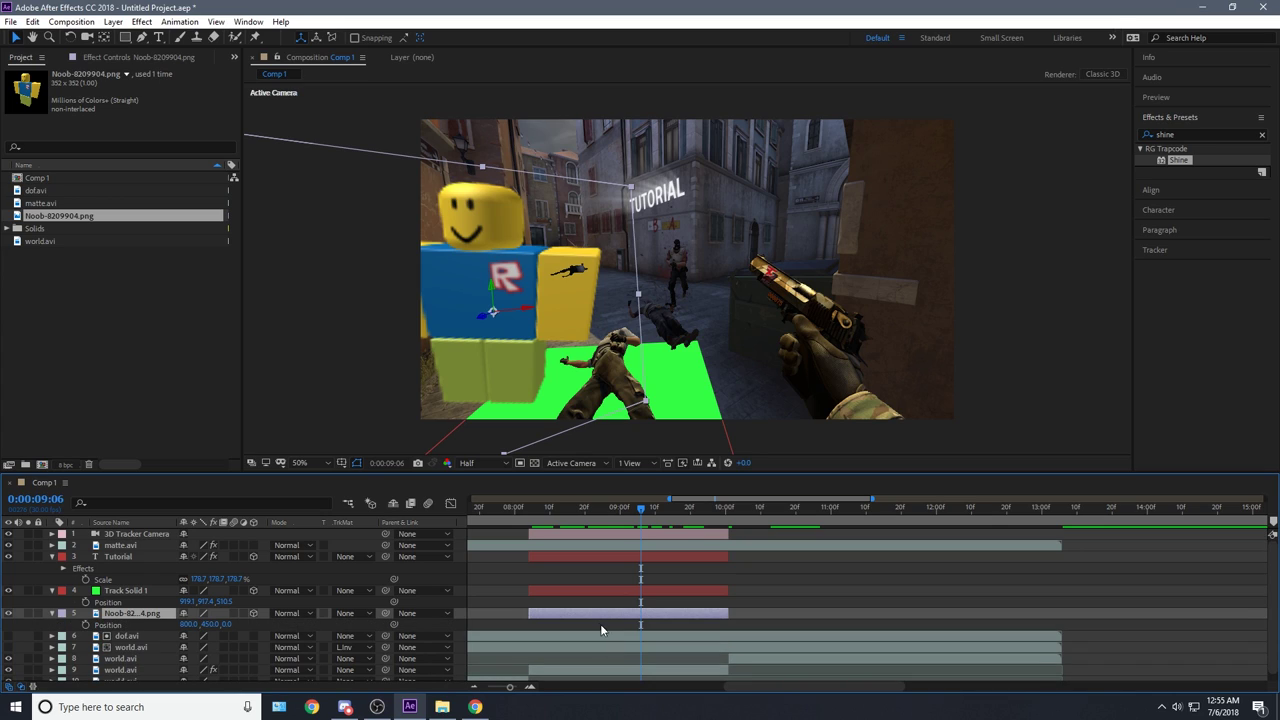
click(184, 600)
click(190, 624)
key(ctrl+v)
click(210, 601)
click(206, 624)
key(ctrl+v)
click(232, 601)
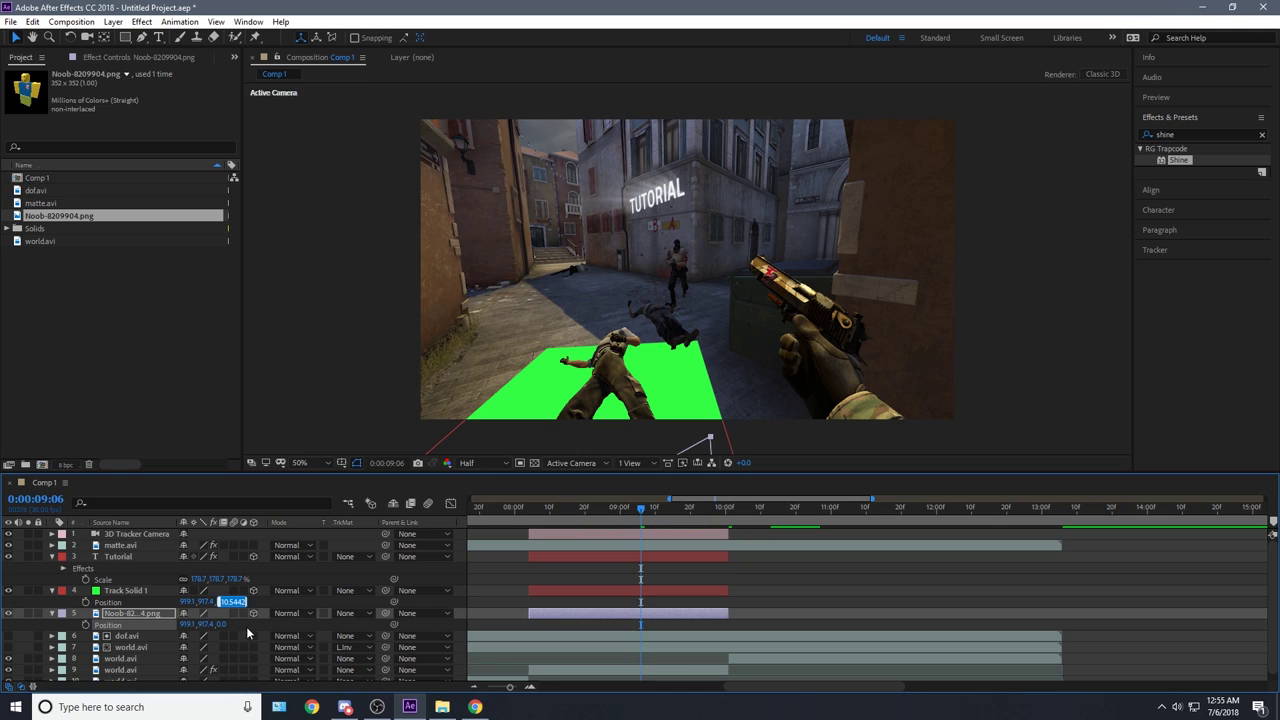
key(ctrl+c)
click(220, 624)
key(ctrl+v)
click(768, 592)
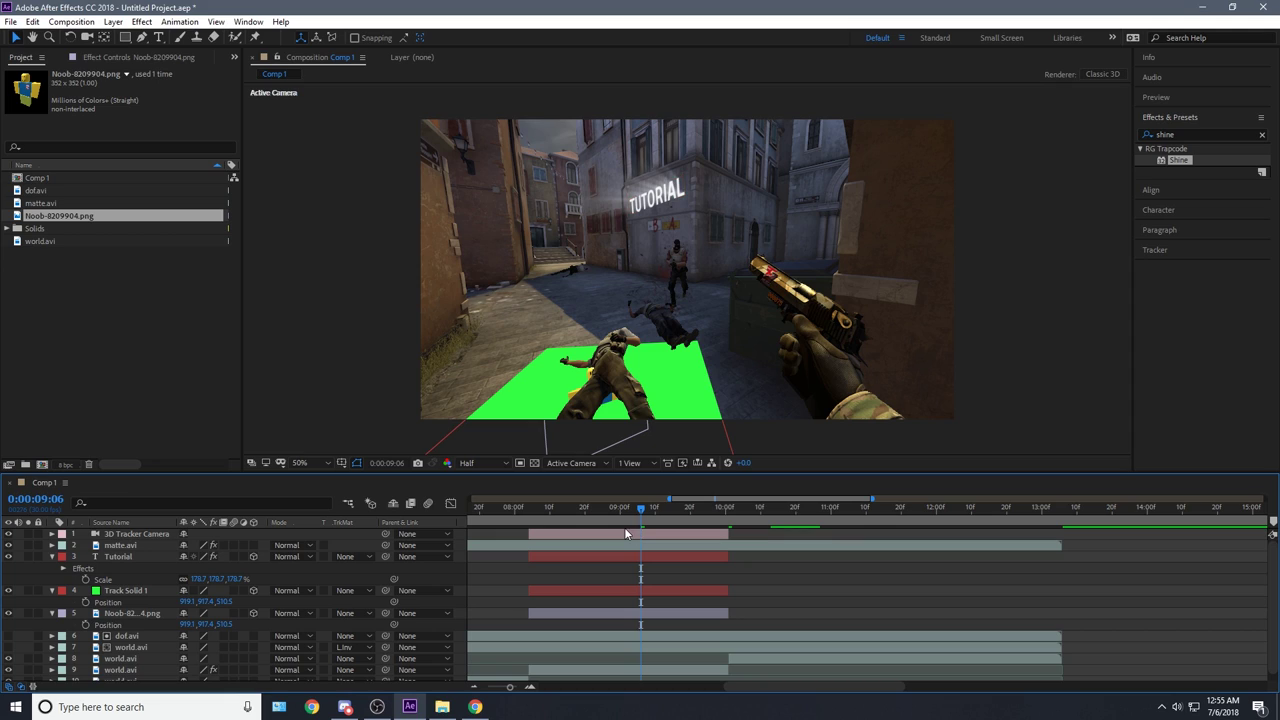
Step: Enlarge the timeline area and expand all transform properties of the track solid and the Noob image, with the time at 0:00:08:29
click(140, 613)
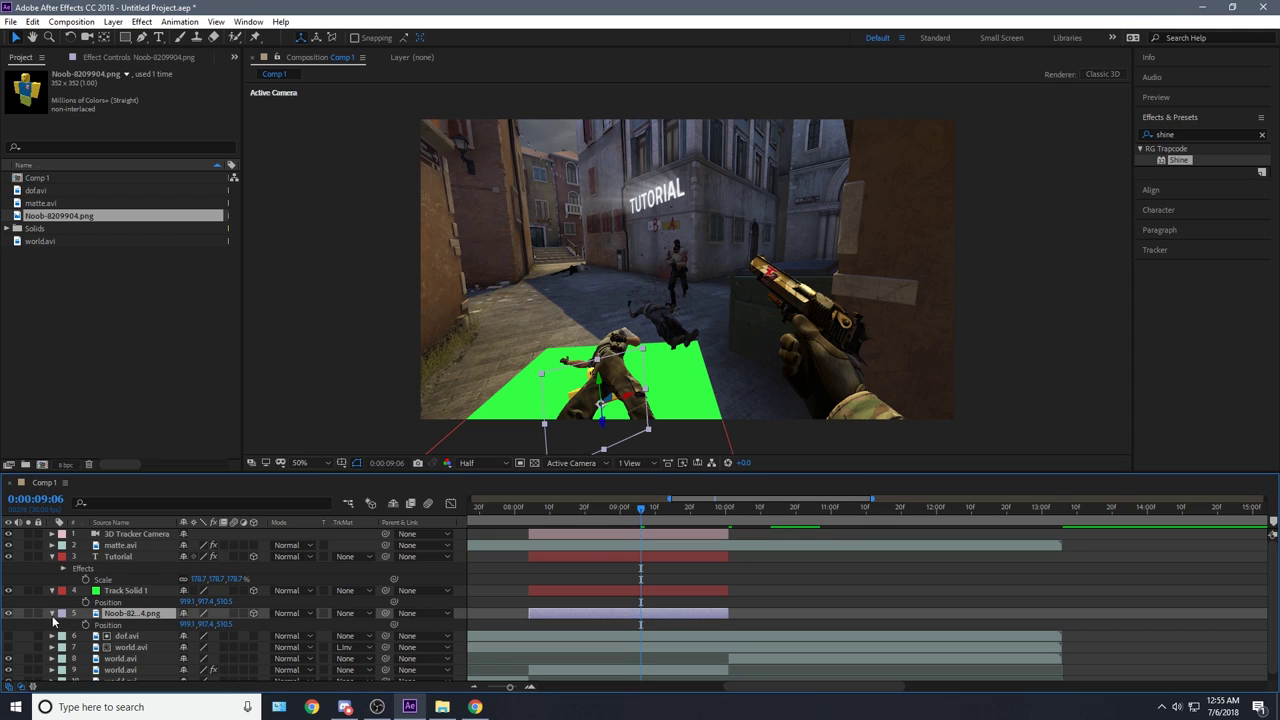
click(53, 591)
click(53, 591)
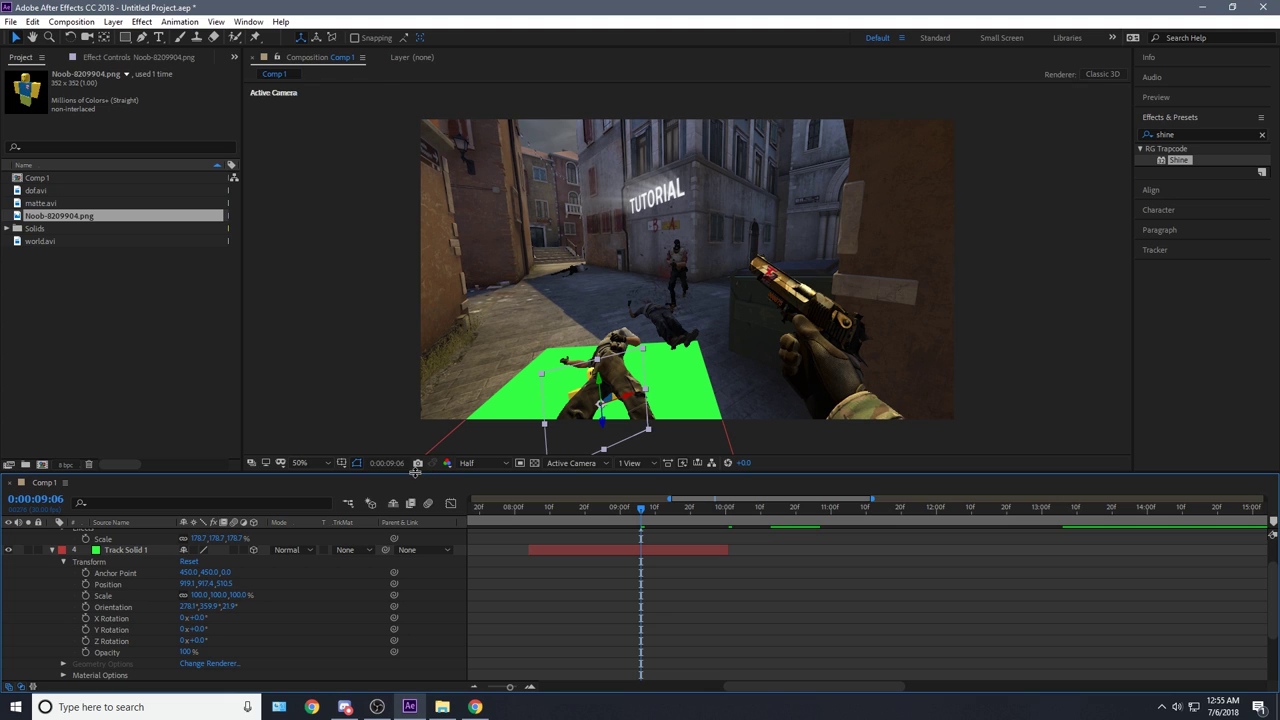
drag(417, 470, 439, 381)
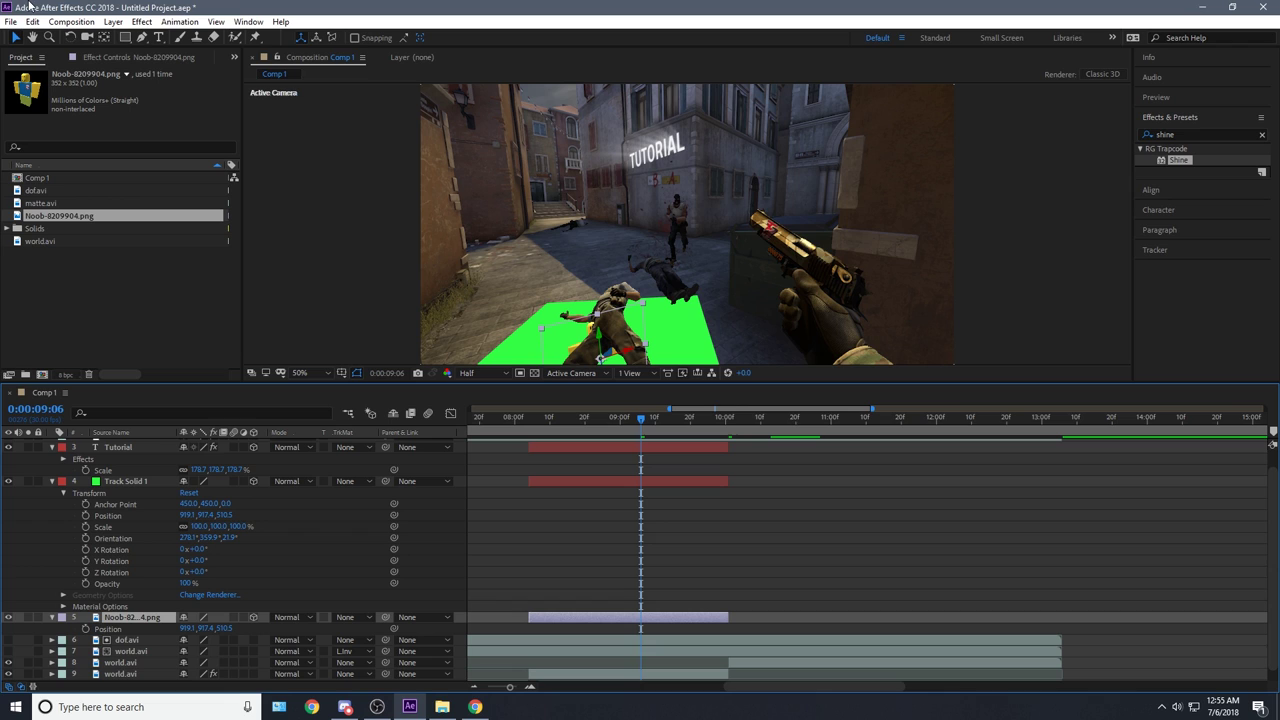
drag(627, 427, 616, 462)
click(58, 618)
click(52, 618)
click(52, 618)
click(52, 618)
scroll(86, 622, down, 2)
scroll(186, 621, up, 1)
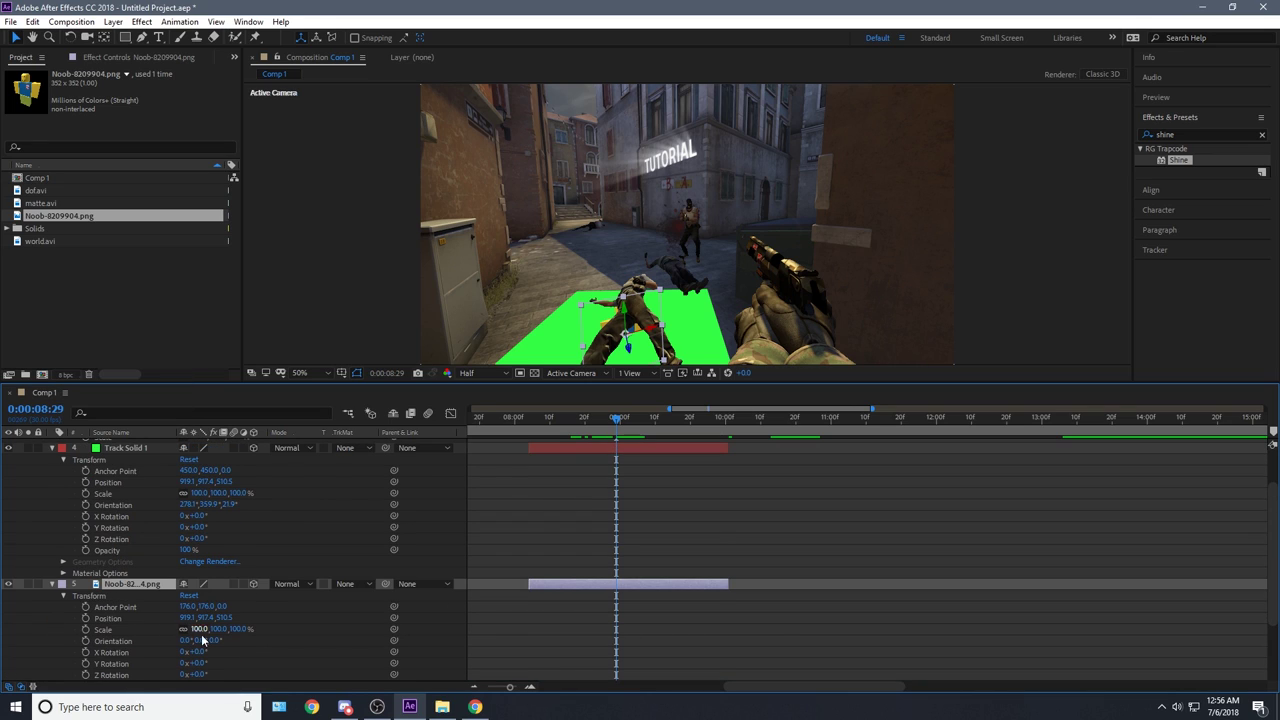
Step: Copy the track solid's Orientation values to the Noob image, setting it to 278.1°, 359.9°, 21.9°
click(192, 504)
click(184, 640)
click(214, 504)
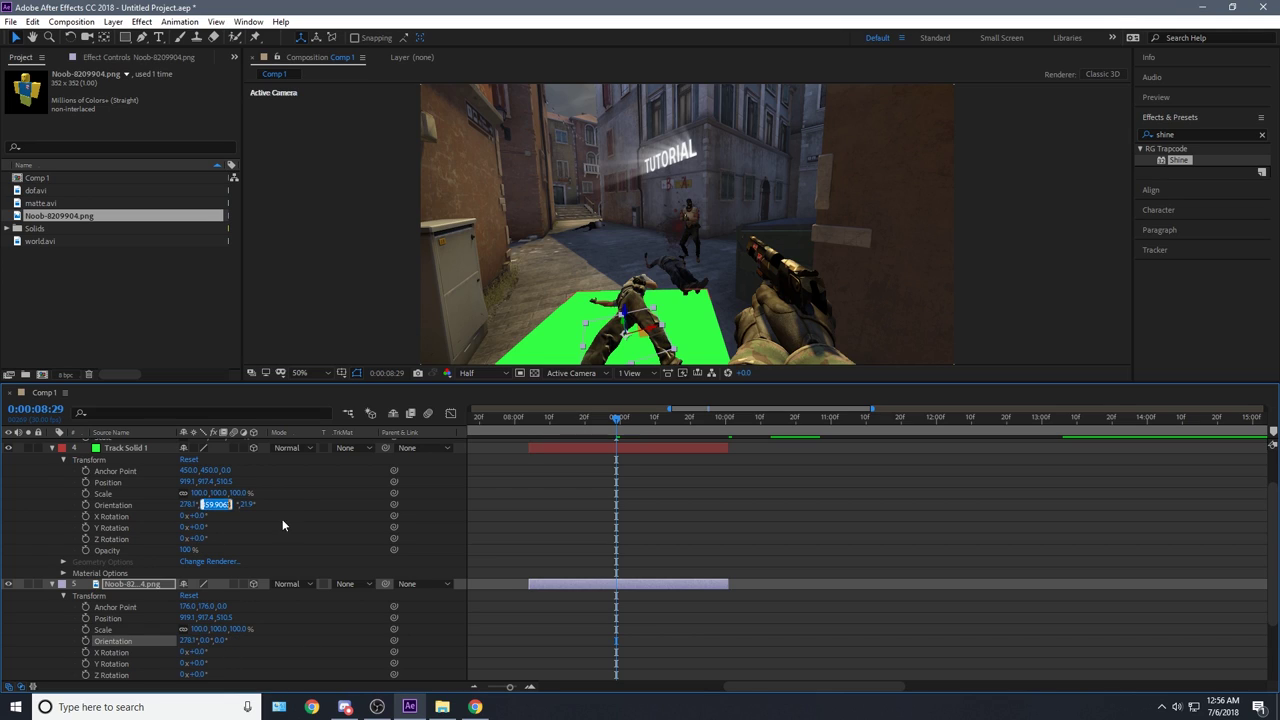
click(206, 641)
key(ctrl+v)
click(230, 505)
click(229, 641)
key(ctrl+v)
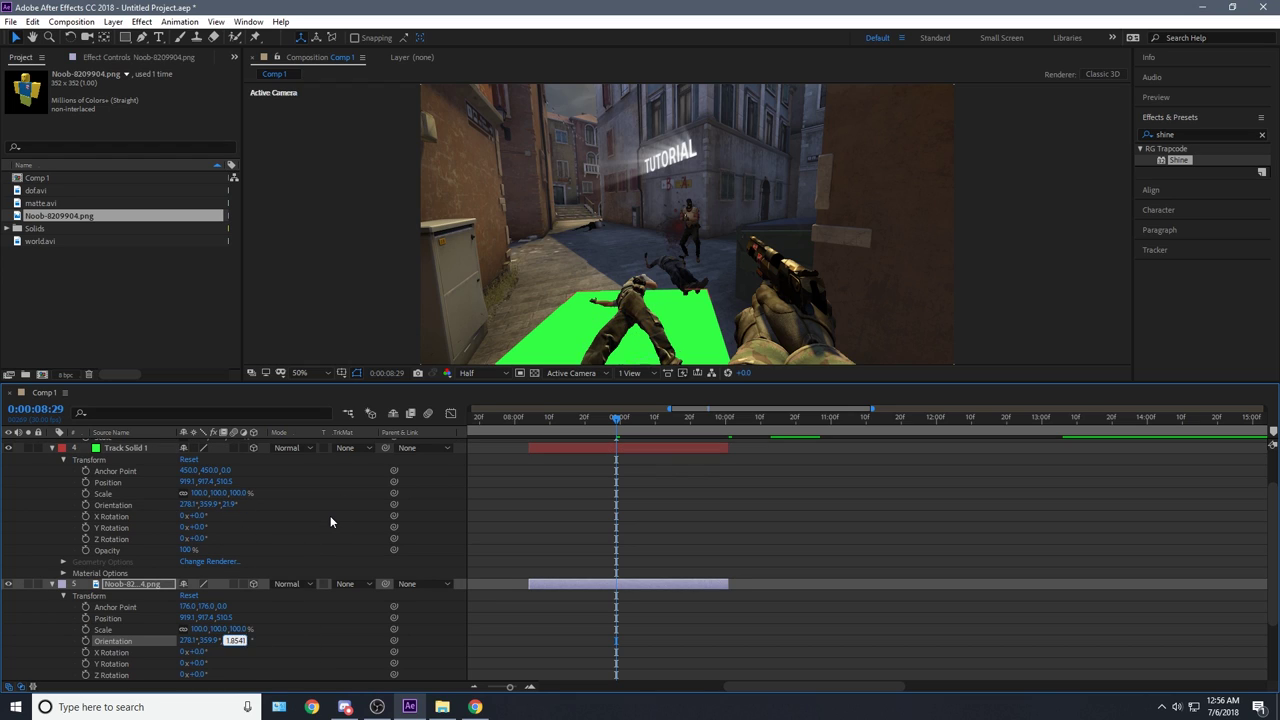
click(330, 515)
Step: Collapse the properties of the Noob image and the track solid, and delete the track solid layer
scroll(330, 515, up, 2)
click(54, 637)
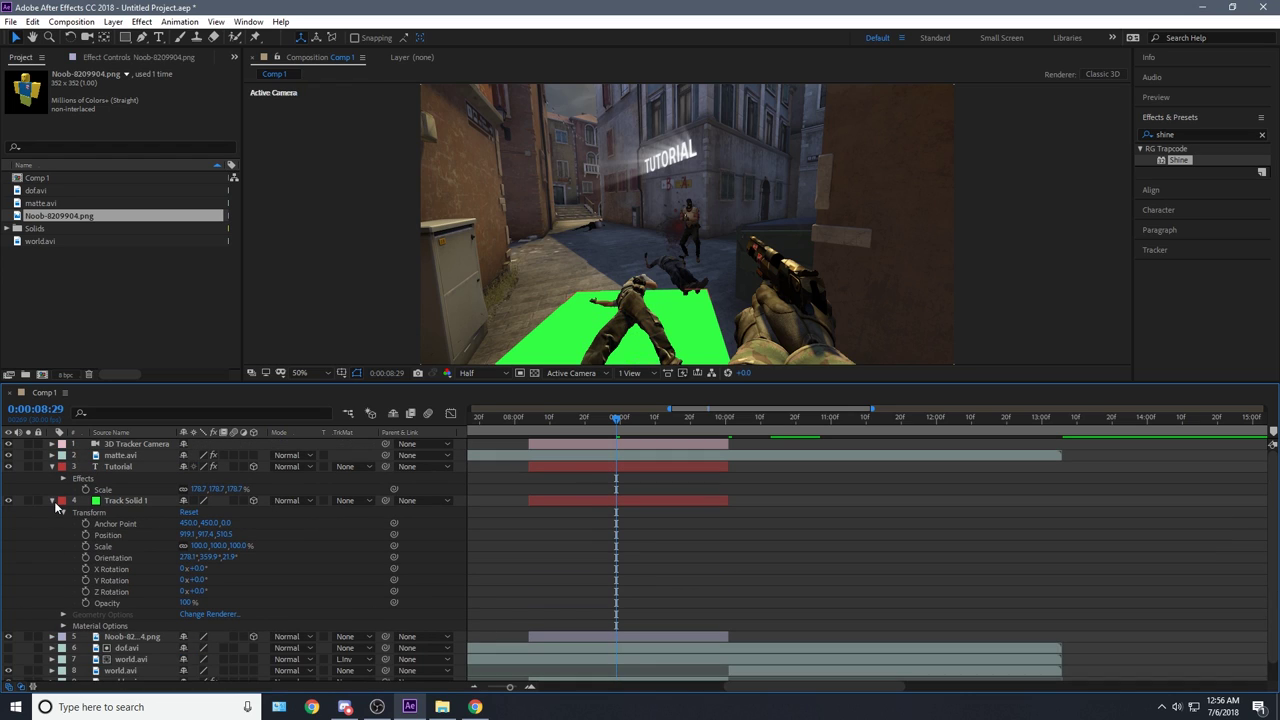
click(52, 500)
click(150, 501)
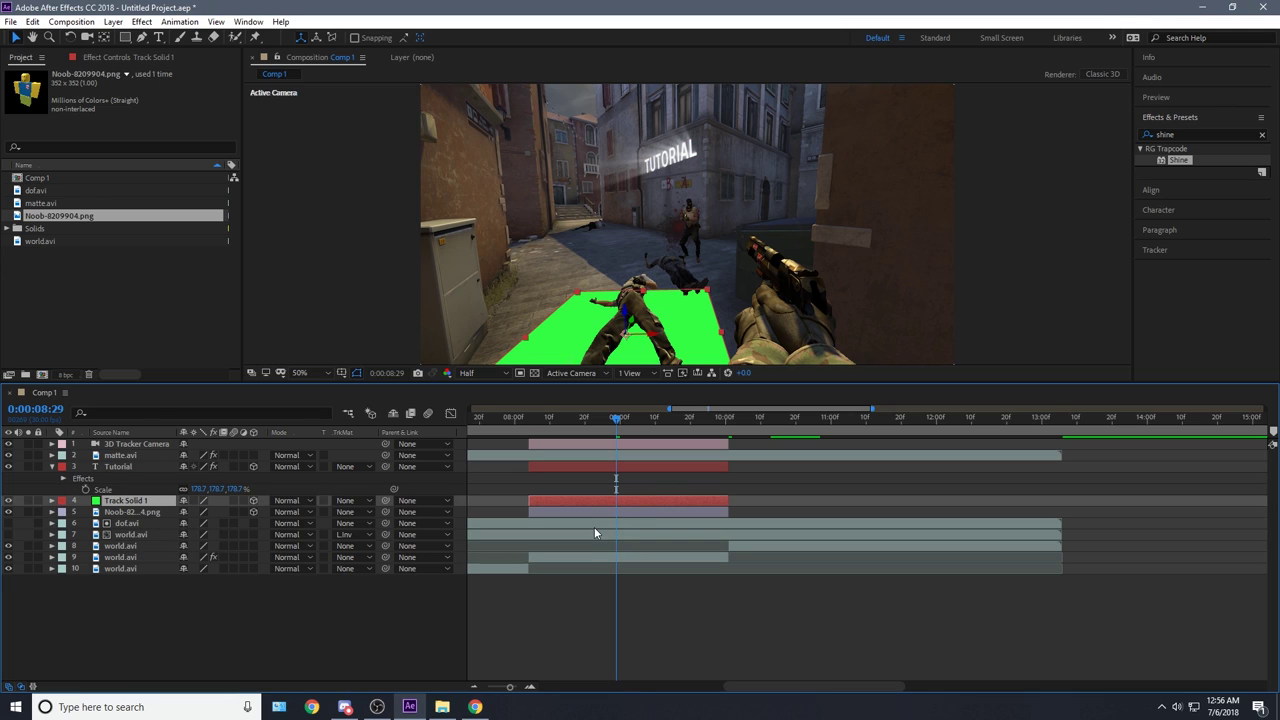
key(Delete)
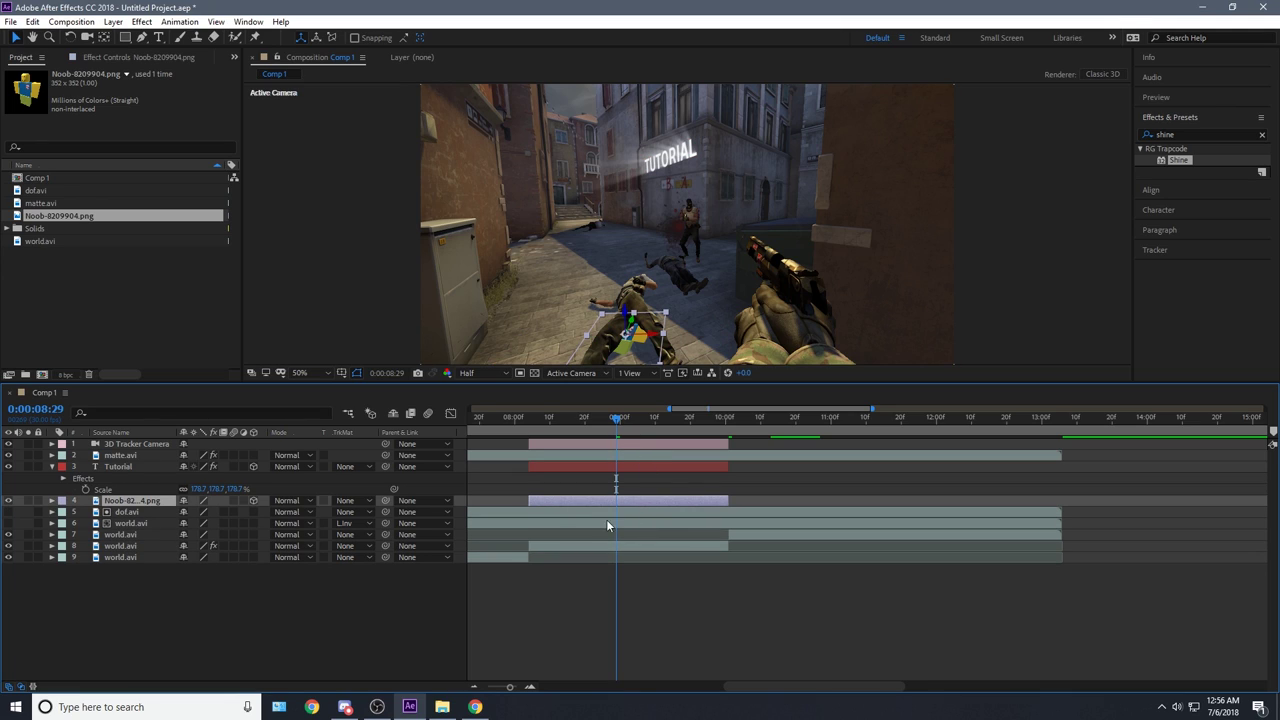
Step: Scale the Noob image uniformly to 297% and preview the composition from 0:00:07:24
key(s)
drag(236, 511, 385, 510)
click(732, 589)
click(524, 420)
drag(524, 420, 490, 526)
key(space)
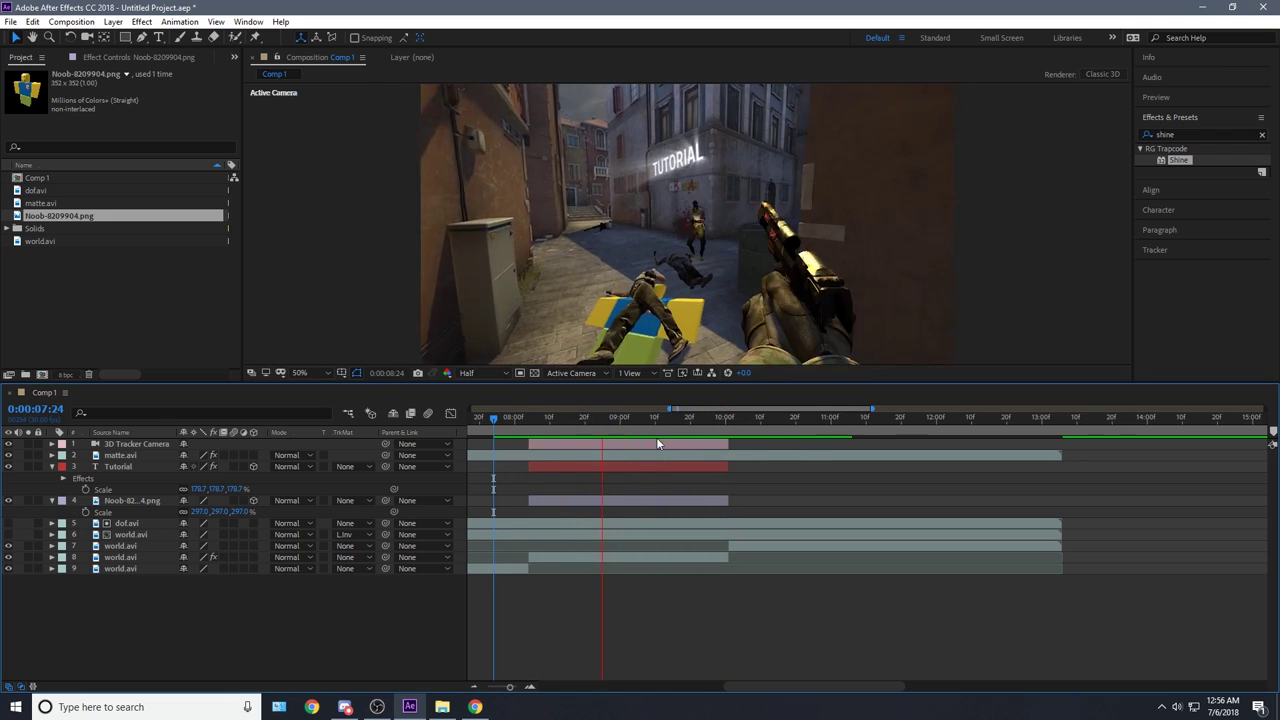
click(684, 427)
drag(684, 435, 635, 530)
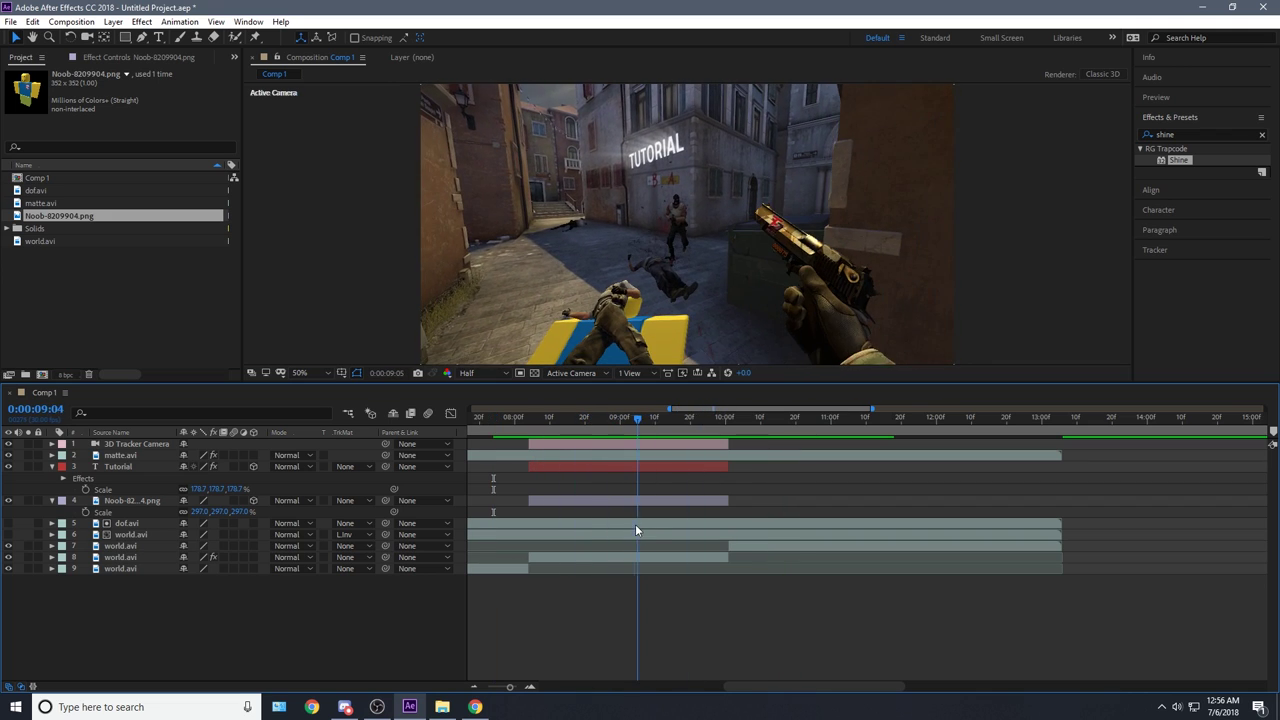
Step: Search the effects for "glow" and apply the Stylize Glow effect to the Noob image
click(639, 501)
click(1158, 134)
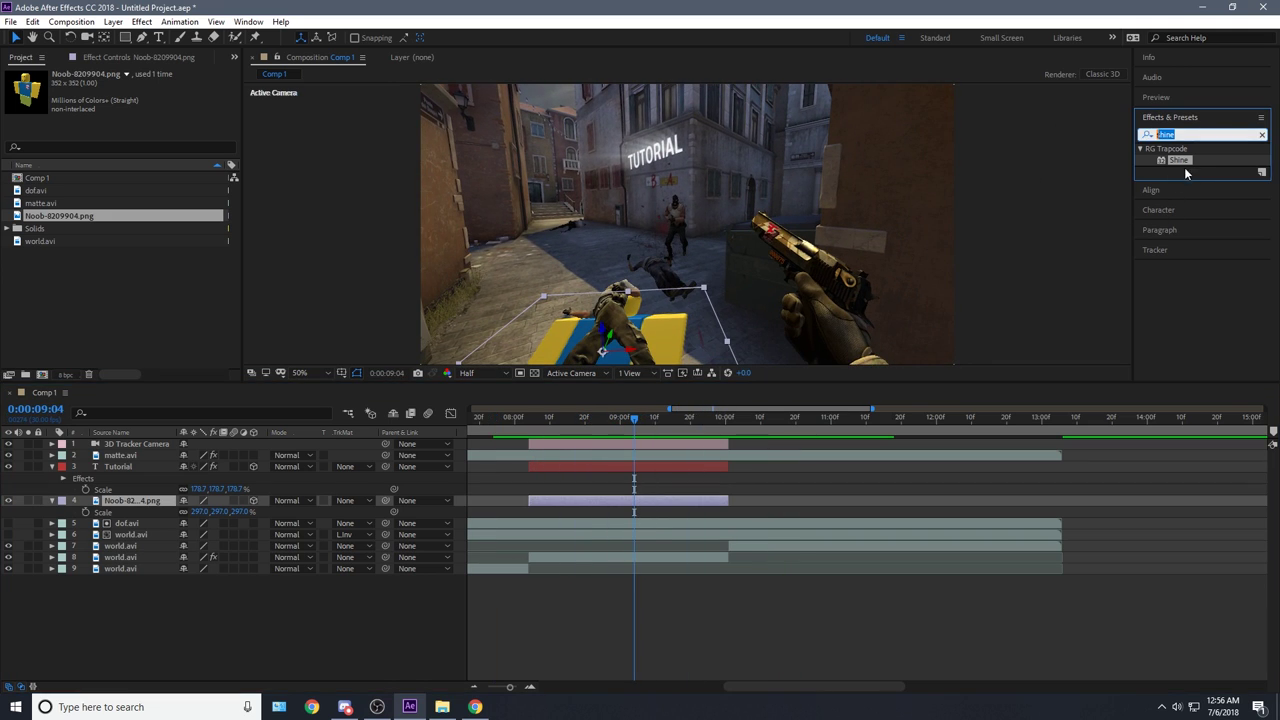
click(1263, 135)
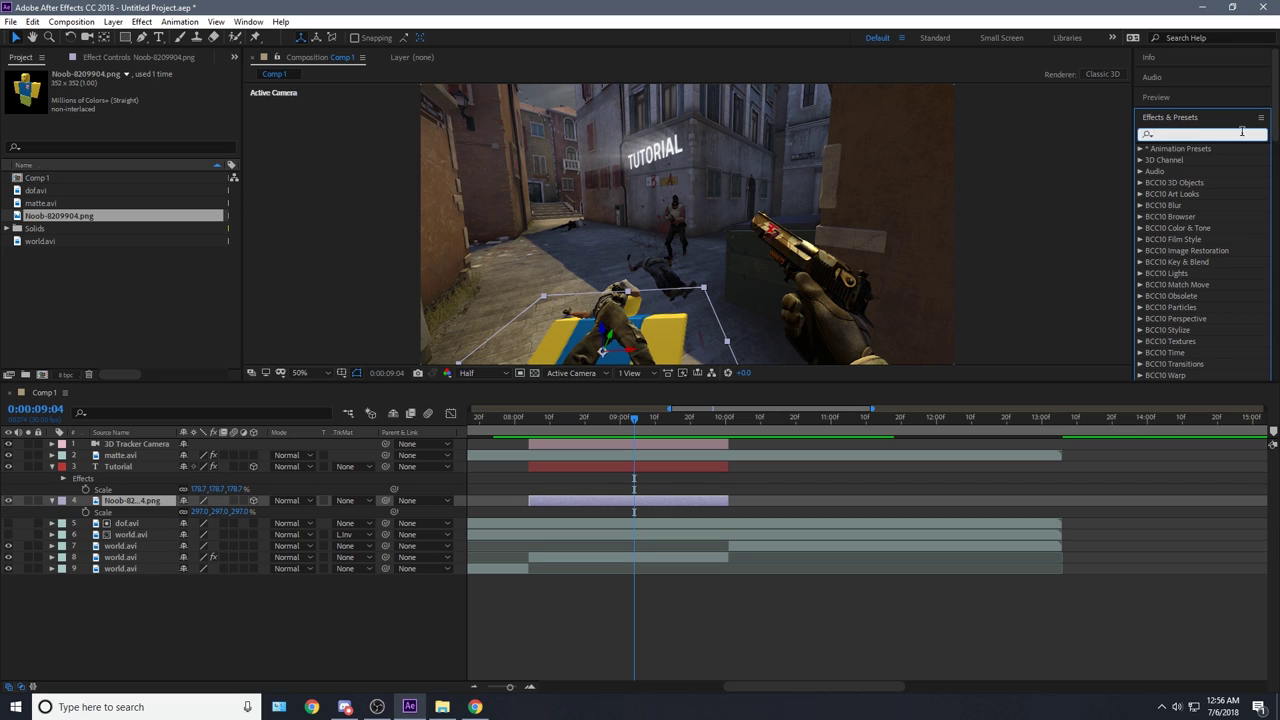
text(glow)
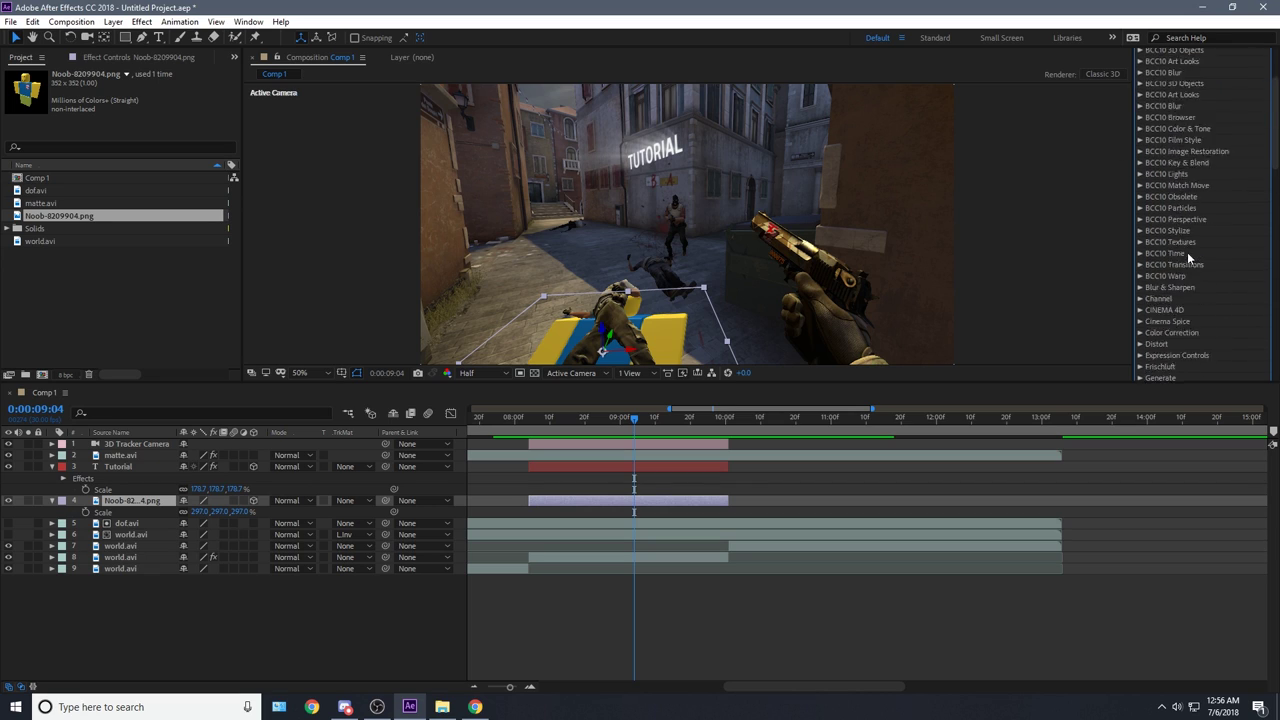
scroll(1202, 308, down, 10)
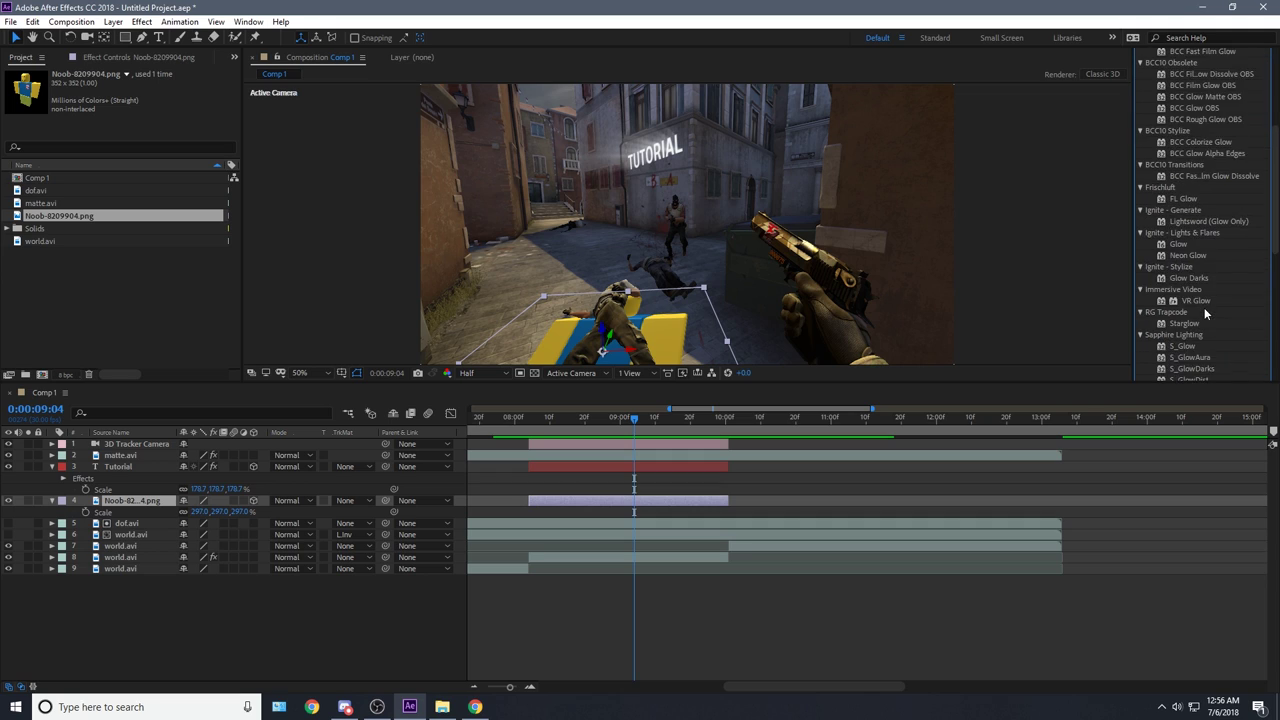
drag(1193, 325, 705, 510)
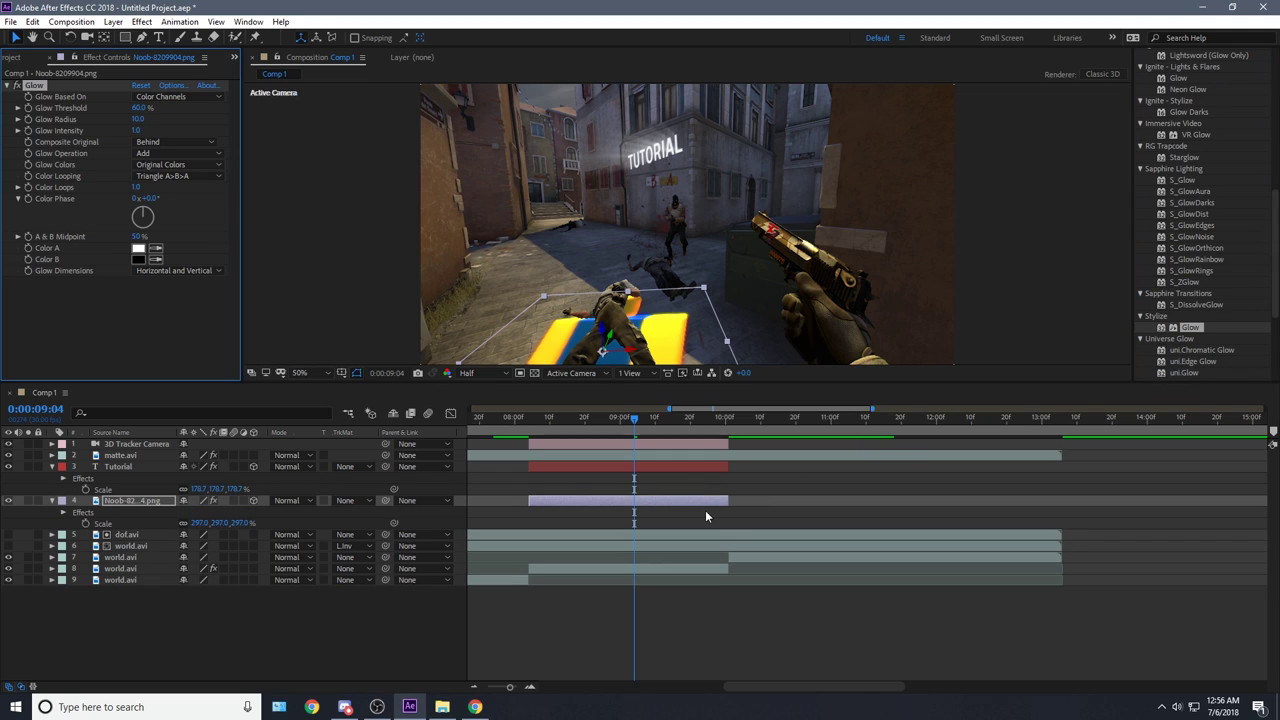
Step: Set the image's Glow Radius to 70 and check the glow at 0:00:09:01 and 0:00:09:10
drag(137, 120, 200, 147)
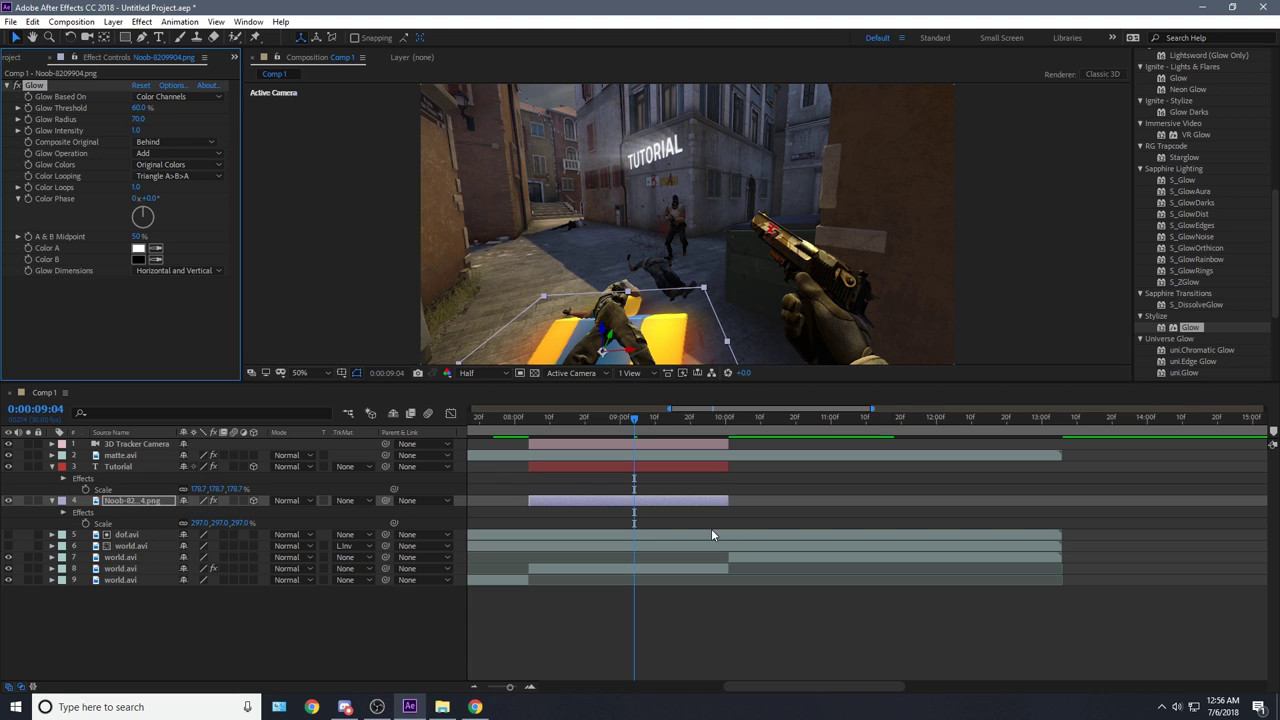
click(709, 478)
mouse_move(634, 420)
mouse_down()
mouse_move(582, 429)
mouse_move(625, 438)
mouse_up()
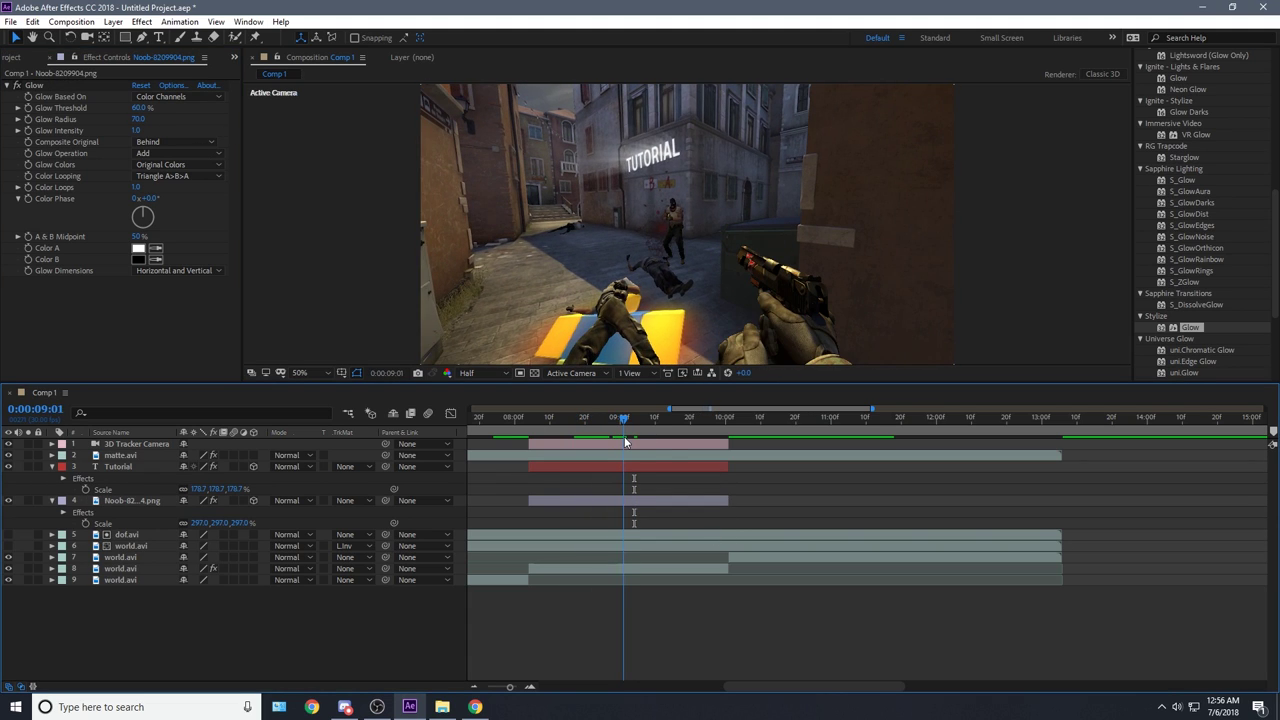
click(640, 500)
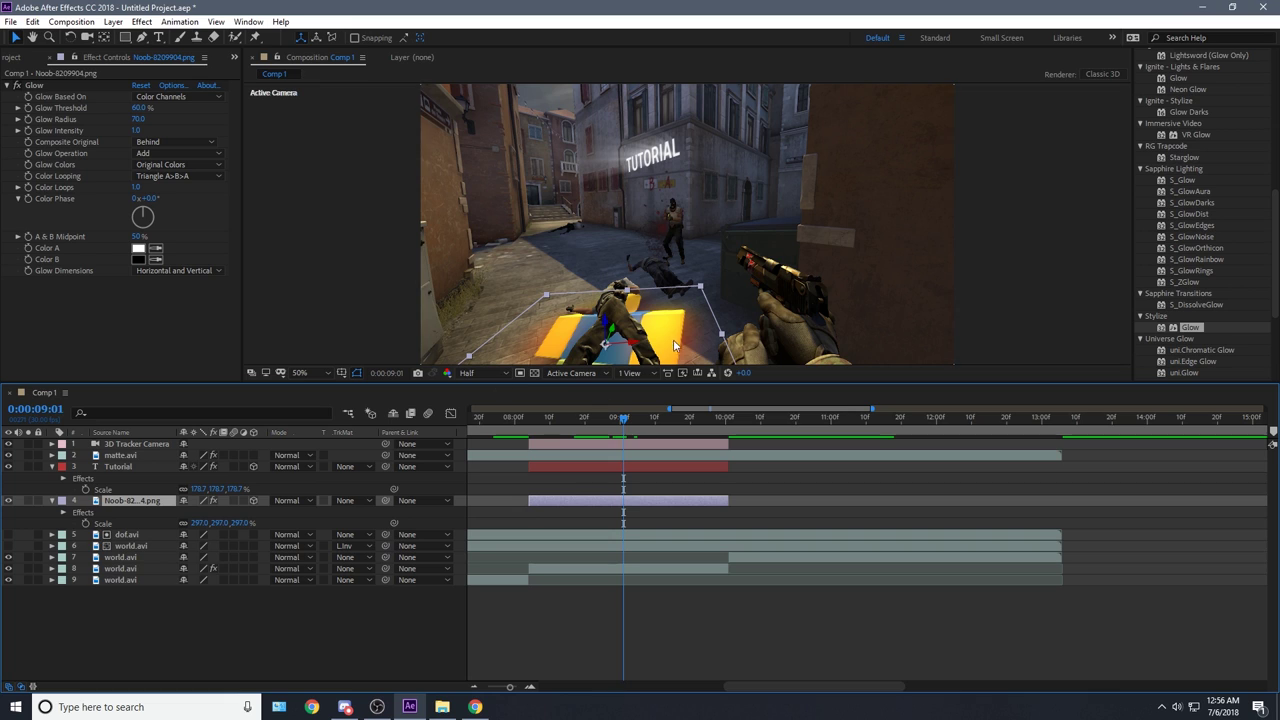
mouse_move(659, 430)
mouse_down()
mouse_move(640, 432)
mouse_move(657, 439)
mouse_up()
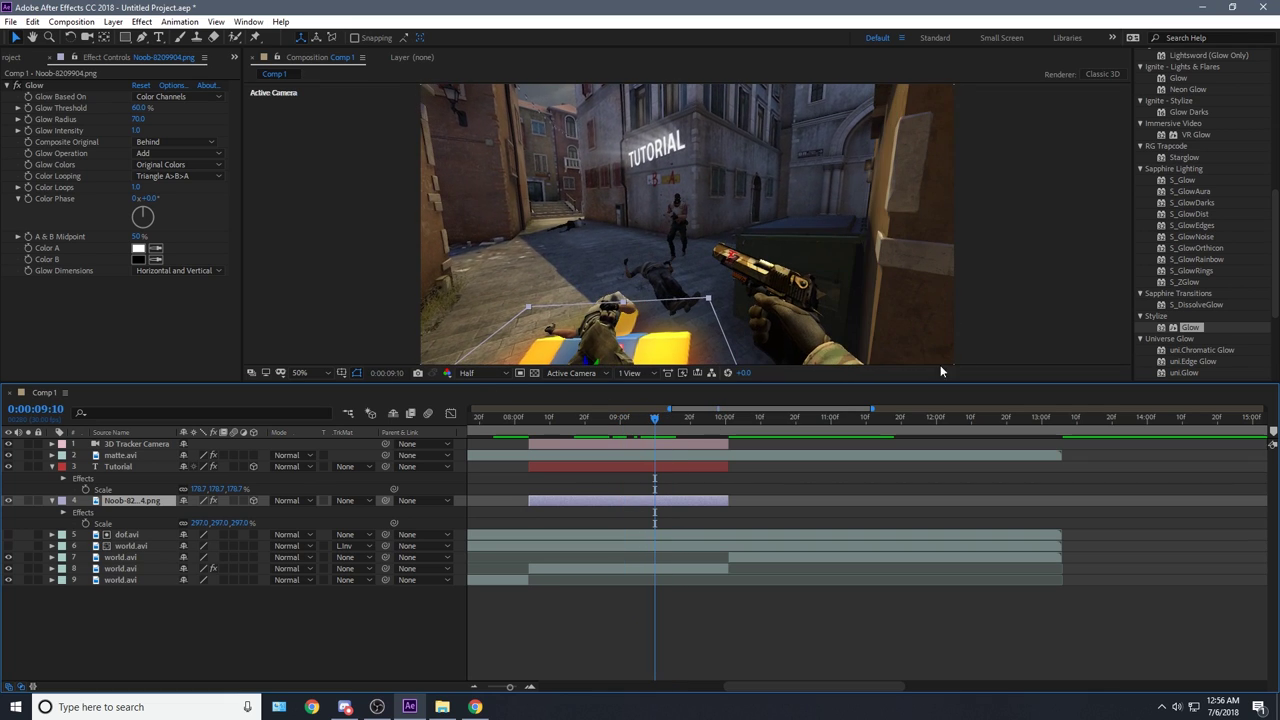
Step: Remove the Glow effect from the Noob image and look through the other glow effects
click(92, 85)
key(Delete)
scroll(1190, 203, up, 2)
scroll(1195, 195, up, 8)
scroll(1204, 200, down, 6)
scroll(1205, 210, down, 6)
click(1218, 262)
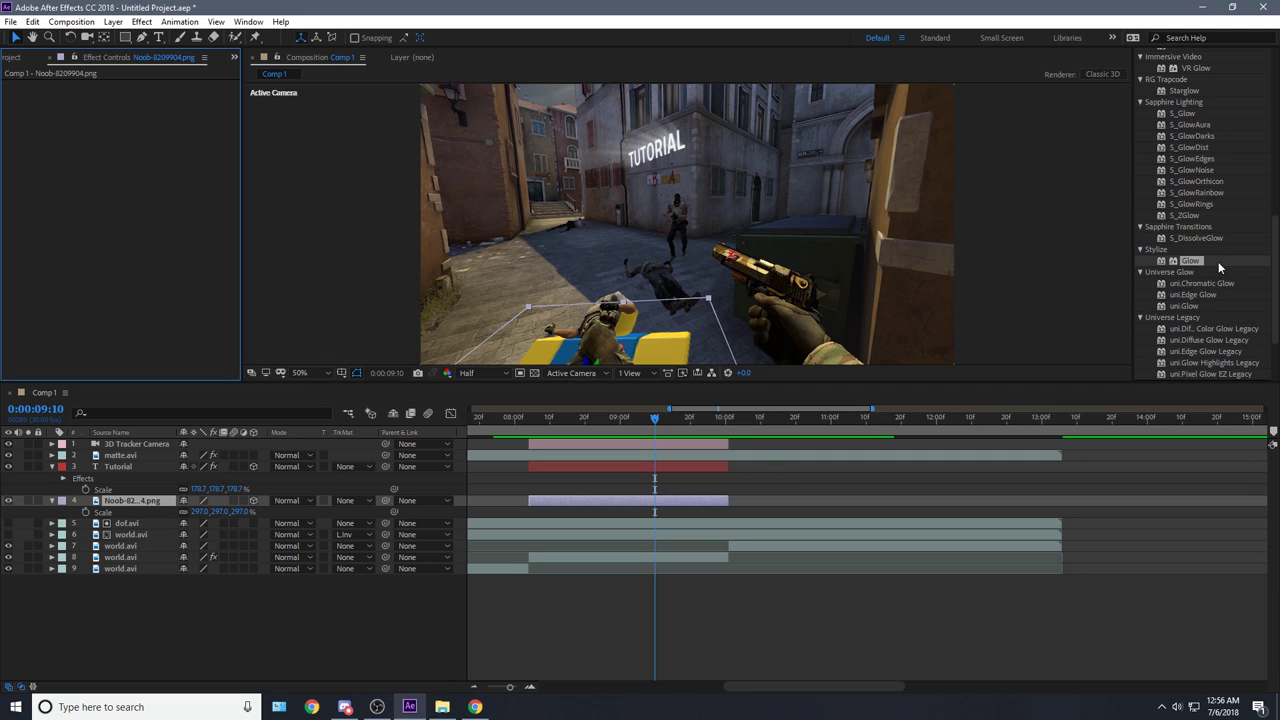
Step: Try the Sapphire S_Glow effect on the Noob image with a Glow Width of about 75
drag(1187, 118, 622, 500)
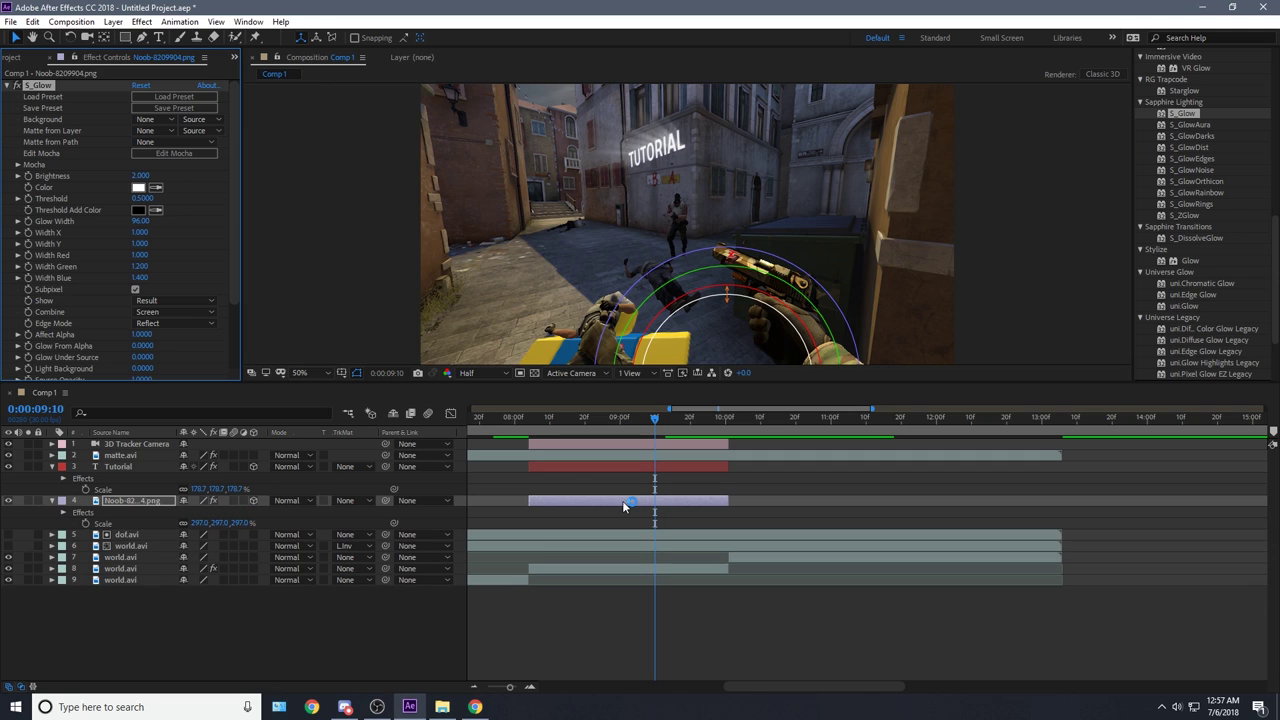
drag(731, 328, 758, 277)
drag(674, 297, 696, 305)
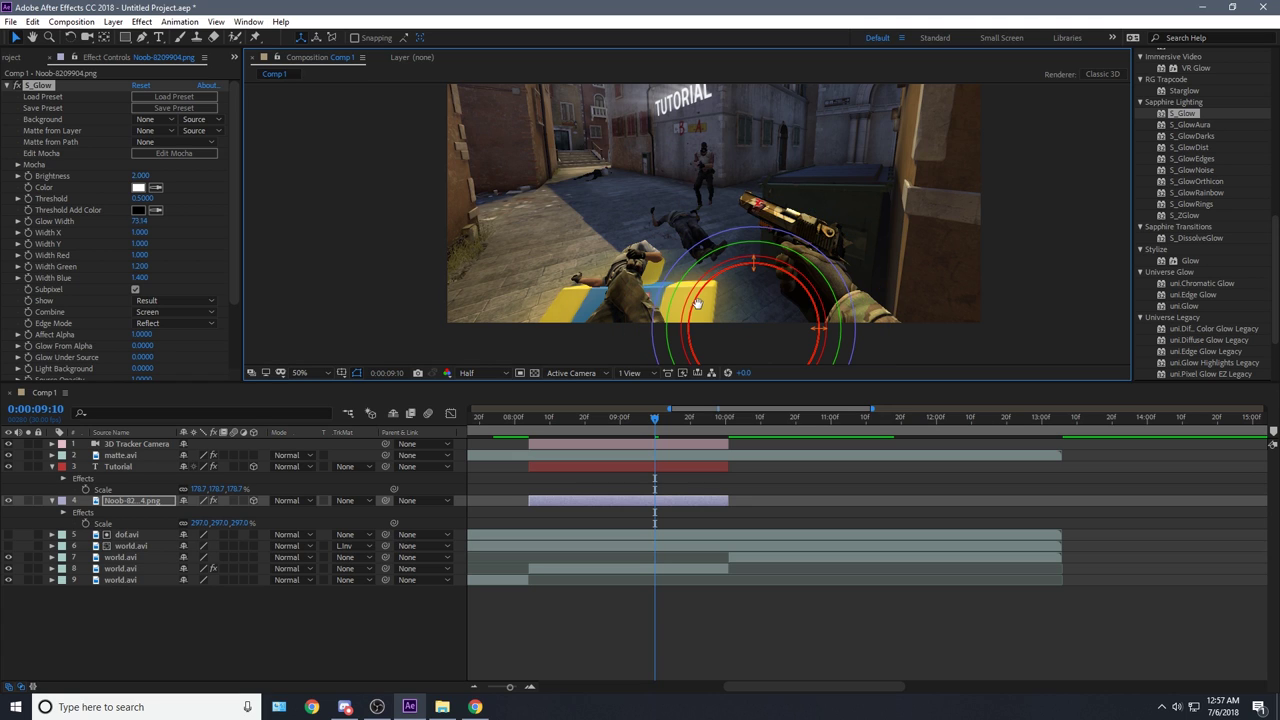
drag(555, 218, 570, 242)
key(u)
drag(626, 427, 634, 450)
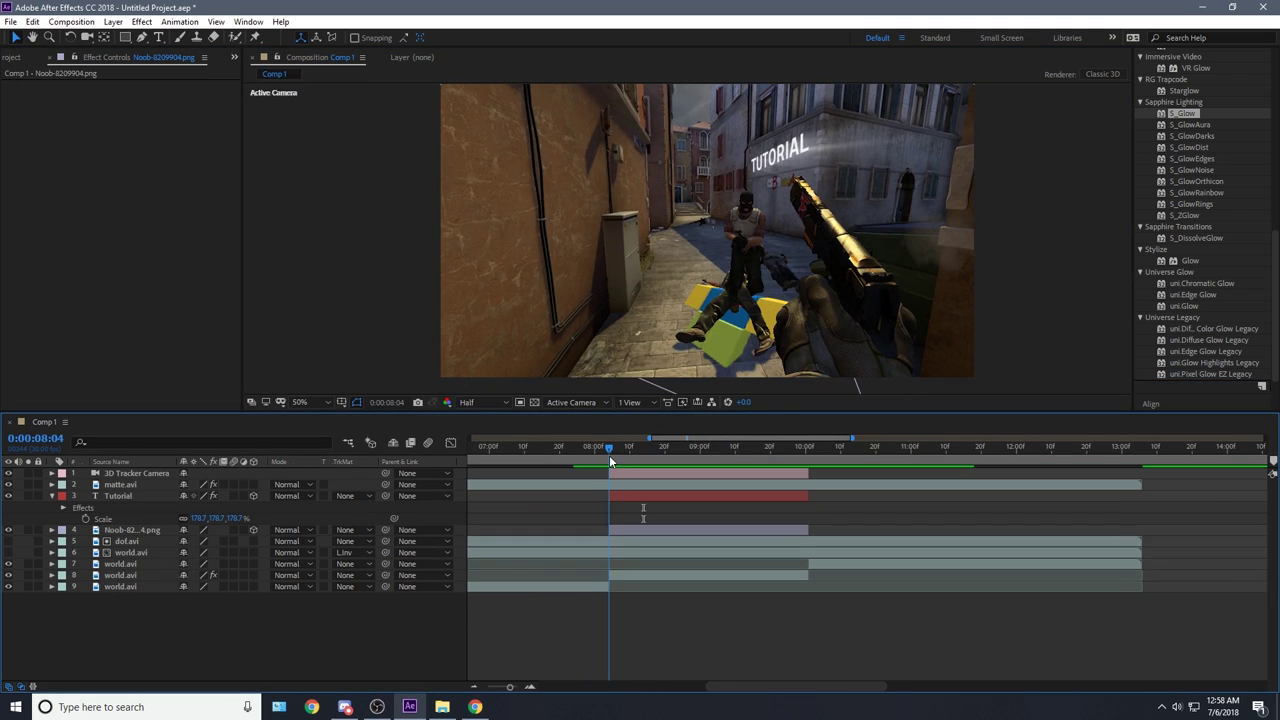
drag(610, 462, 700, 470)
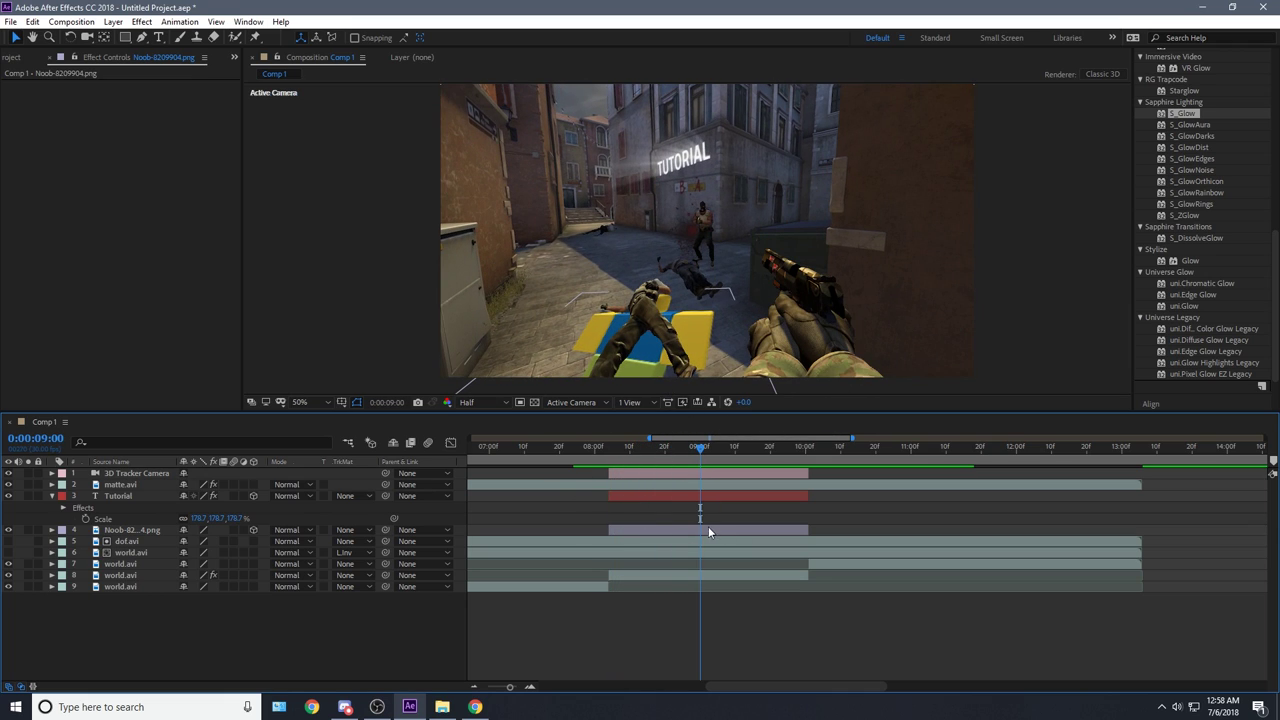
Step: Create a black solid at 0:00:08:04 and place its layer directly below the top matte.avi layer
click(606, 456)
right_click(685, 463)
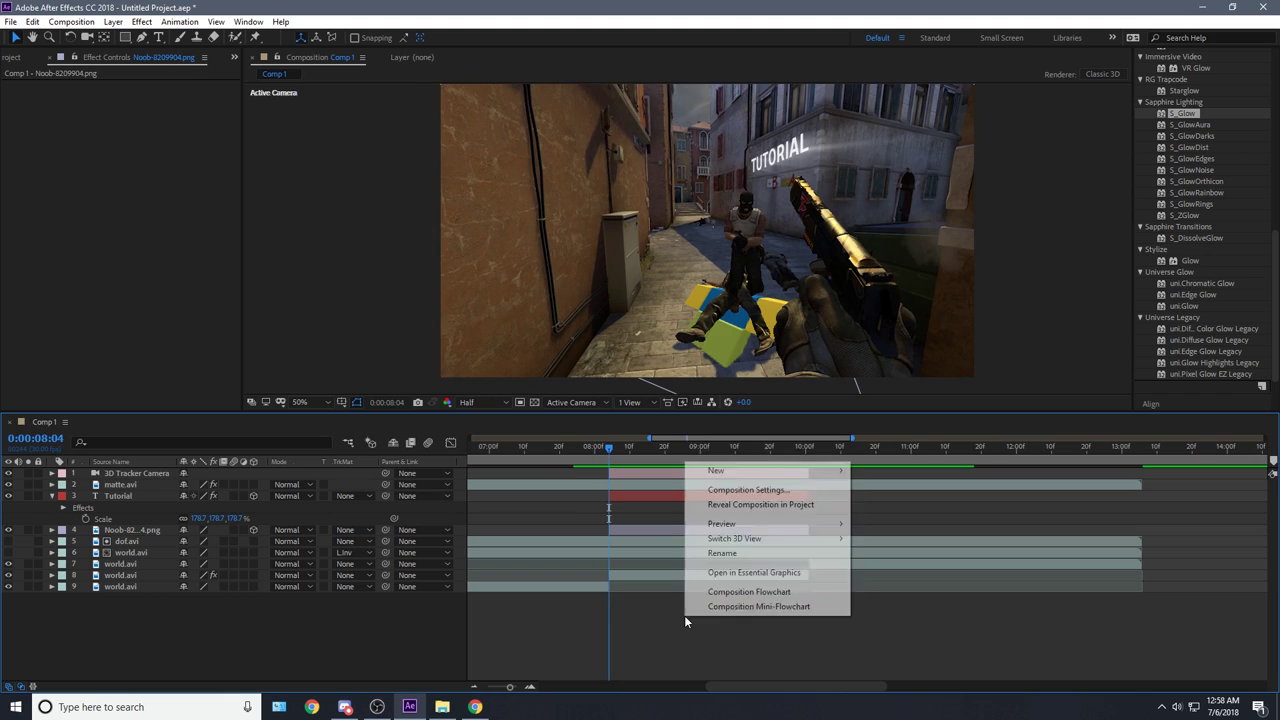
mouse_move(733, 479)
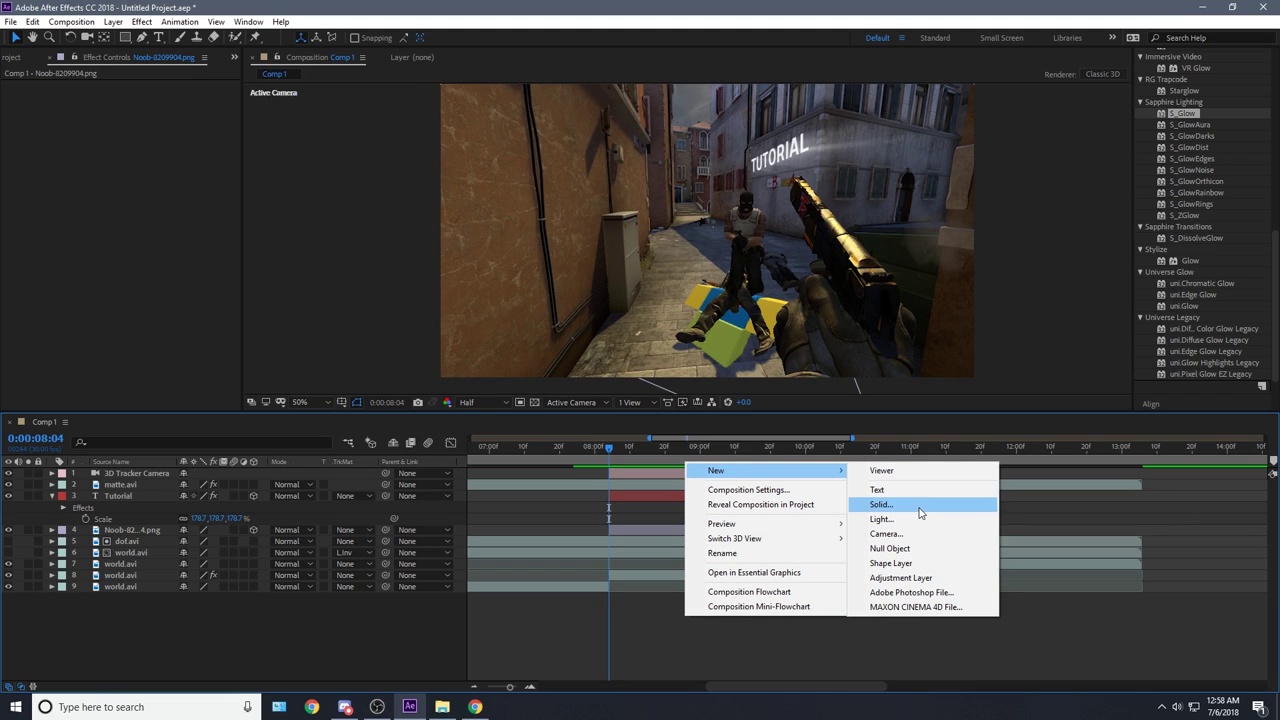
click(880, 504)
click(688, 470)
drag(123, 474, 159, 506)
Step: Split the black solid at 0:00:08:04 and 0:00:10:01 and delete the pieces outside that range
key(ctrl+shift+d)
click(574, 506)
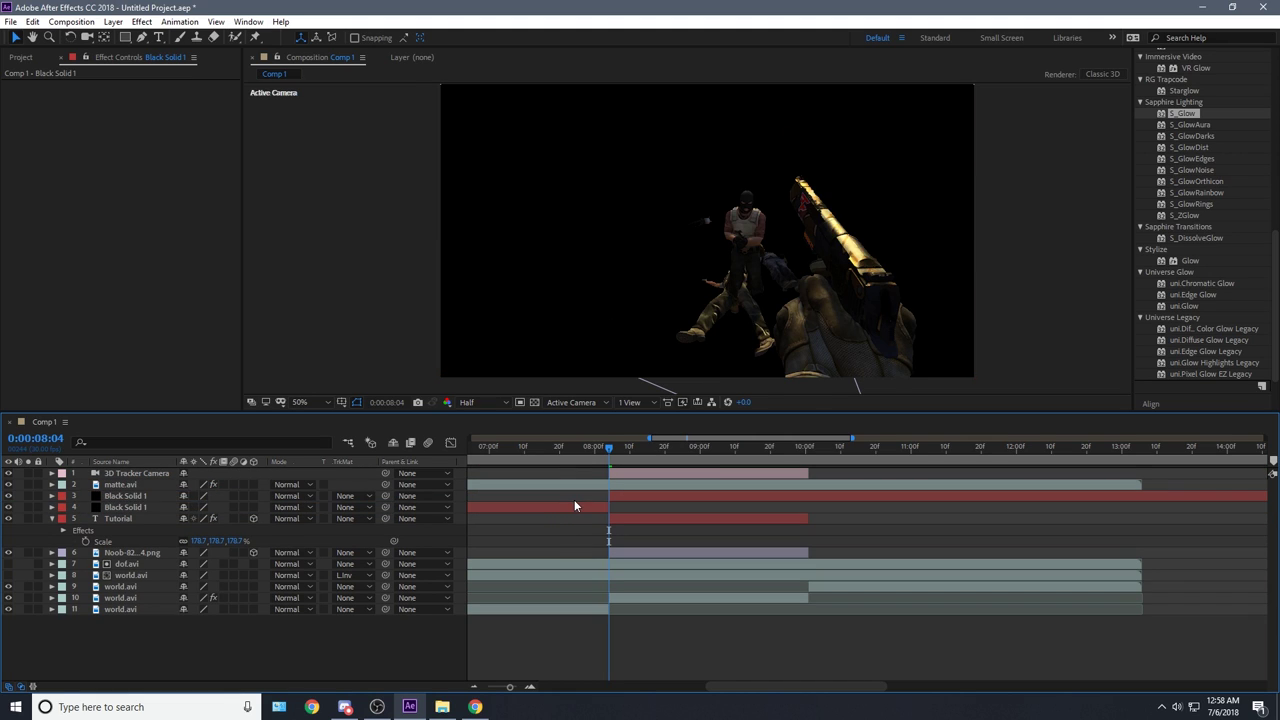
key(Delete)
click(812, 458)
key(ctrl+shift+d)
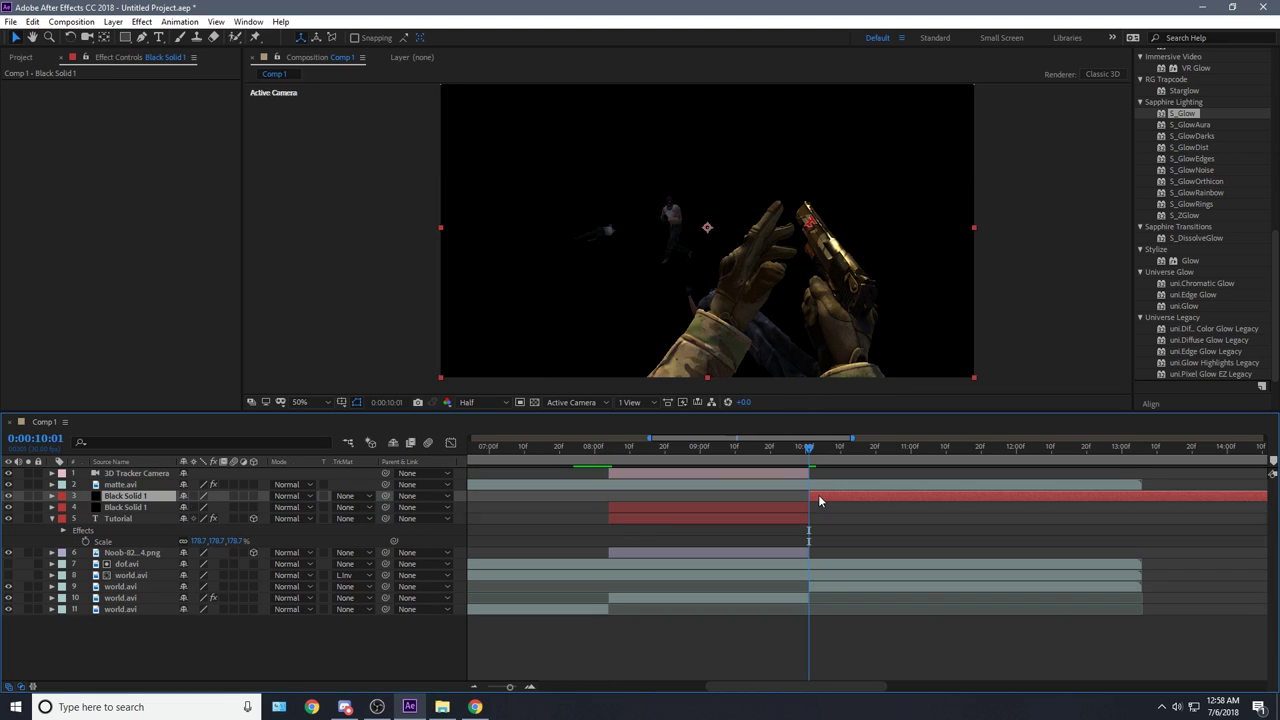
key(Delete)
Step: Search the effects for "particu" and apply RG Trapcode Particular to the black solid
click(705, 446)
mouse_move(701, 253)
mouse_down()
mouse_move(727, 285)
mouse_move(710, 256)
mouse_up()
scroll(1220, 244, up, 12)
drag(1198, 135, 945, 122)
text(particu)
click(1146, 134)
drag(1178, 161, 779, 494)
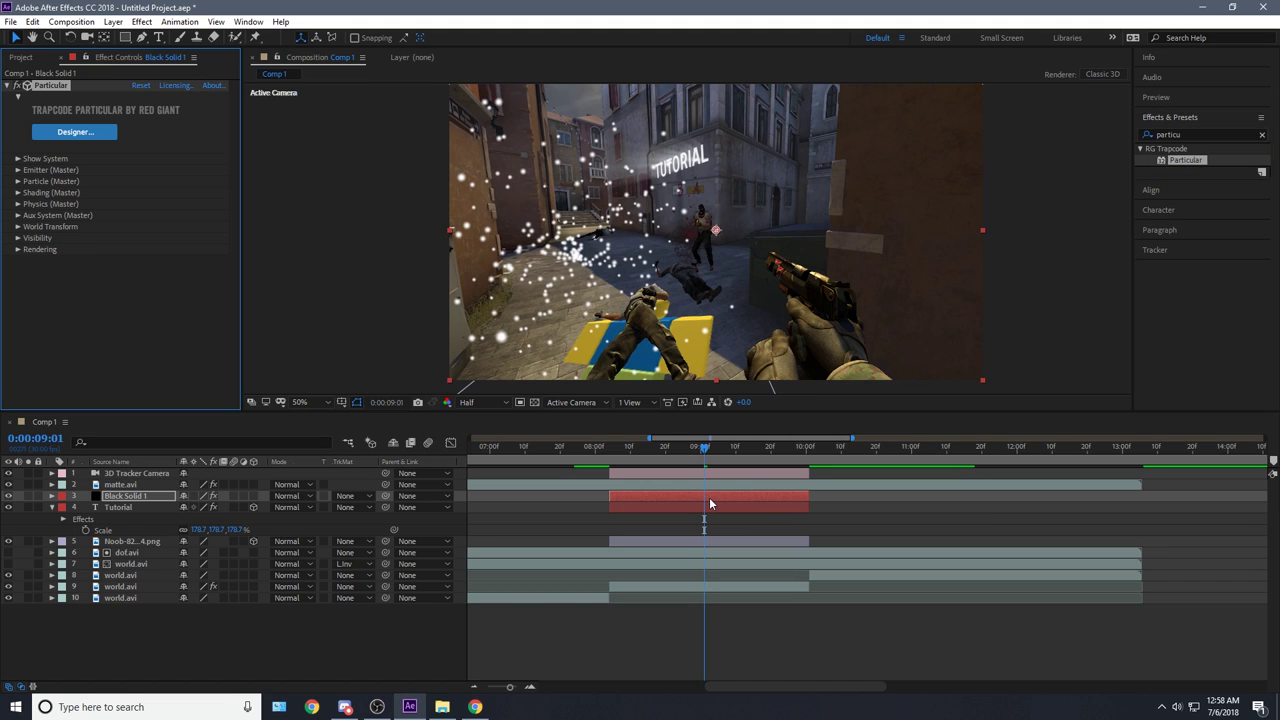
Step: Preview the particles over the footage and scrub through the solid's time range
key(space)
click(735, 506)
click(725, 495)
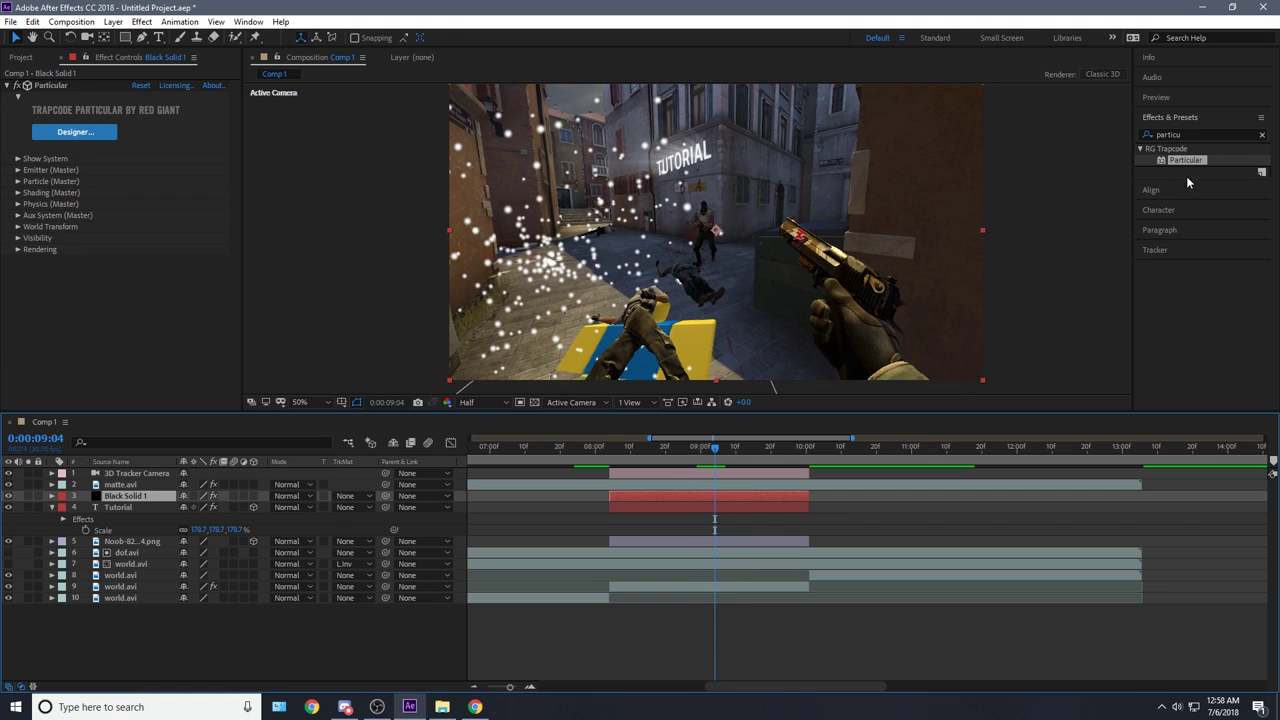
key(space)
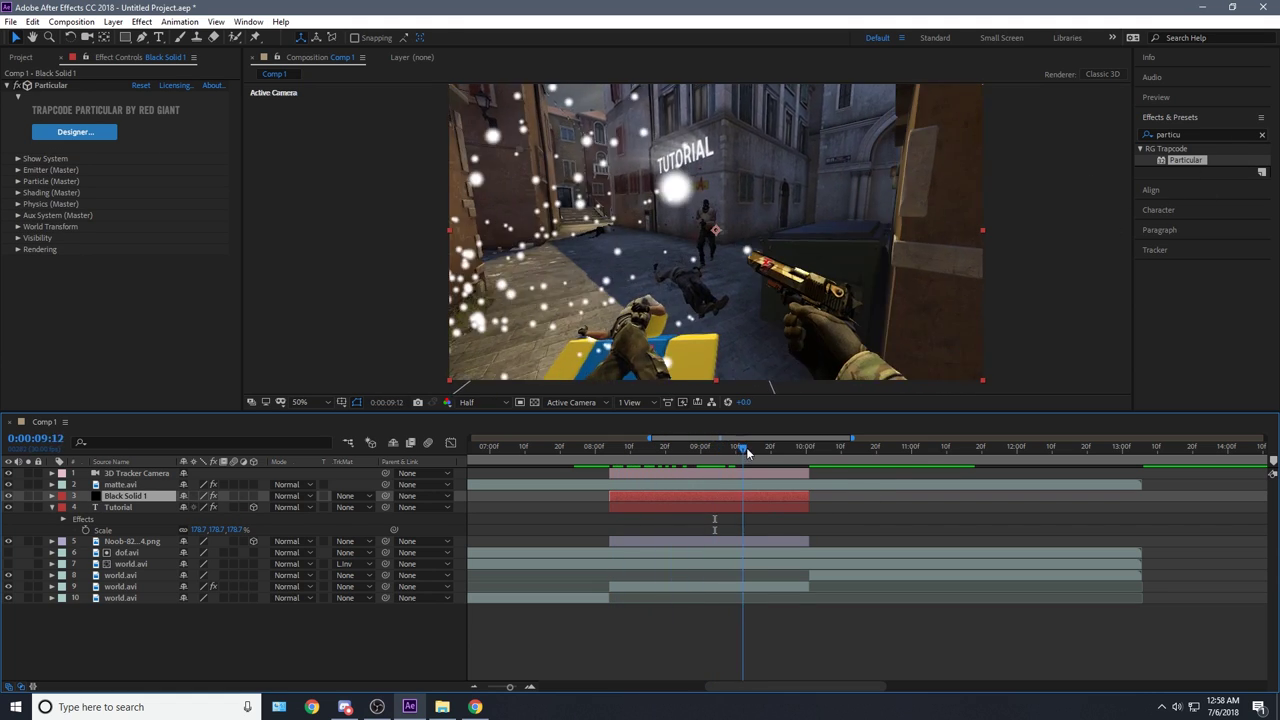
mouse_move(708, 471)
mouse_down()
mouse_move(750, 472)
mouse_move(682, 498)
mouse_move(697, 494)
mouse_up()
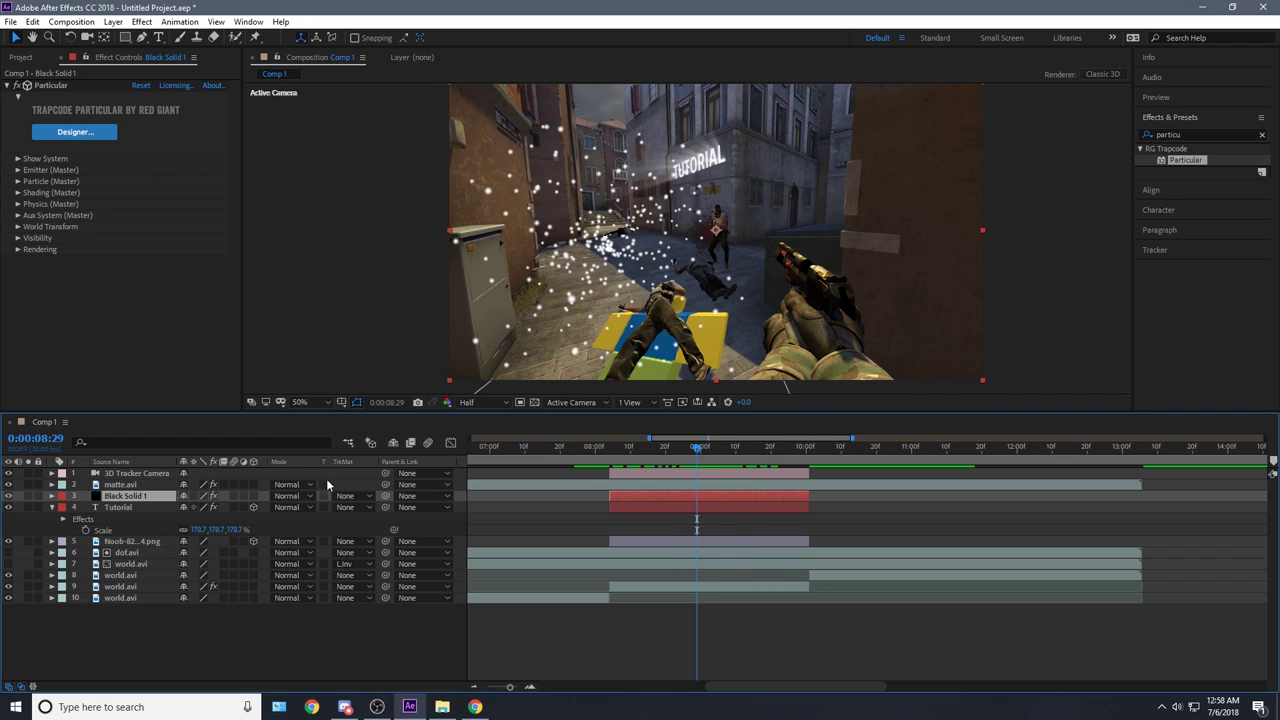
drag(788, 446, 700, 452)
Step: Open the Particular Designer and look at the emitter's motion direction options
click(85, 131)
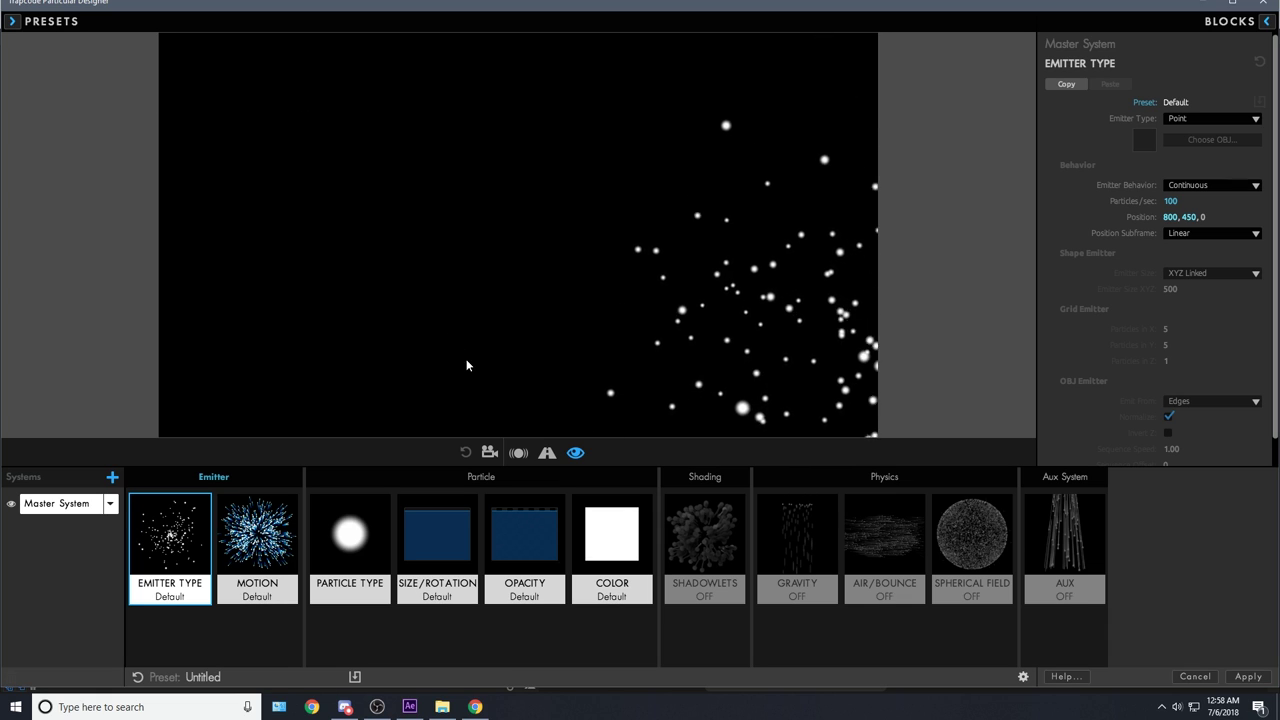
drag(582, 308, 194, 262)
drag(536, 275, 537, 118)
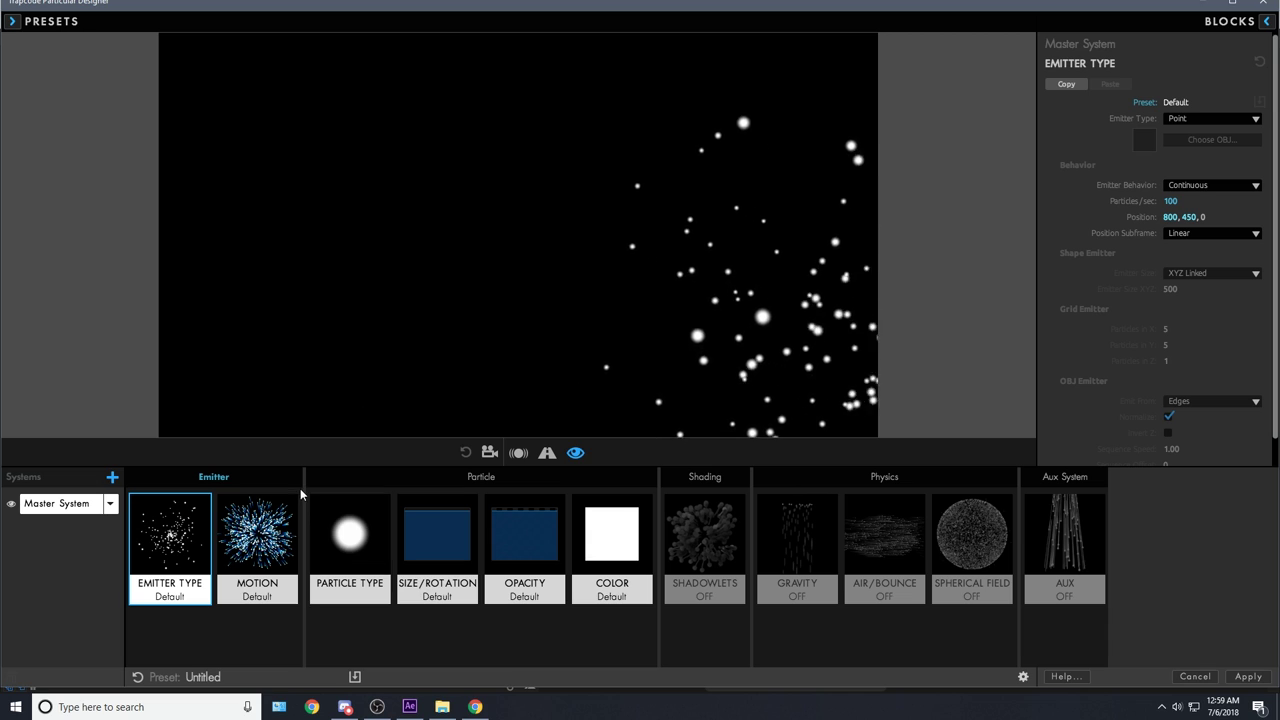
click(257, 540)
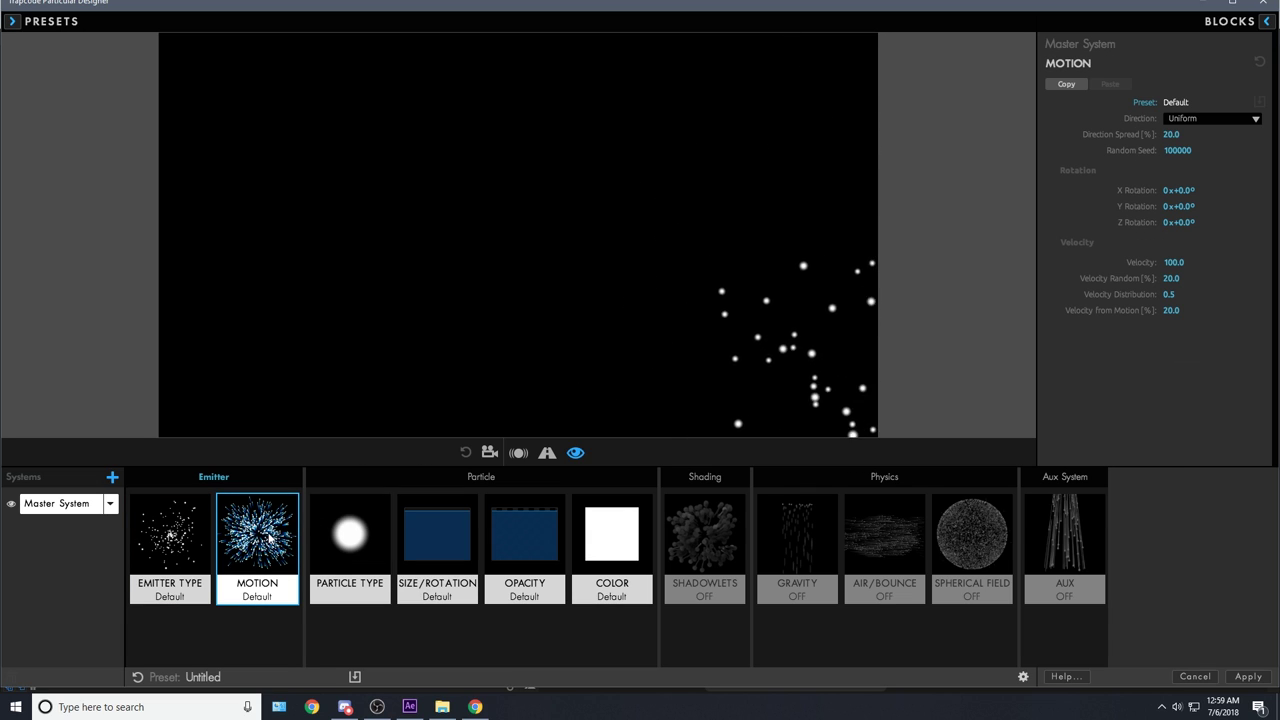
click(1193, 119)
click(1165, 414)
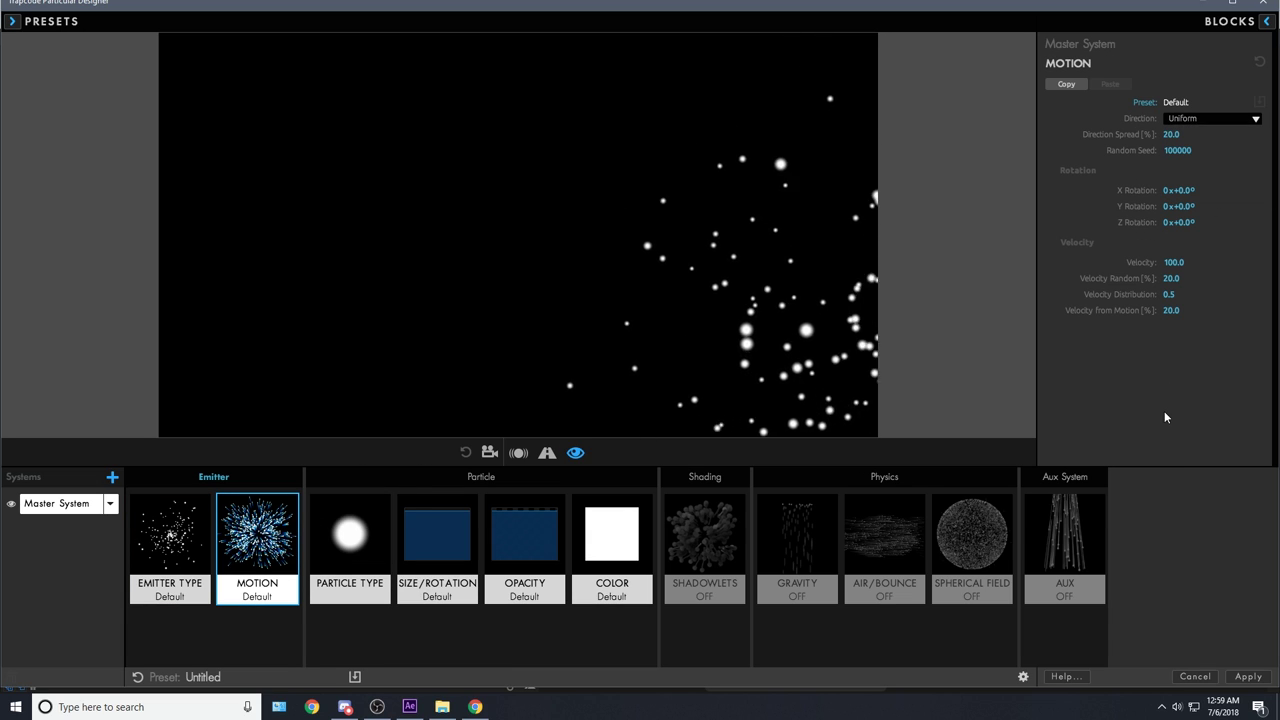
Step: Change the emitter type to Box and reduce its XYZ size to 0
click(196, 543)
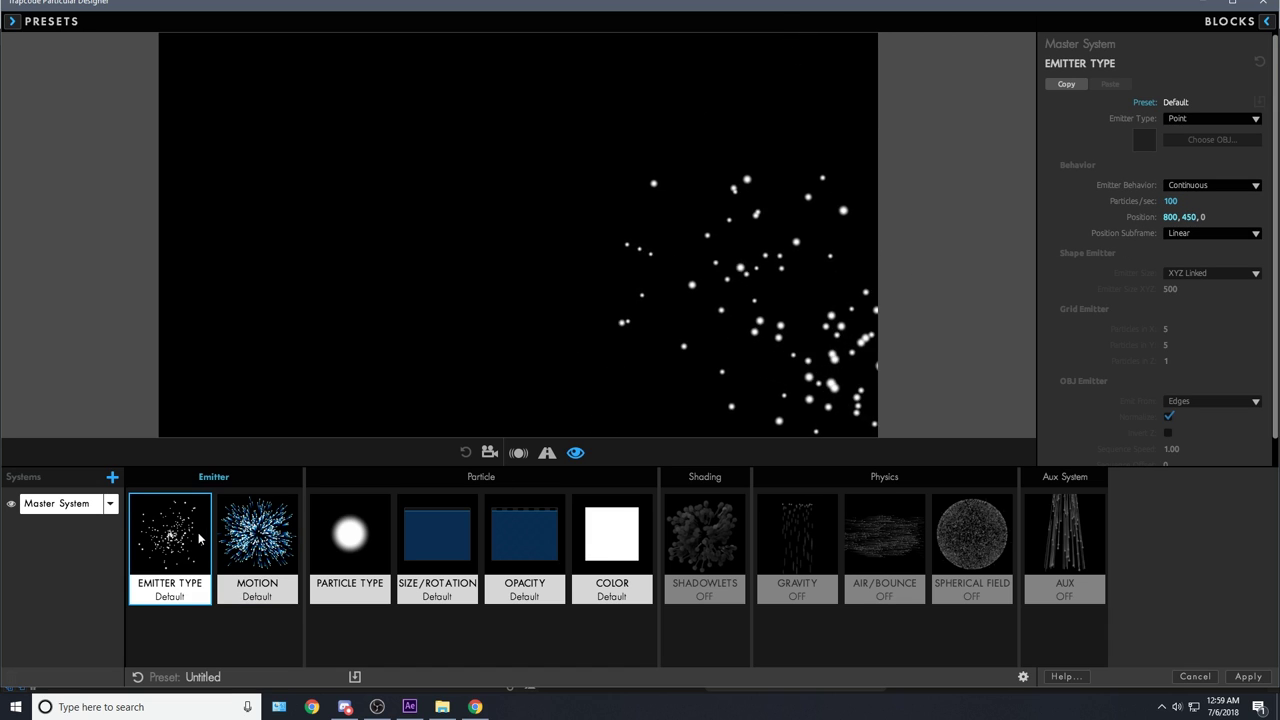
click(1176, 119)
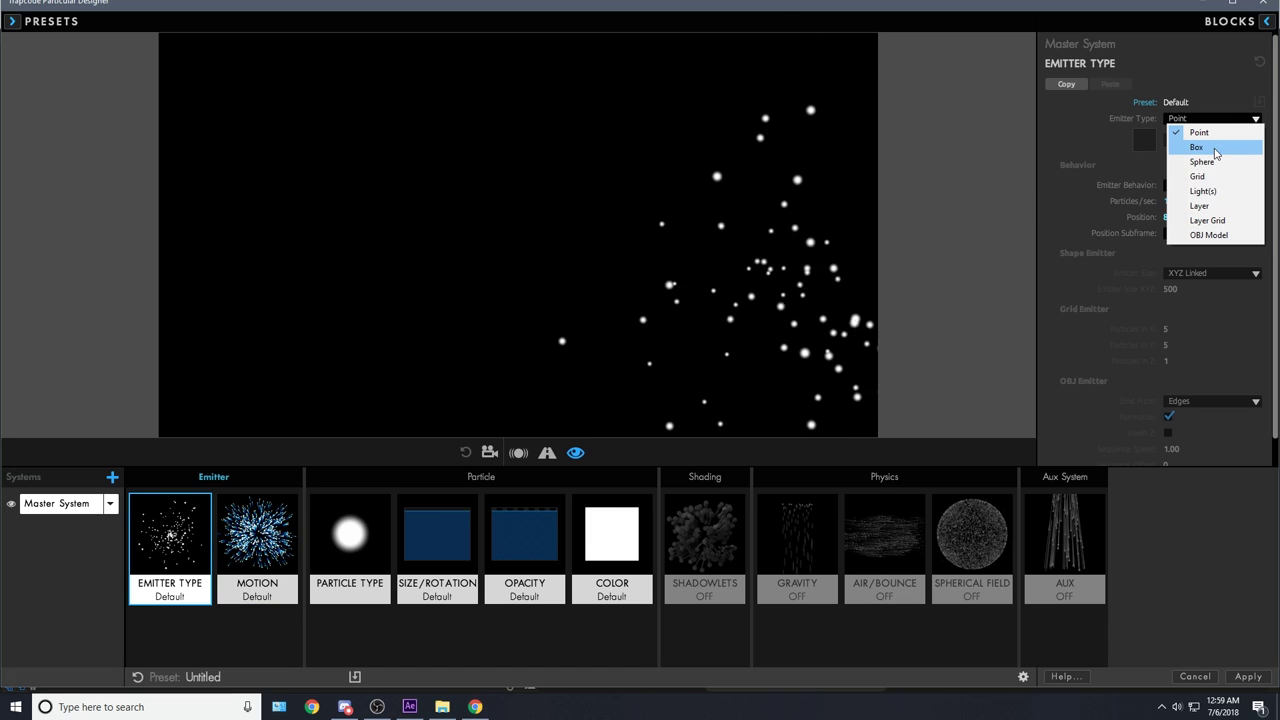
click(1190, 140)
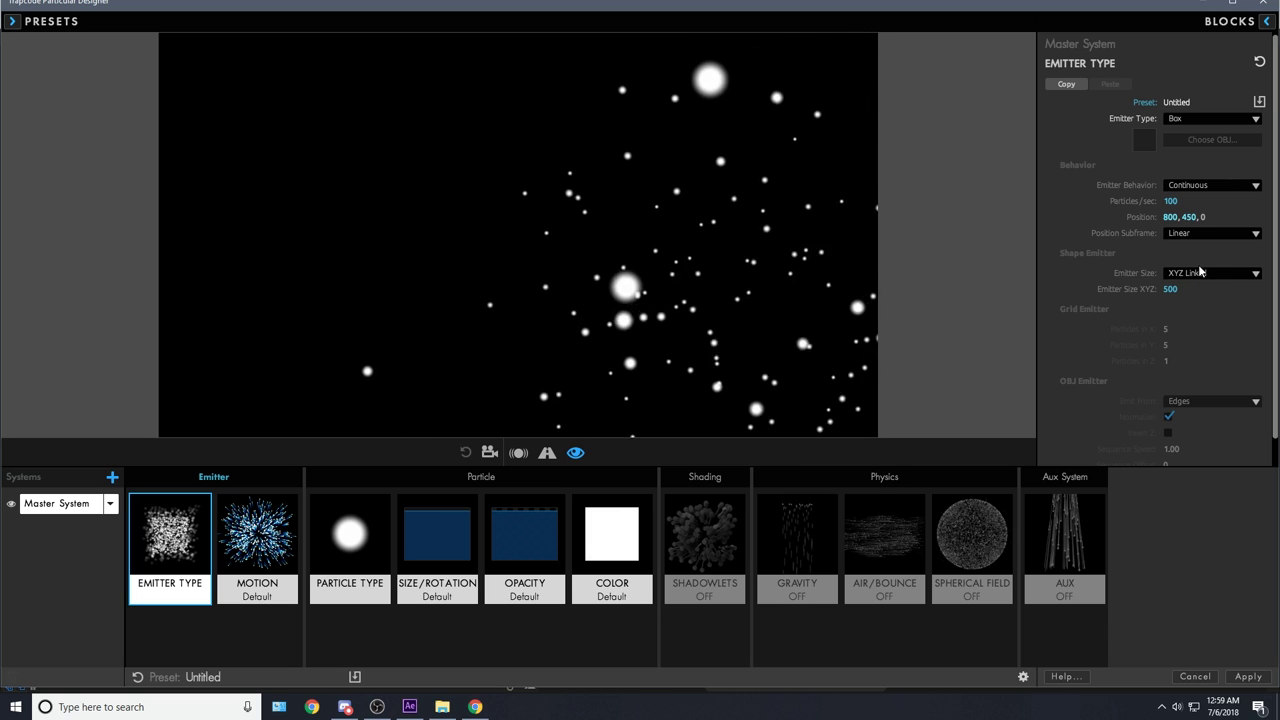
drag(1170, 289, 1100, 289)
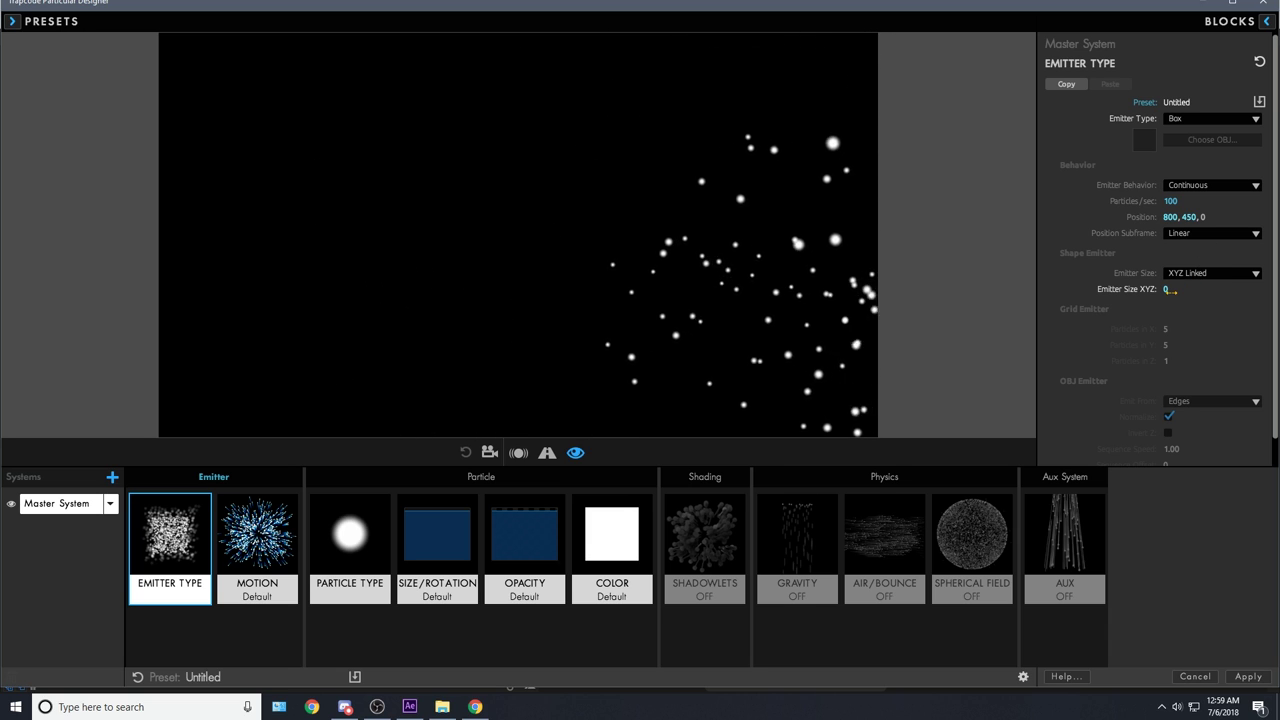
Step: Move the emitter to 357, 508, 0, raise Particles/sec to 199 and set Emitter Size XYZ to 1683
drag(1187, 217, 1000, 217)
drag(821, 432, 596, 393)
drag(1168, 201, 1226, 201)
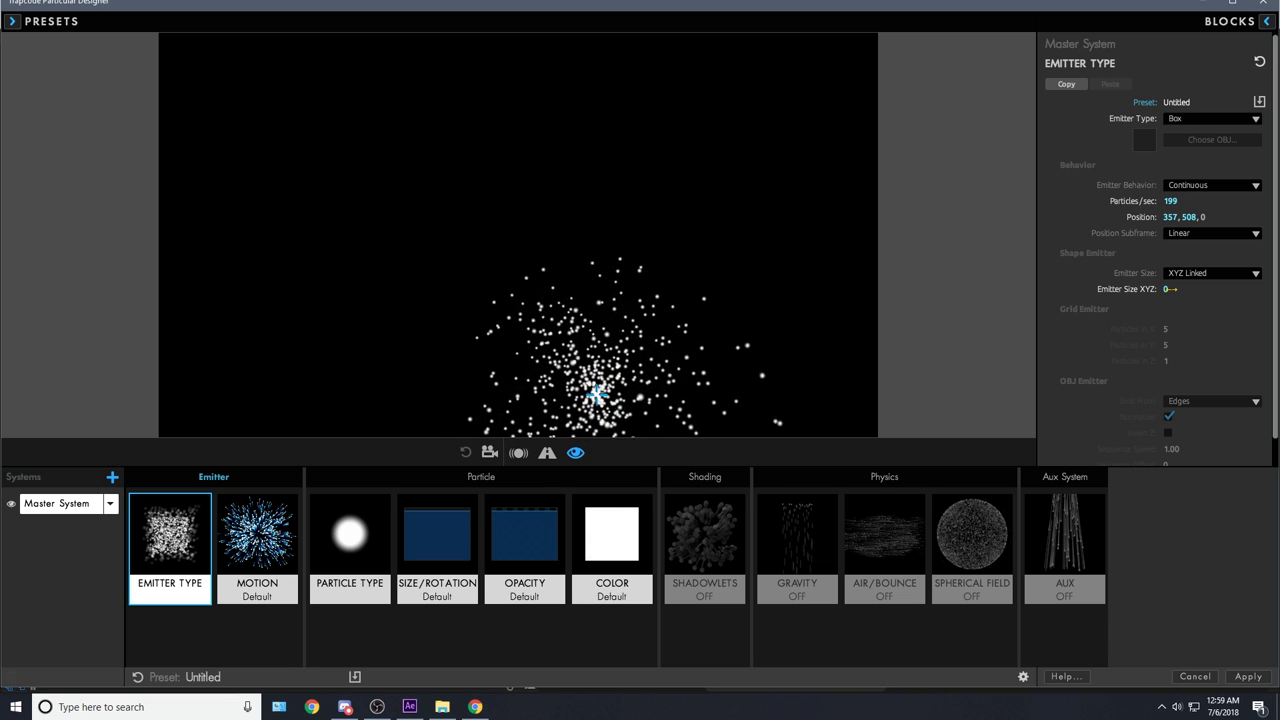
drag(1170, 289, 1279, 289)
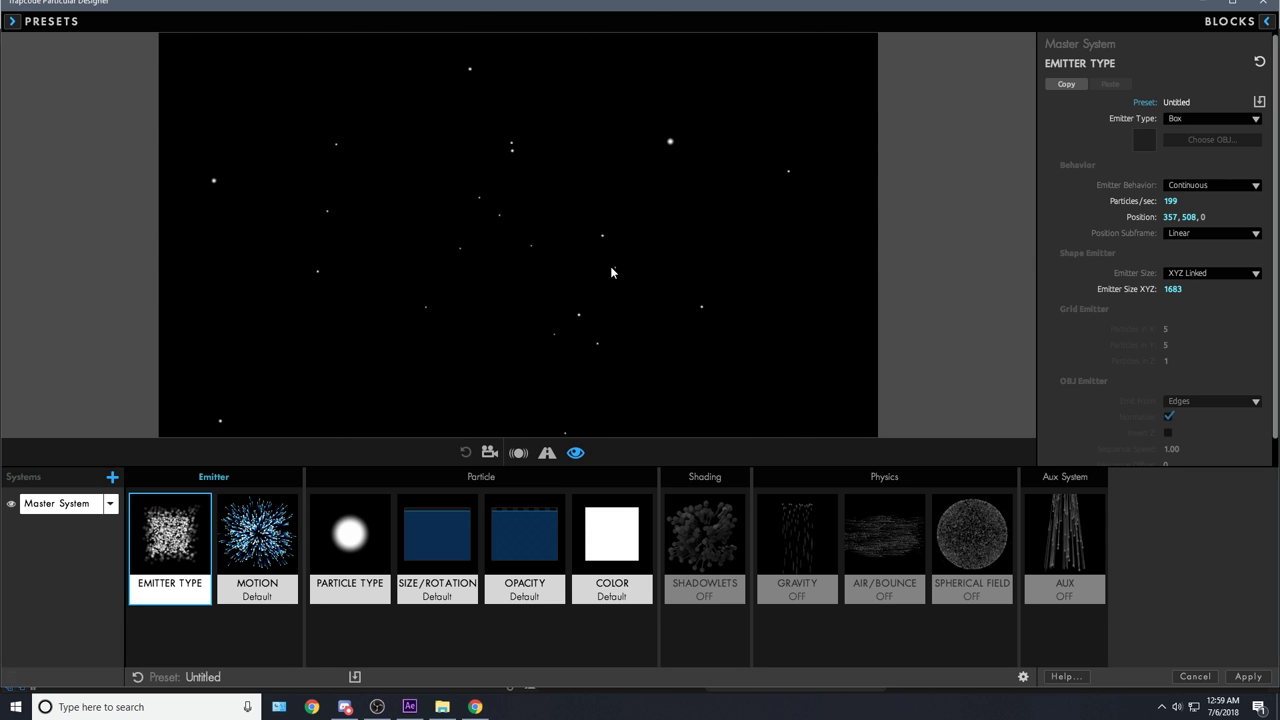
Step: Apply the Bell Curve preset to the particles' Size/Rotation
click(350, 535)
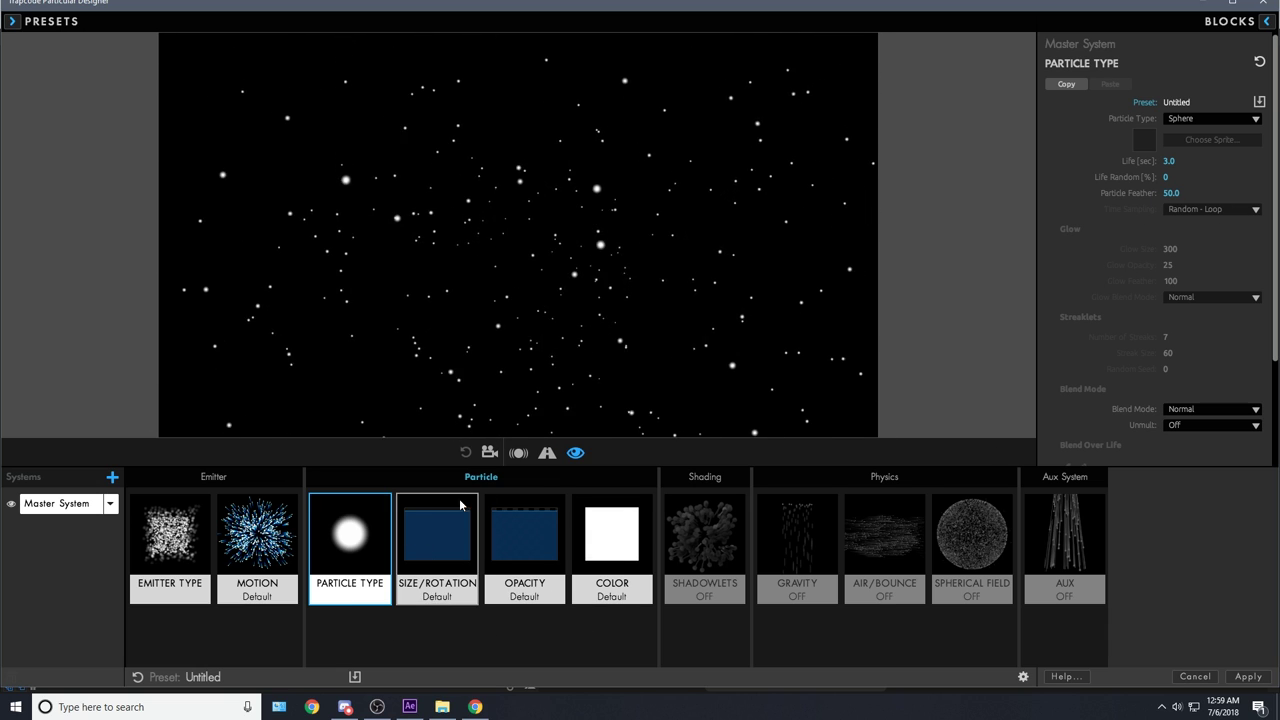
click(524, 556)
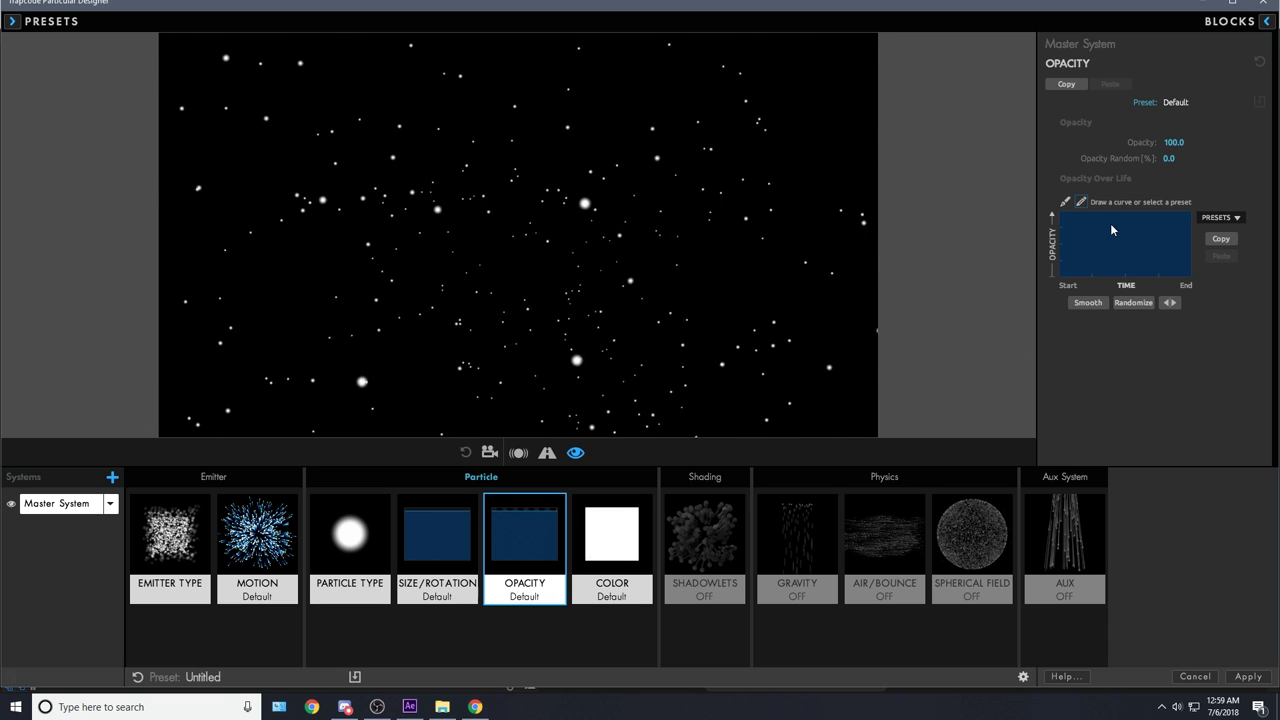
double_click(534, 506)
scroll(906, 128, up, 4)
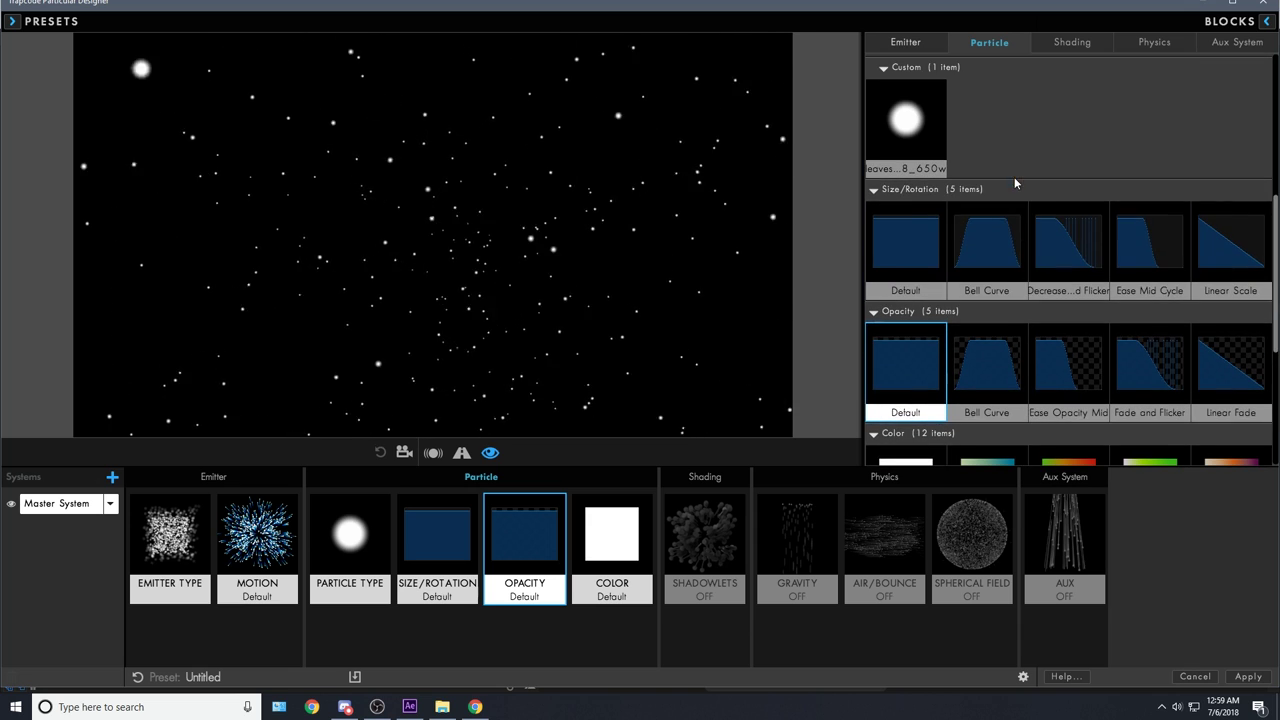
click(987, 240)
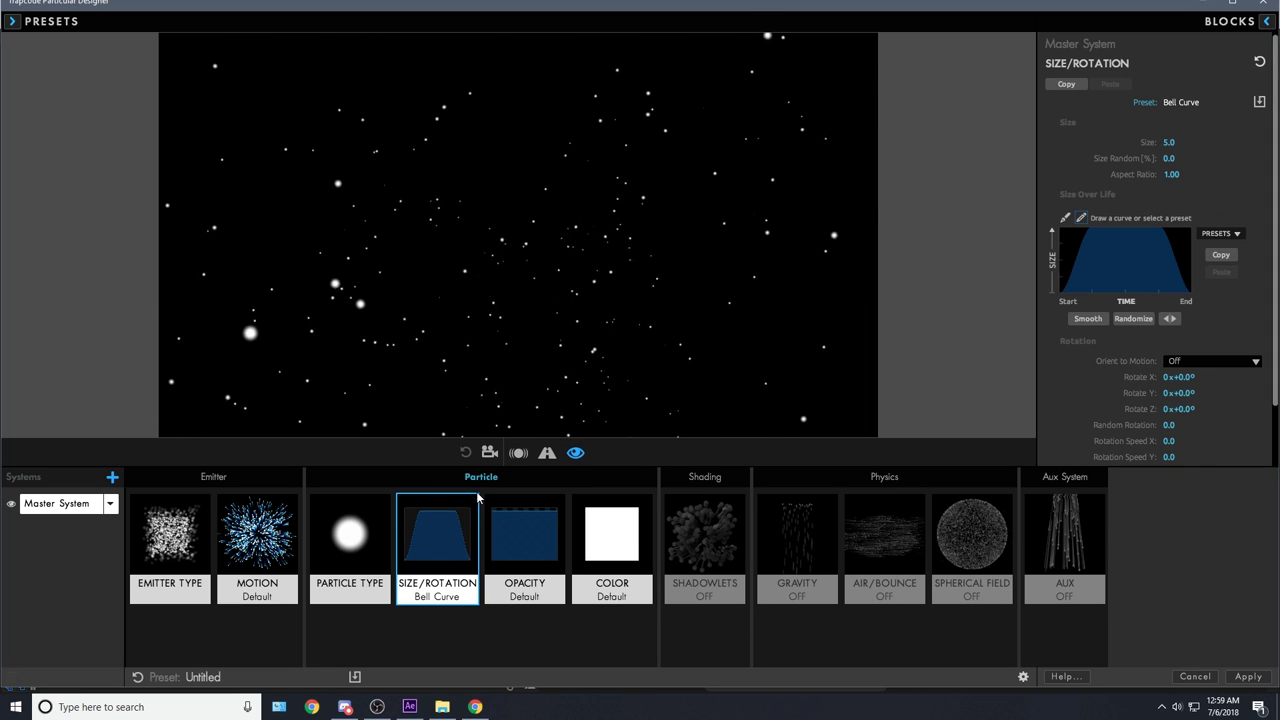
Step: Look through the particle blocks library, including the sprite categories and size presets
click(1243, 21)
scroll(1129, 308, down, 3)
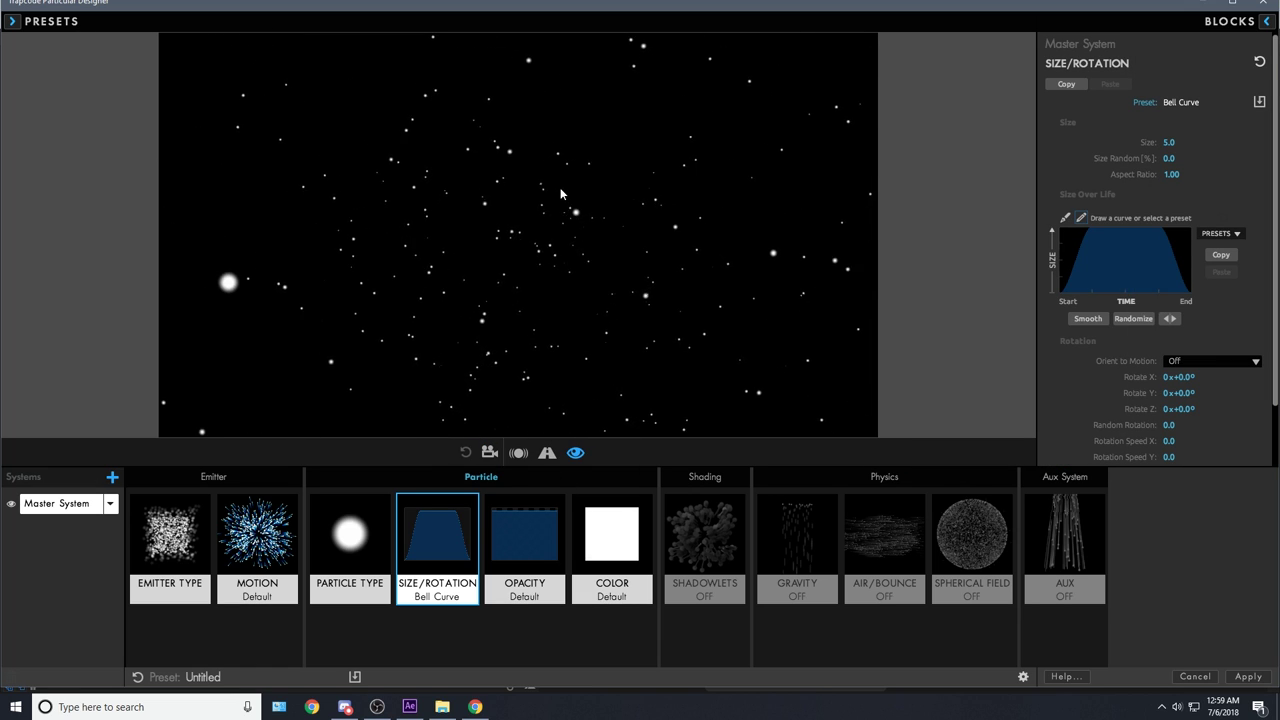
click(1267, 22)
click(1266, 21)
scroll(1158, 219, up, 3)
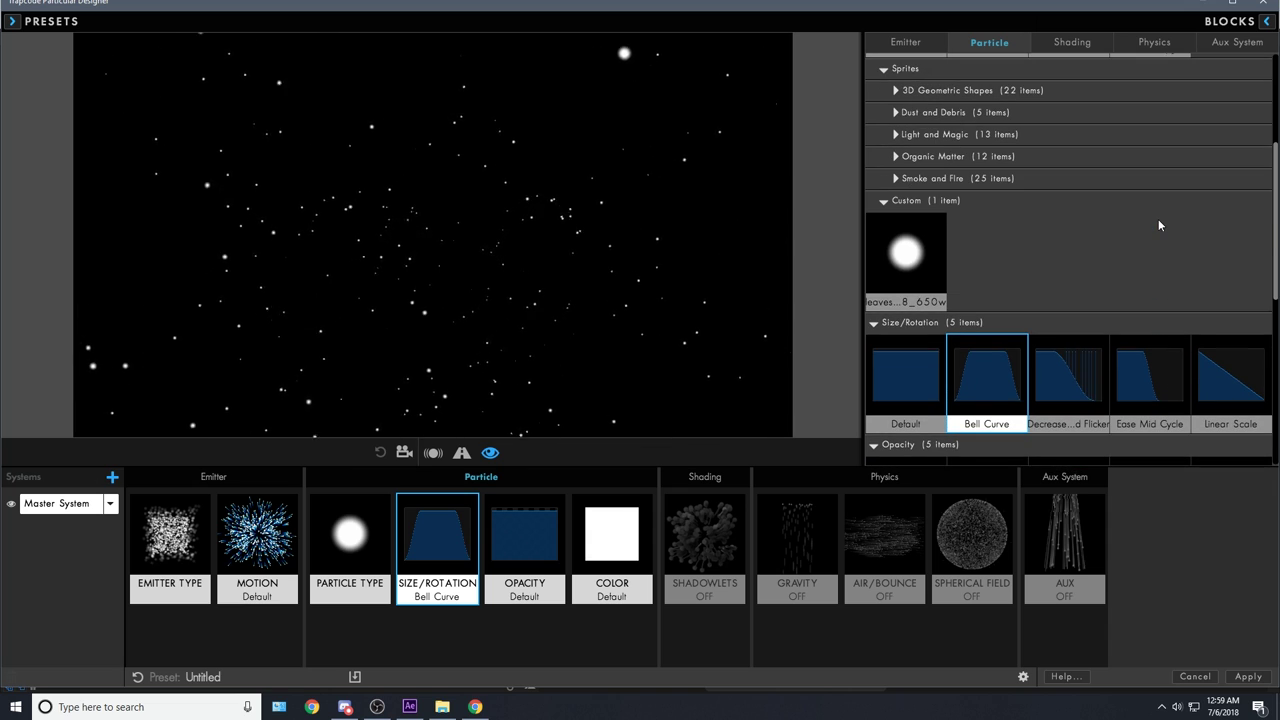
scroll(1150, 228, down, 2)
scroll(1144, 236, down, 2)
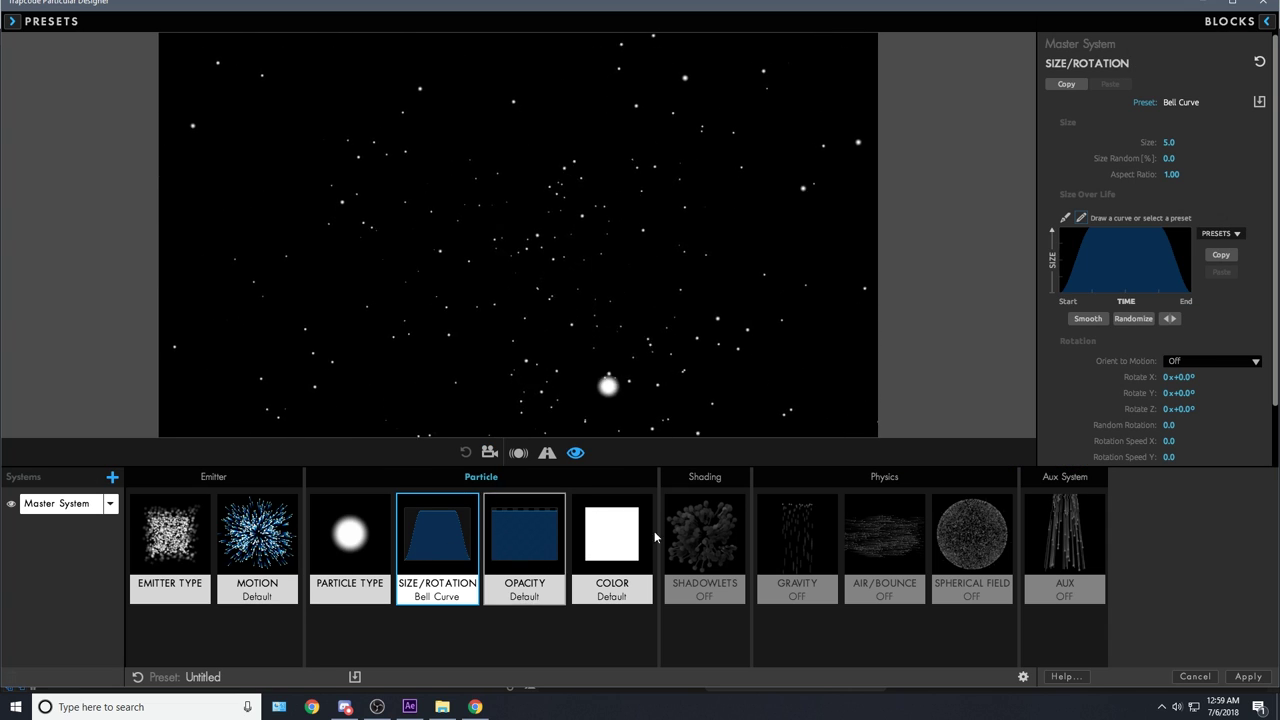
Step: Set the emitter's motion Velocity to 20
click(257, 540)
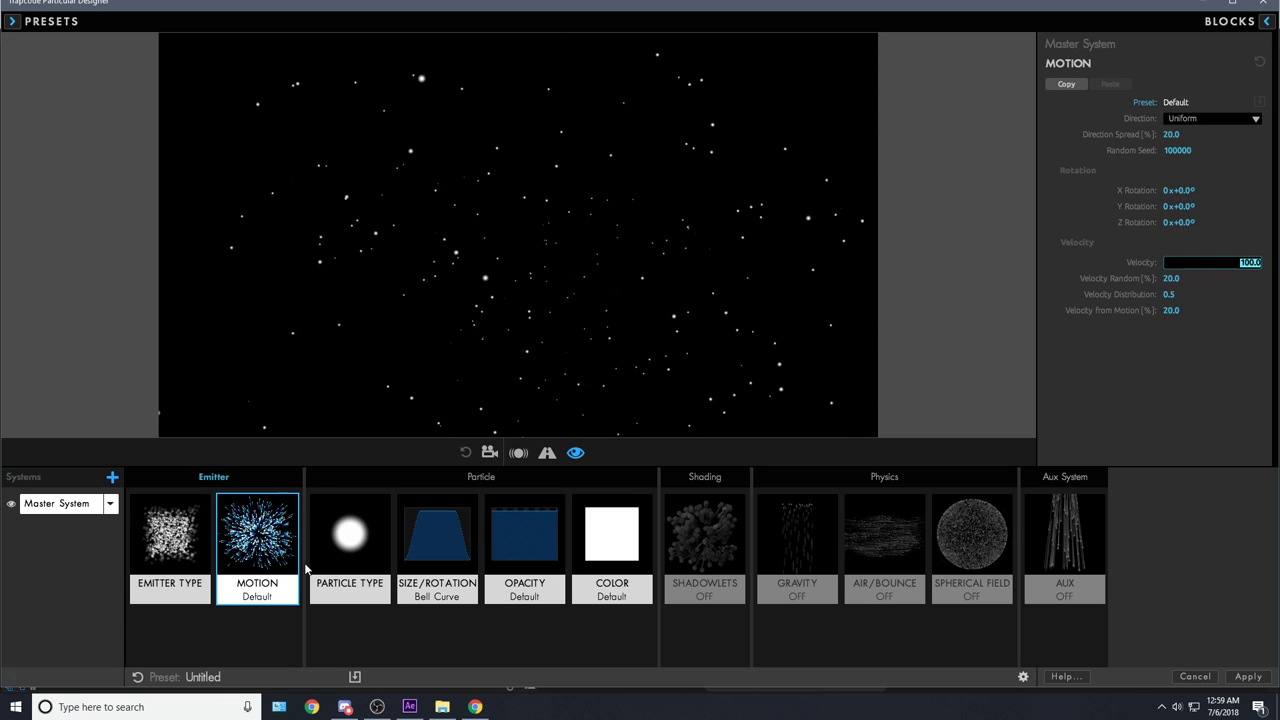
text(20)
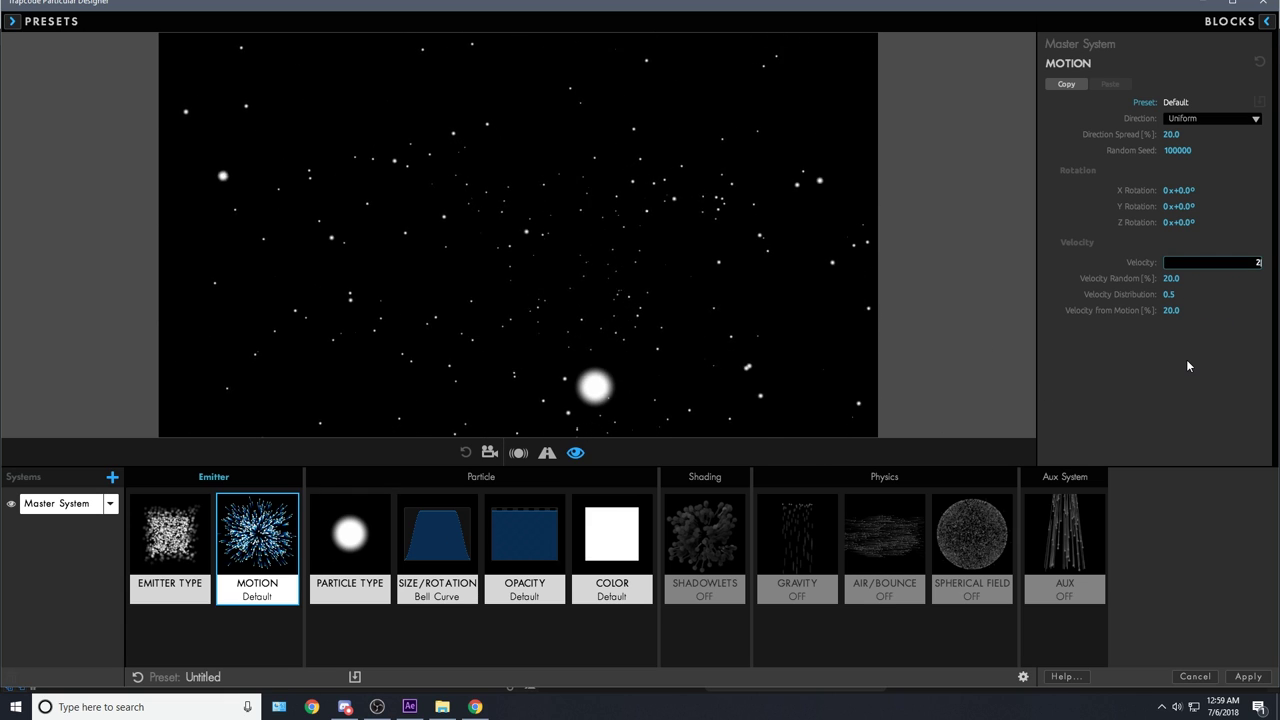
key(Return)
Step: Look through the physics blocks and set the Air/Bounce Wind X to -338
click(258, 558)
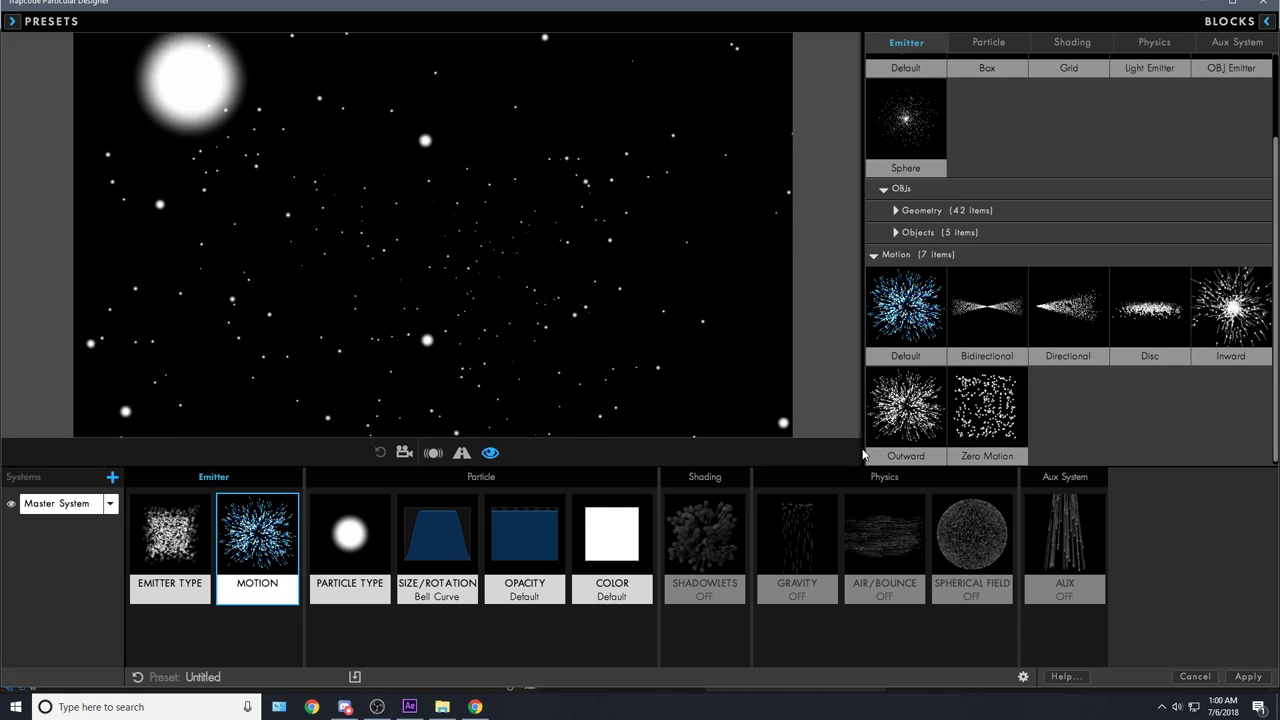
click(809, 479)
click(811, 478)
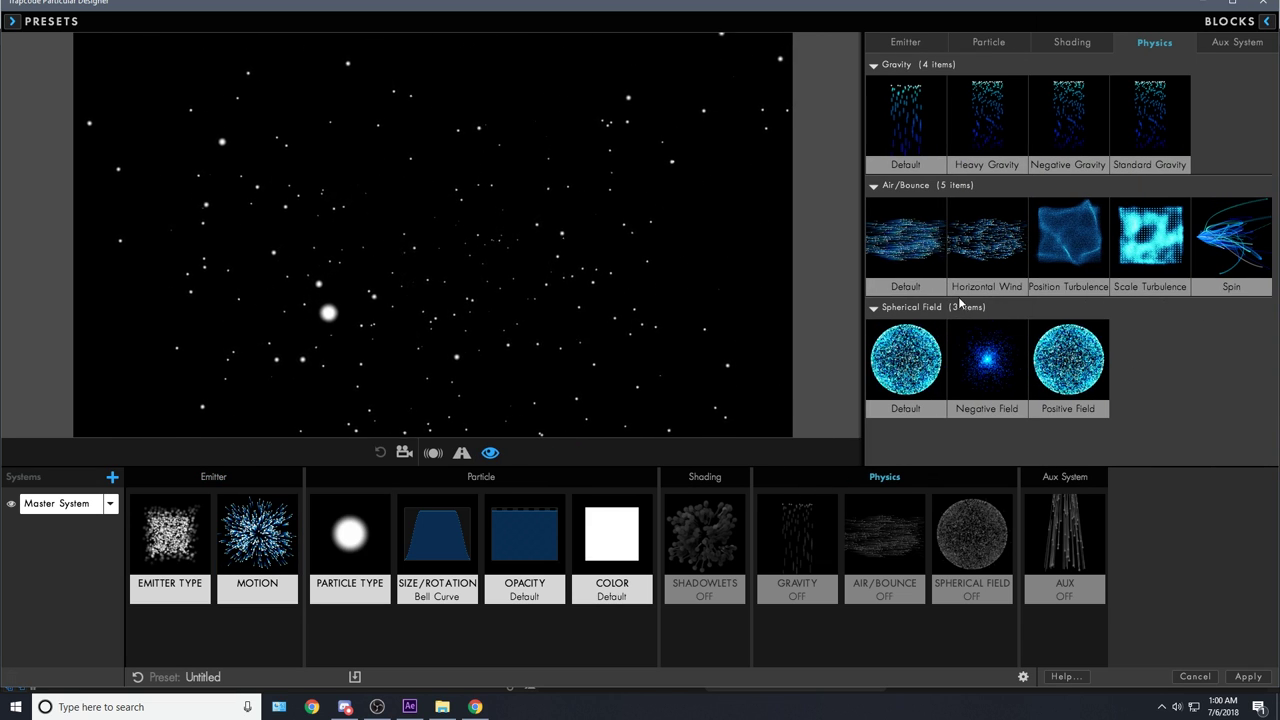
click(896, 229)
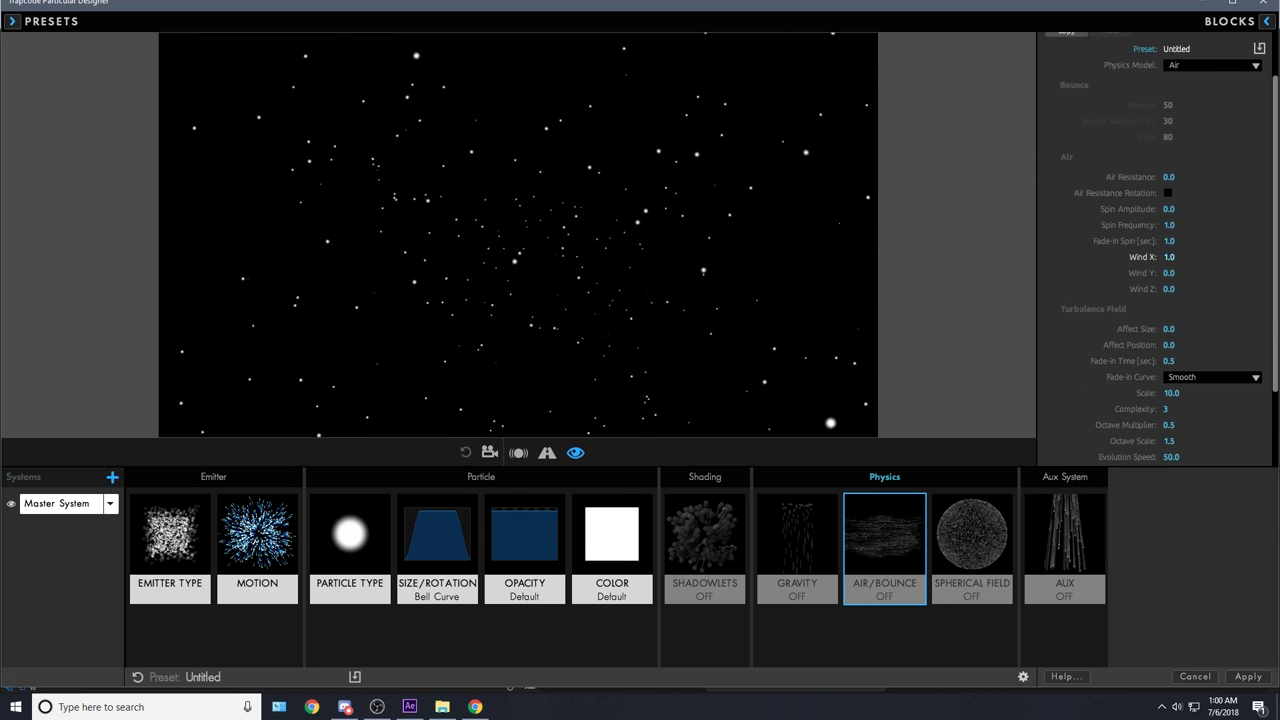
drag(1169, 257, 1091, 257)
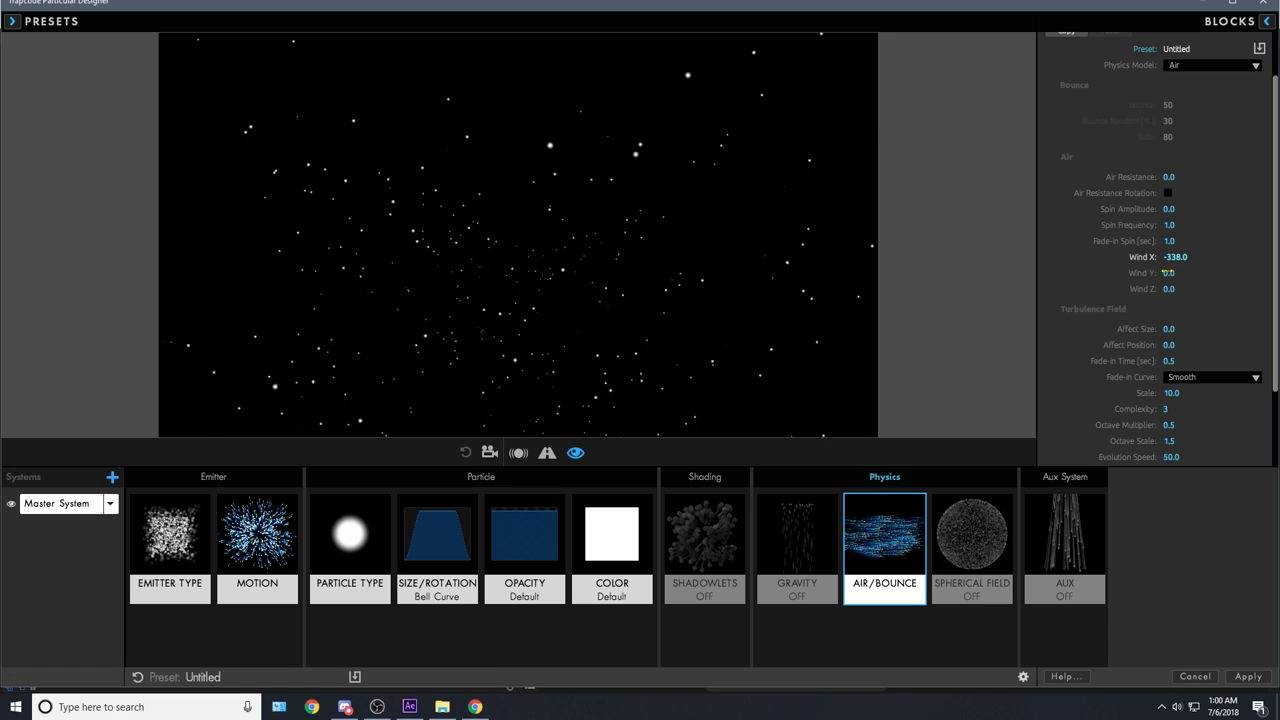
Step: Undo the Air/Bounce Wind X change and try a negative Wind Y on the particles
key(ctrl+z)
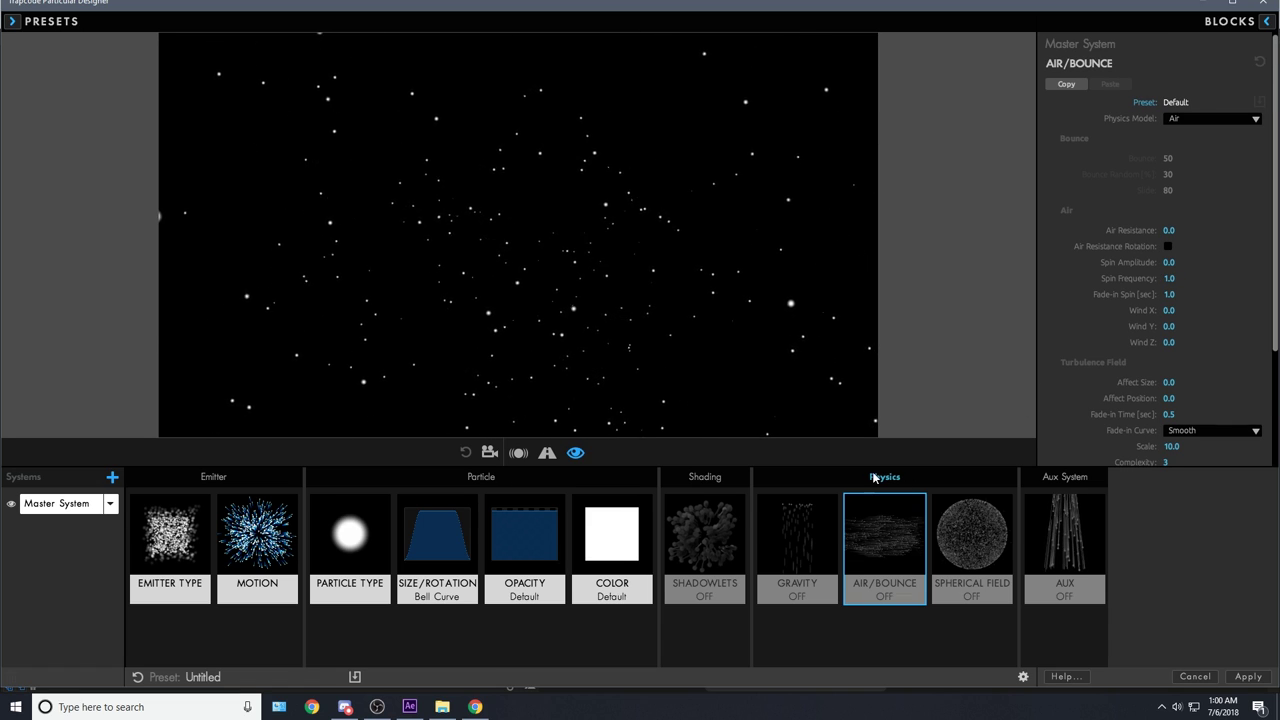
click(873, 477)
click(917, 234)
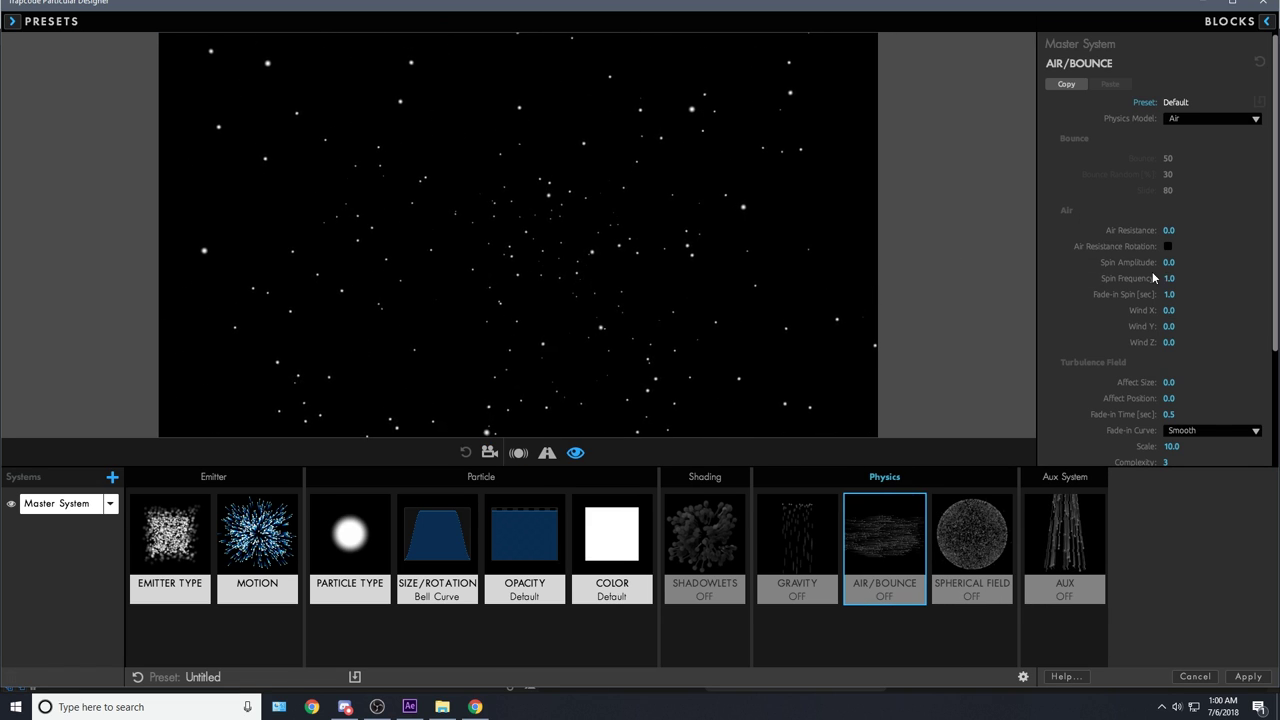
drag(1168, 327, 1070, 327)
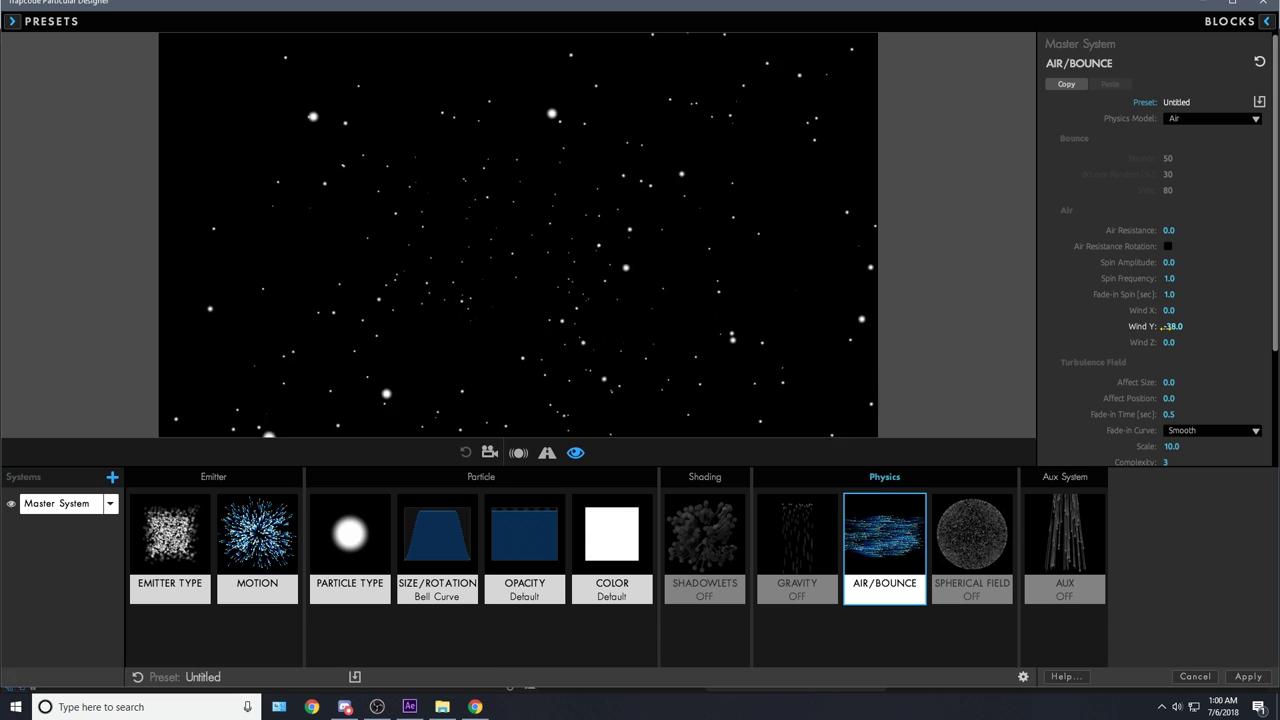
Step: Apply the Position Turbulence preset to Air/Bounce and set the turbulence field's Affect Position to 28
click(1264, 22)
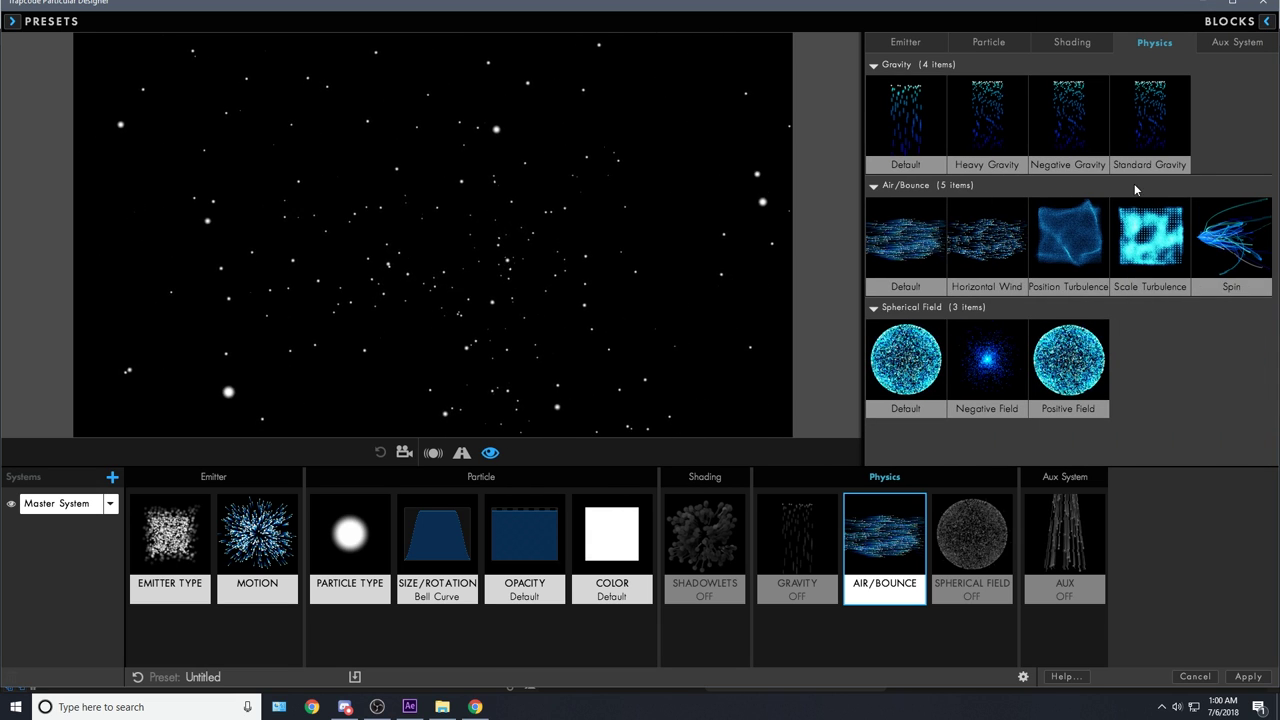
click(1078, 246)
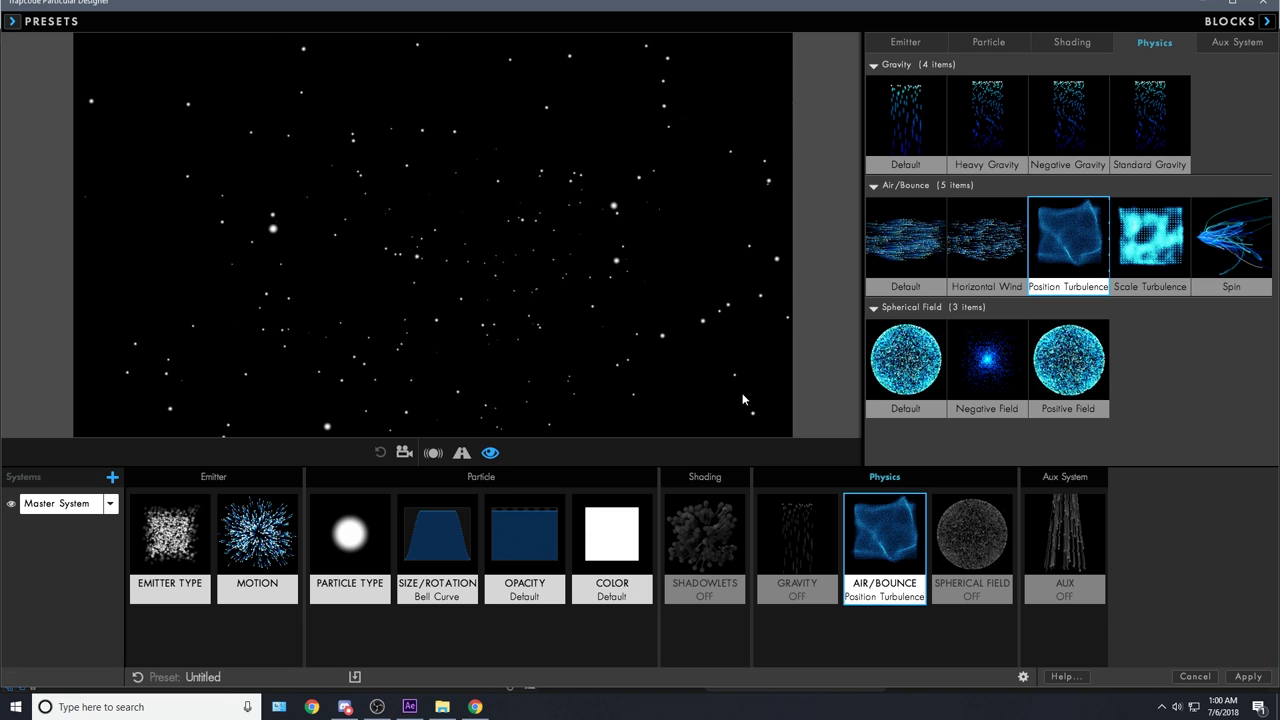
click(1266, 24)
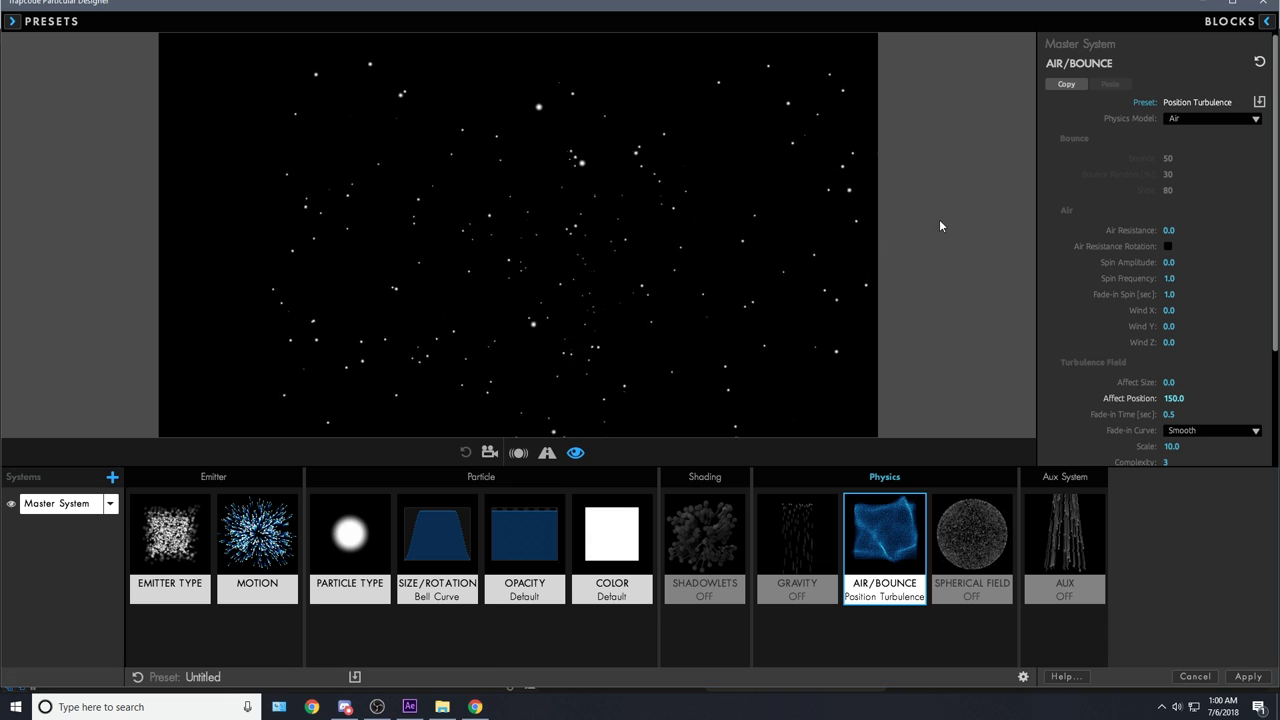
scroll(1213, 227, down, 4)
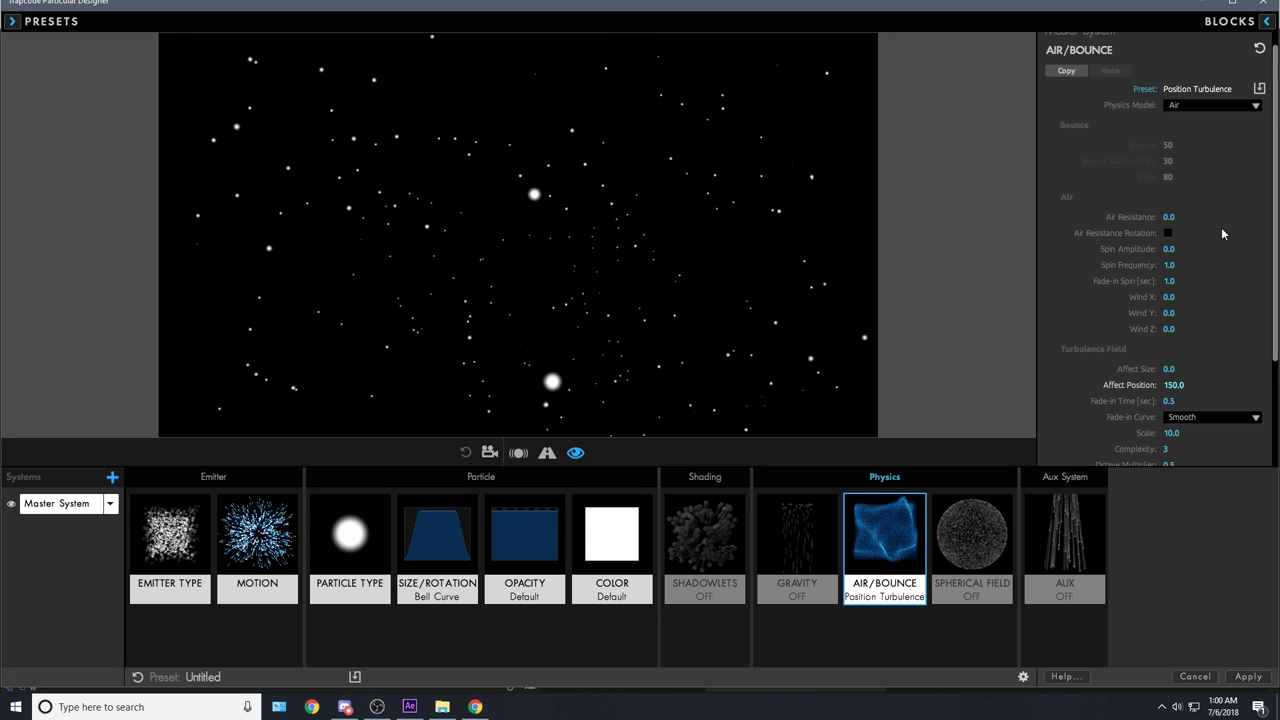
scroll(1223, 303, down, 1)
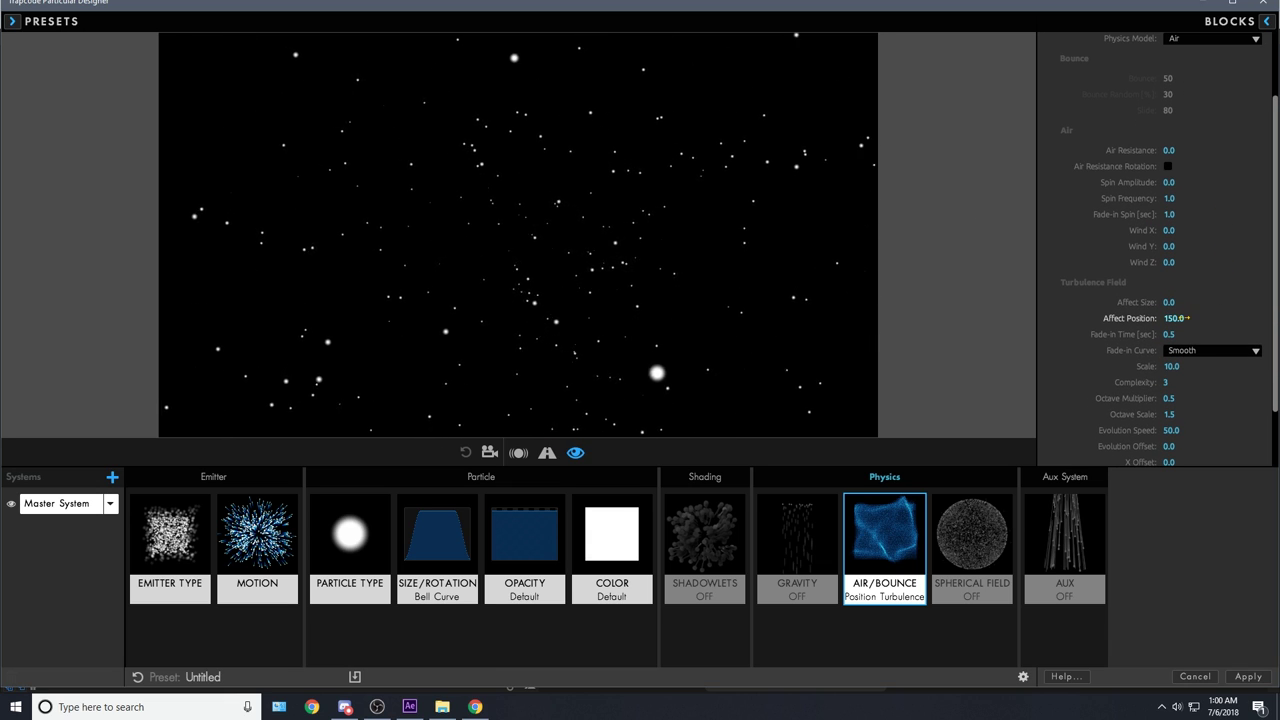
drag(1176, 319, 1141, 319)
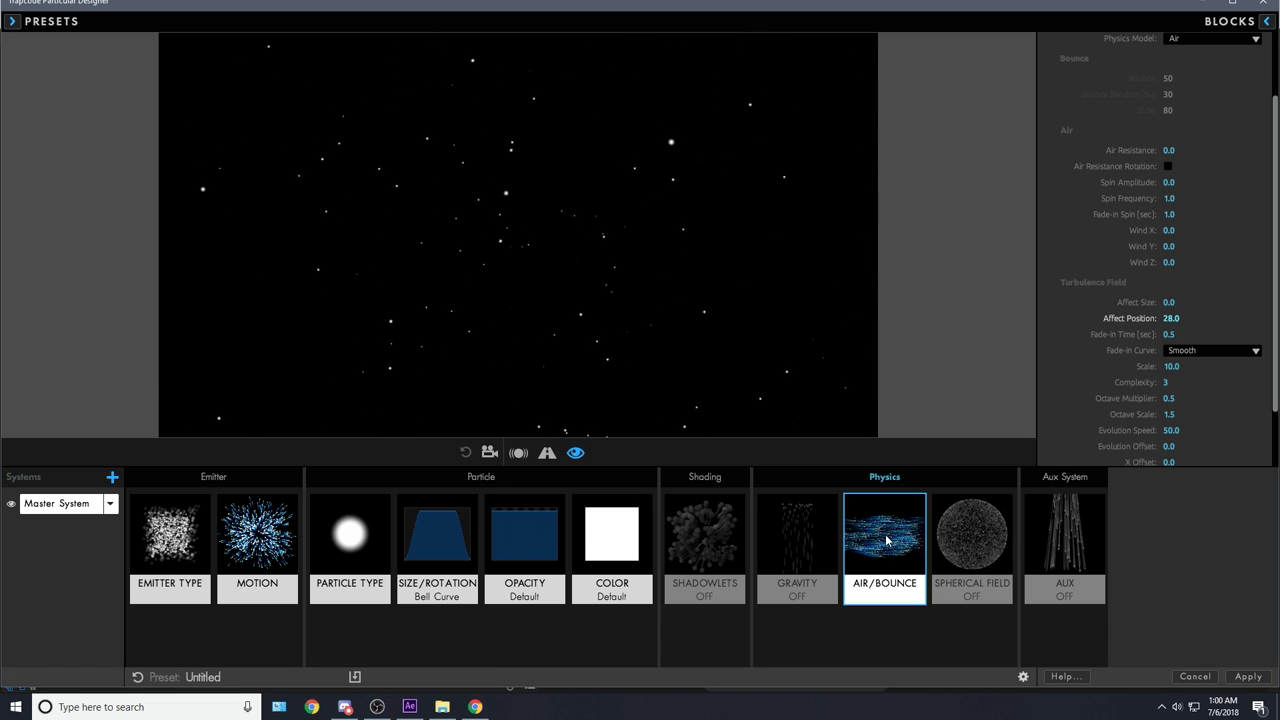
Step: Change the Particle Type to Cloudlet and apply the designed particle system to the solid
click(1267, 21)
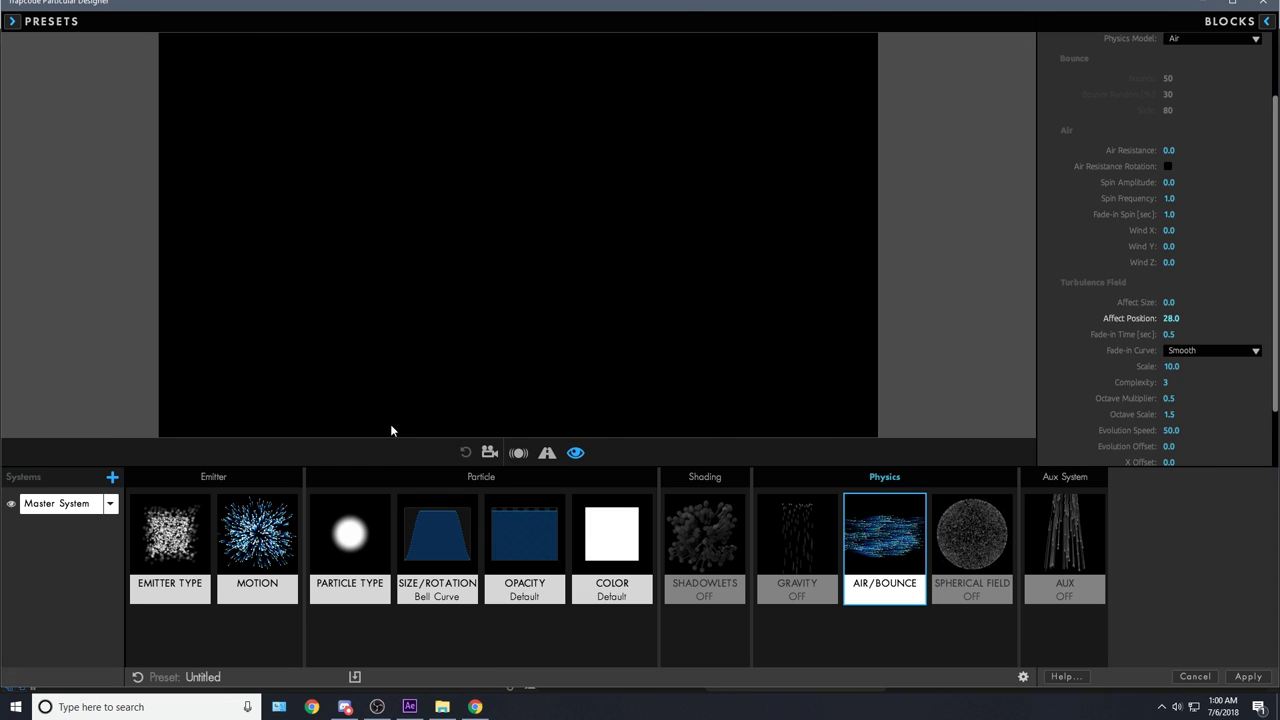
click(363, 545)
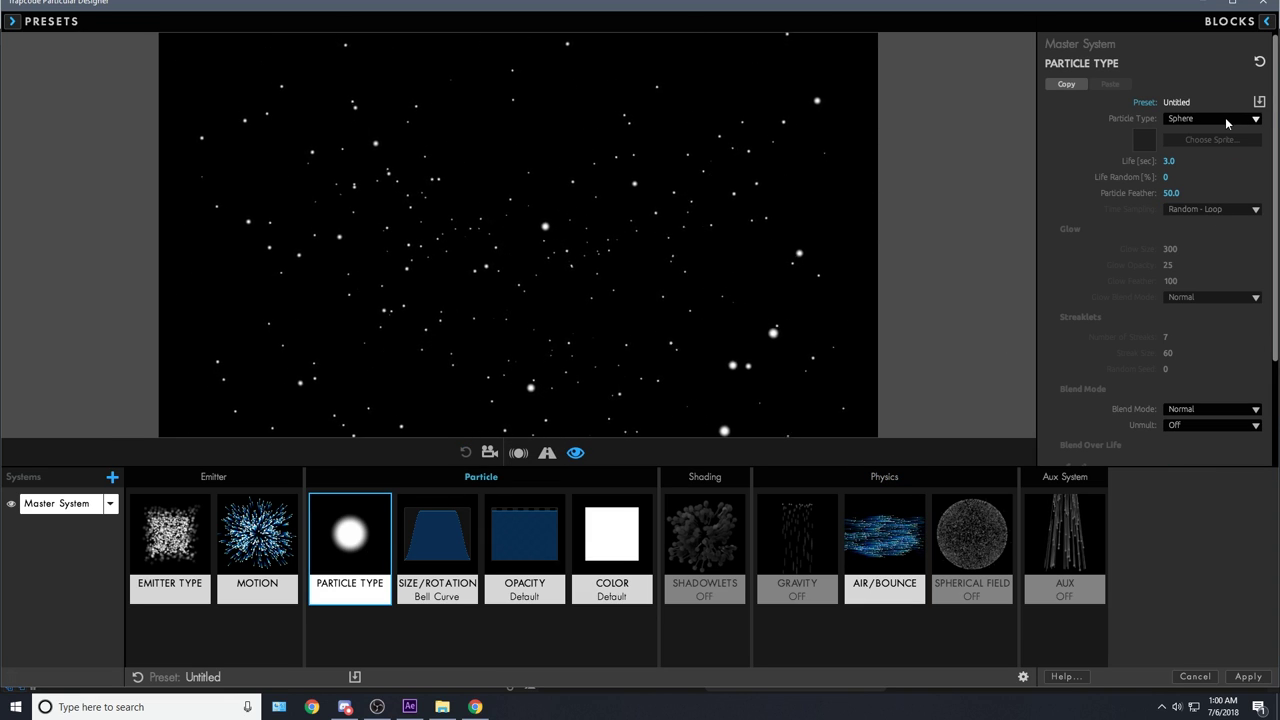
click(1180, 119)
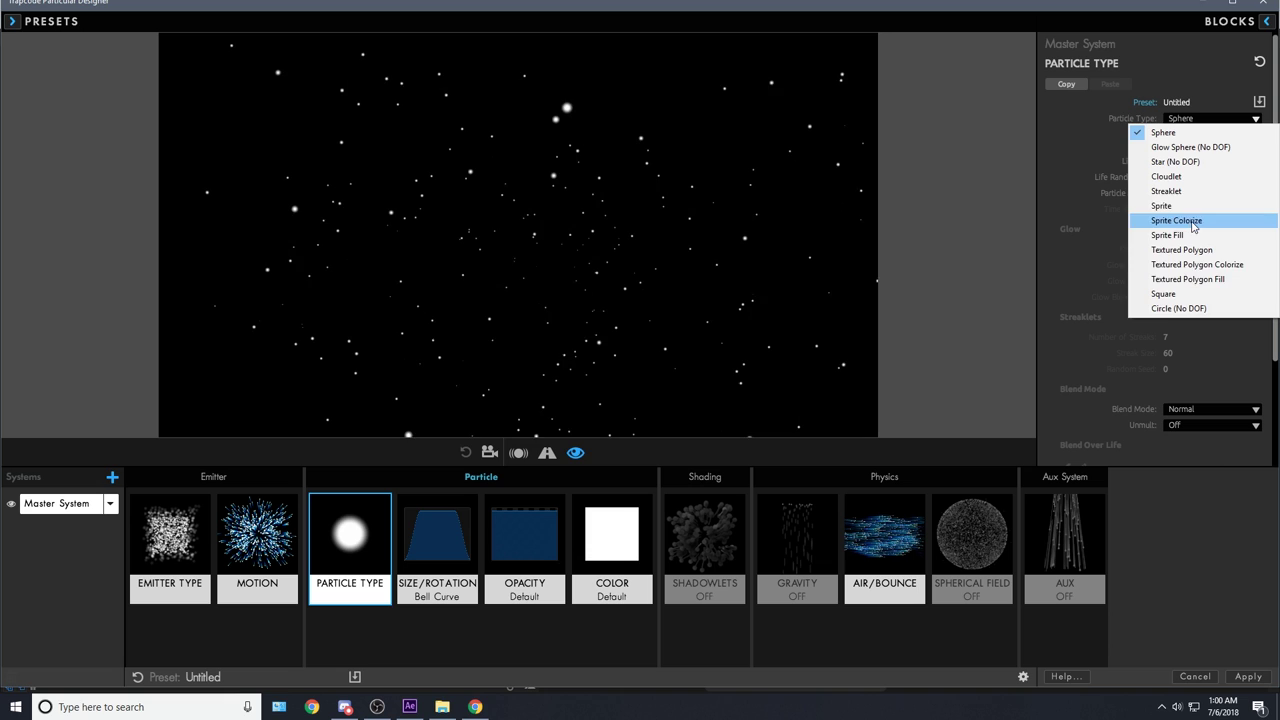
click(1195, 176)
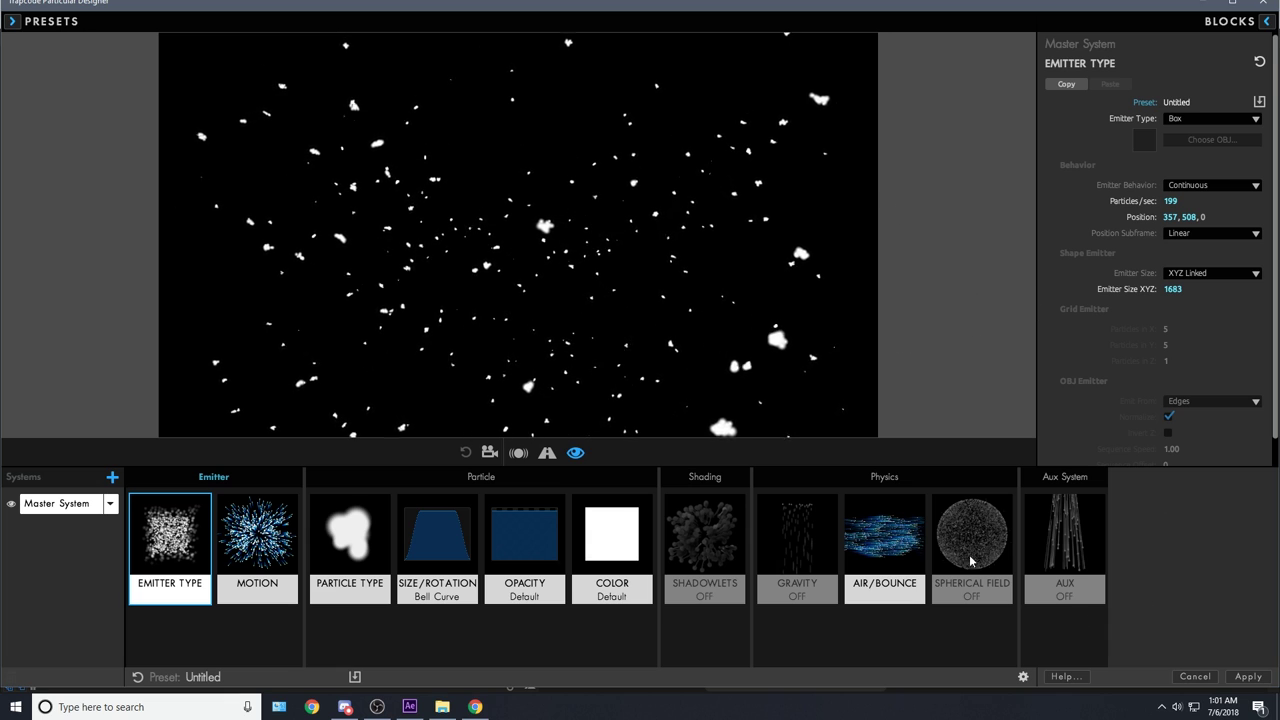
click(1249, 677)
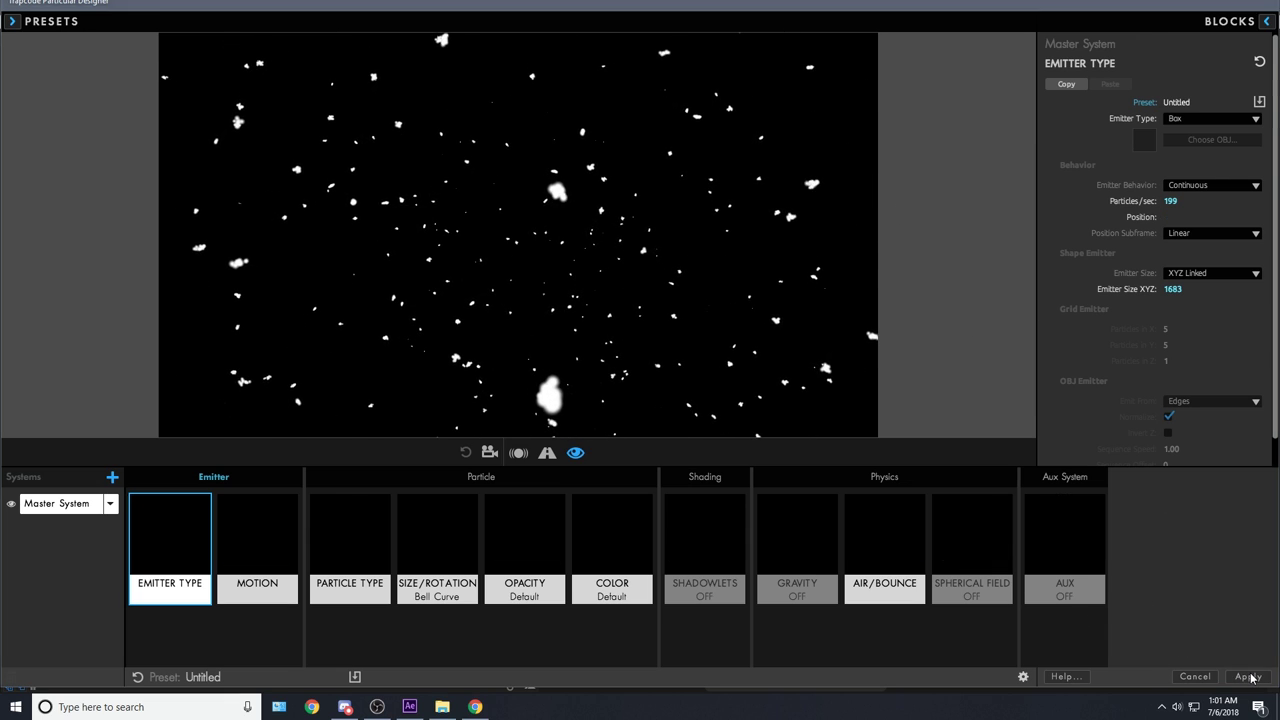
Step: Set the Particular master emitter's Position on Black Solid 1 to 958, 508, 461
drag(737, 445, 673, 467)
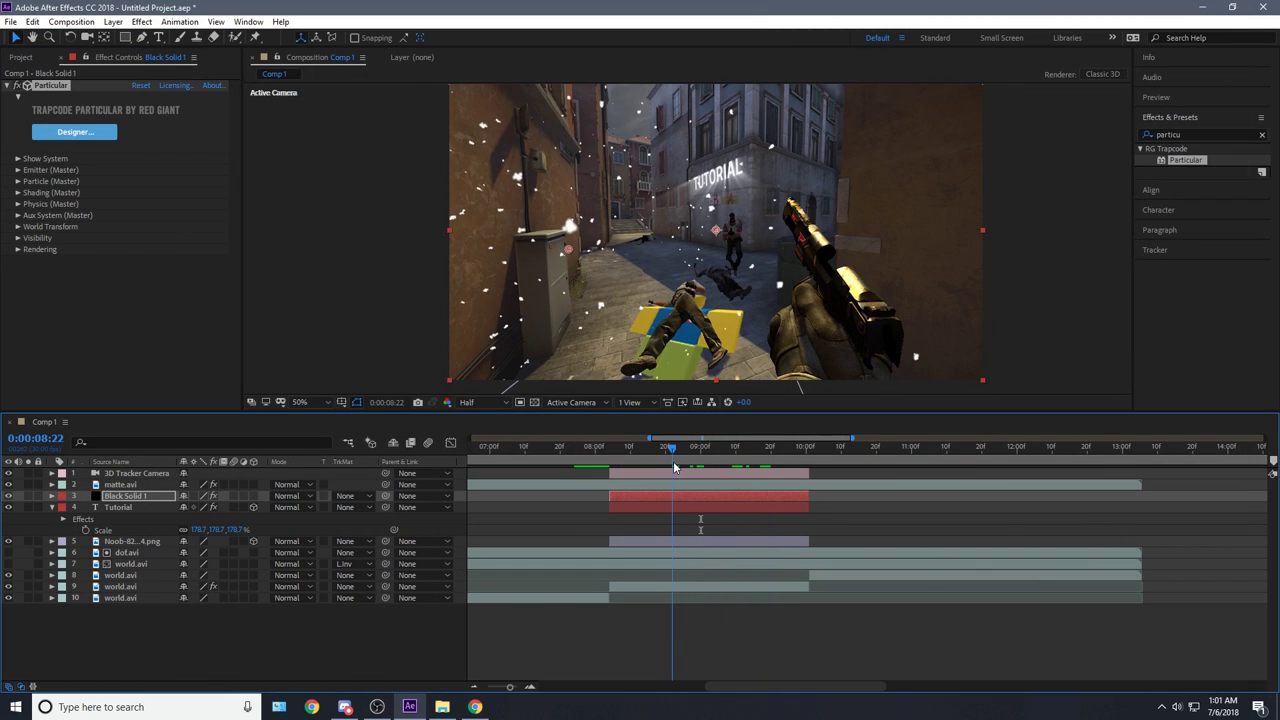
mouse_move(673, 452)
mouse_down()
mouse_move(660, 456)
mouse_move(679, 455)
mouse_up()
click(17, 170)
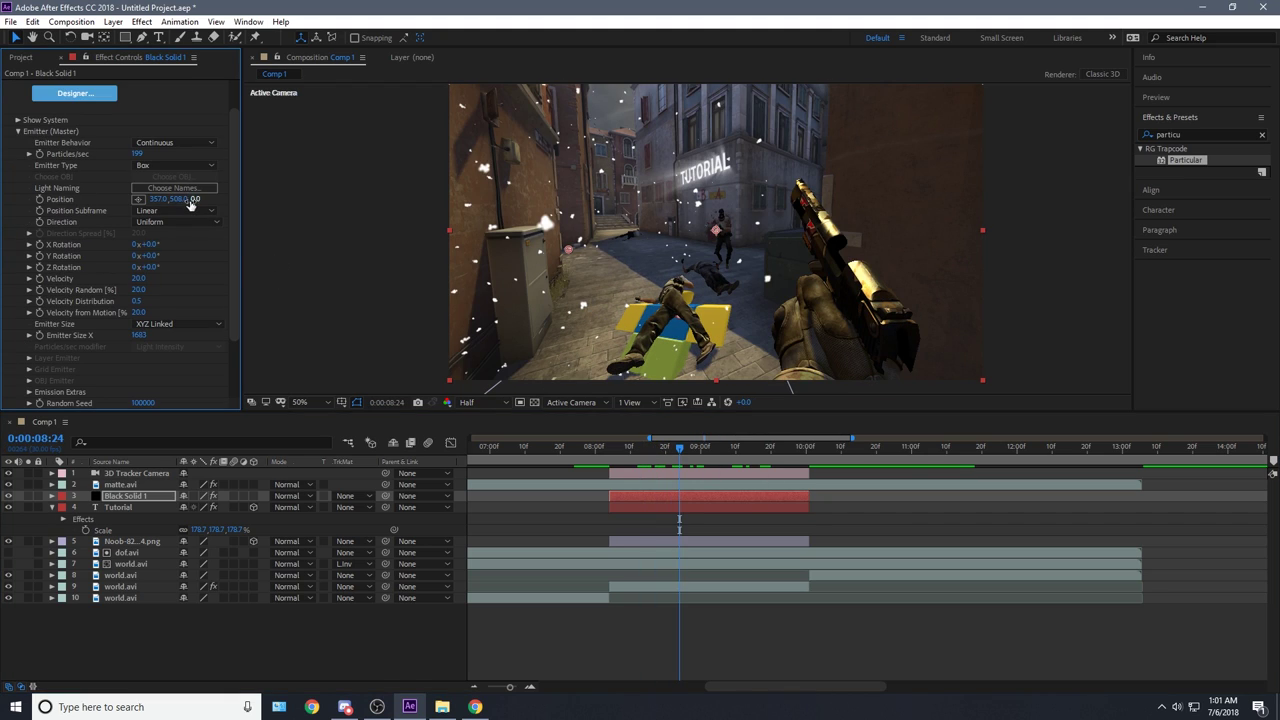
drag(176, 199, 156, 199)
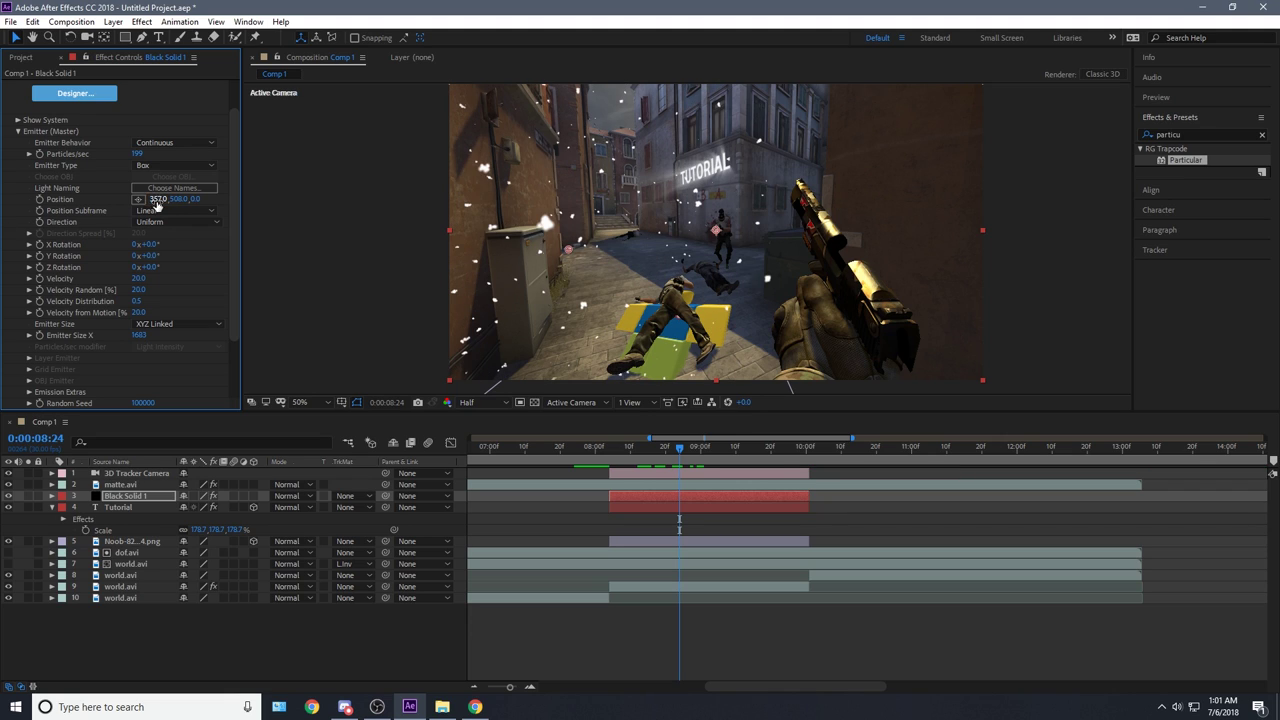
drag(523, 227, 573, 220)
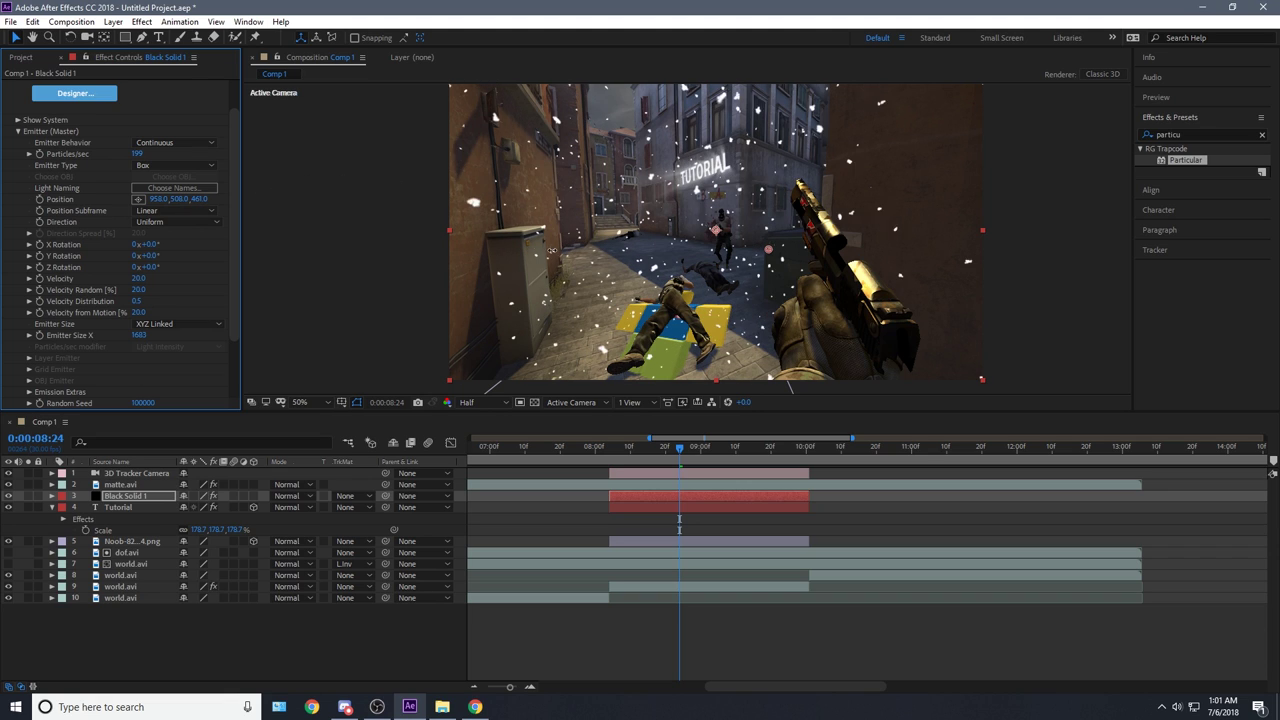
Step: Preview the repositioned particles in the shot, playing from 0:00:07:15
click(741, 520)
drag(595, 459, 544, 478)
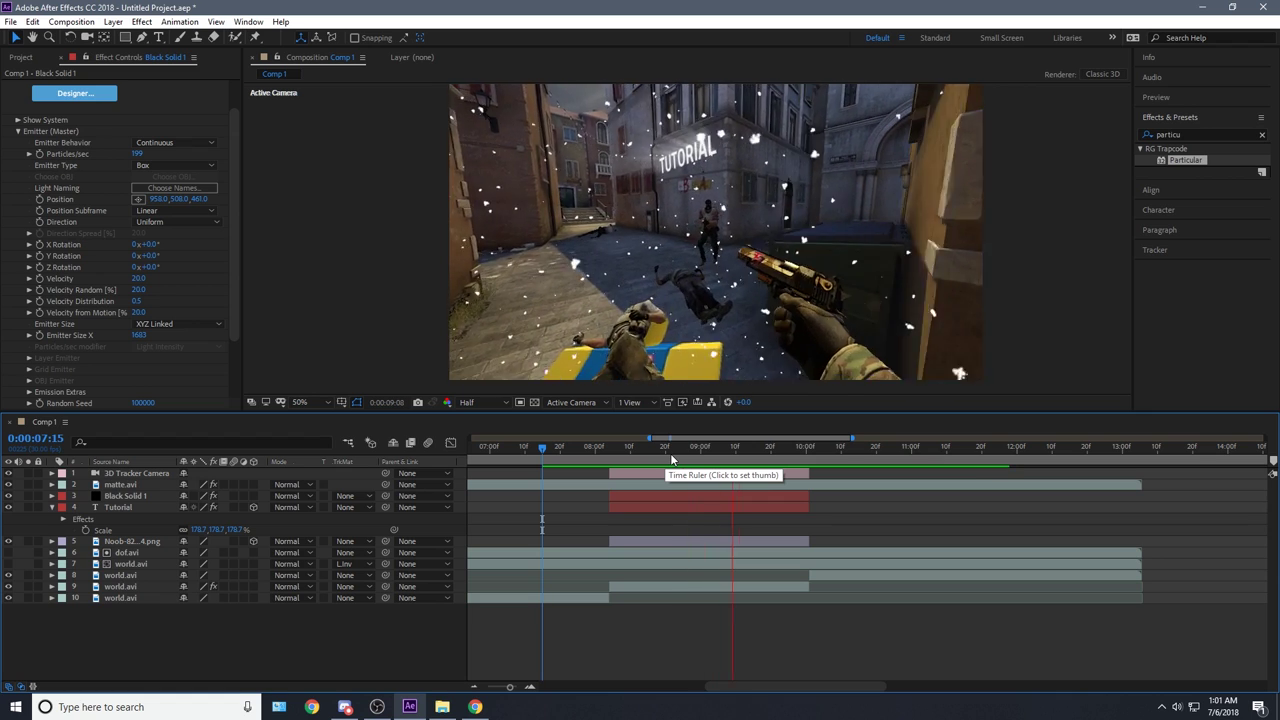
drag(672, 456, 698, 467)
Step: Find the S_Glow effect and add it to the Black Solid 1 particle layer
click(1250, 134)
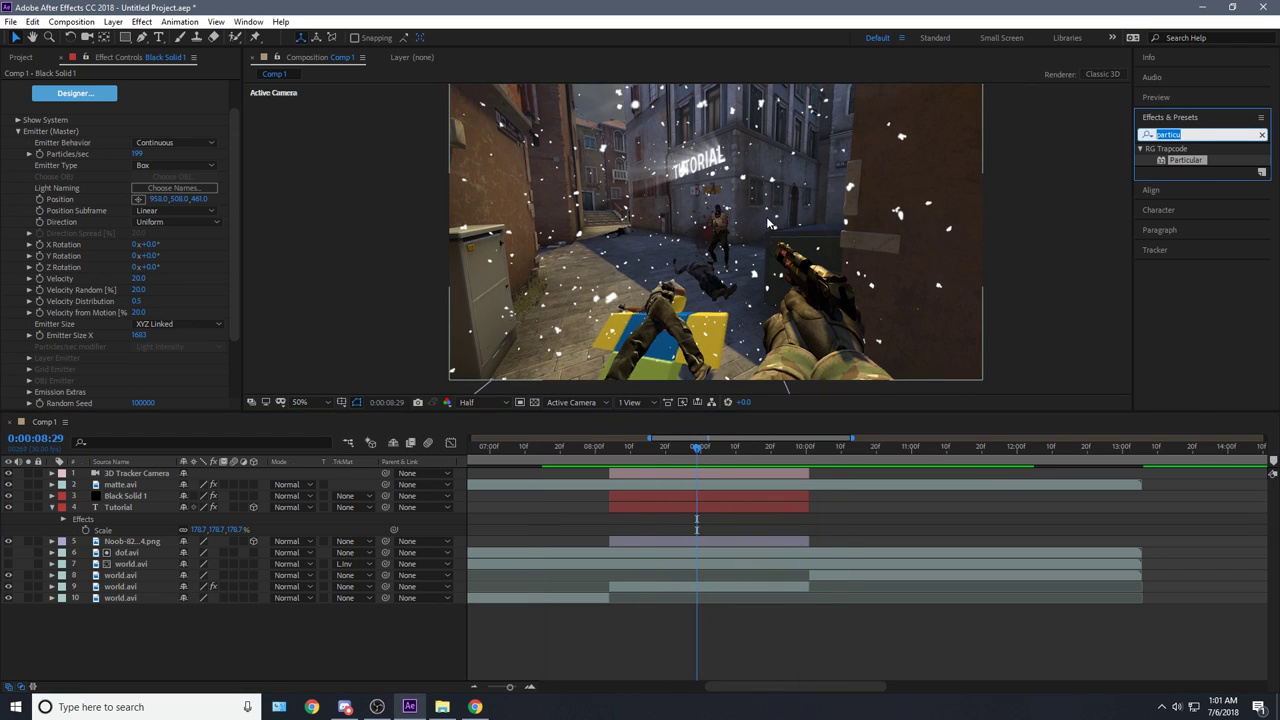
text(s_gh)
key(BackSpace)
text(low)
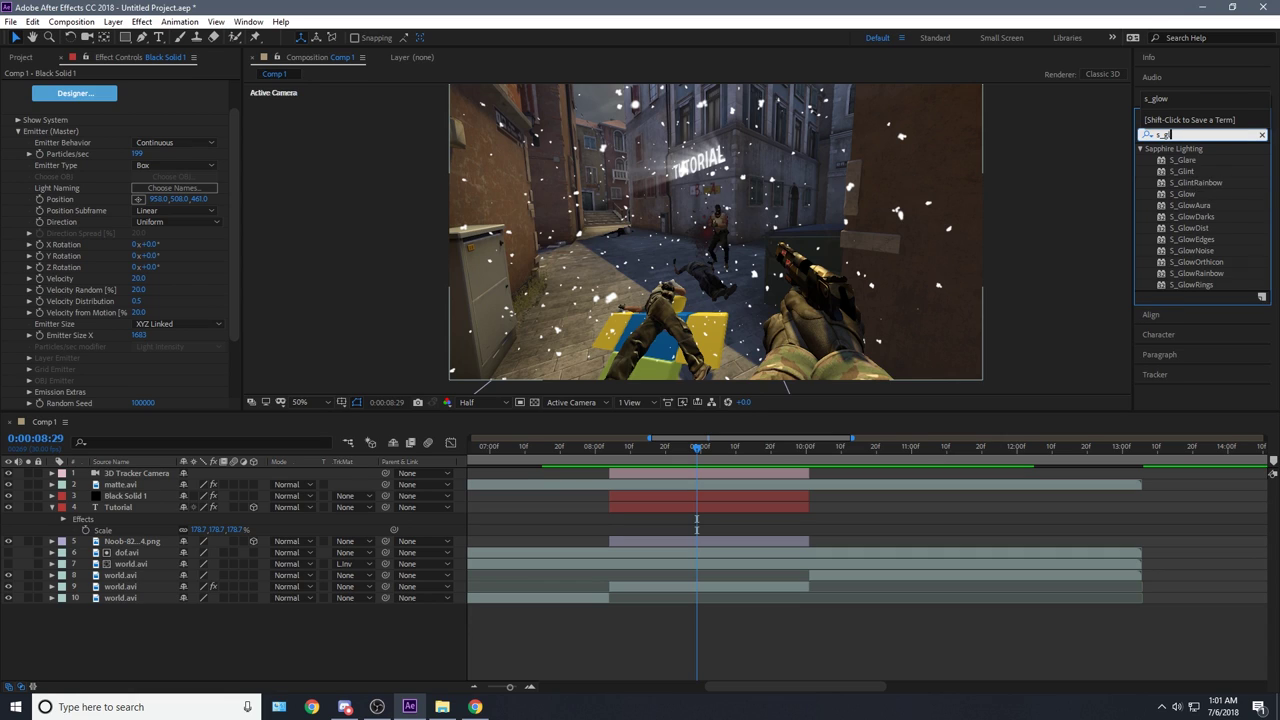
click(1181, 163)
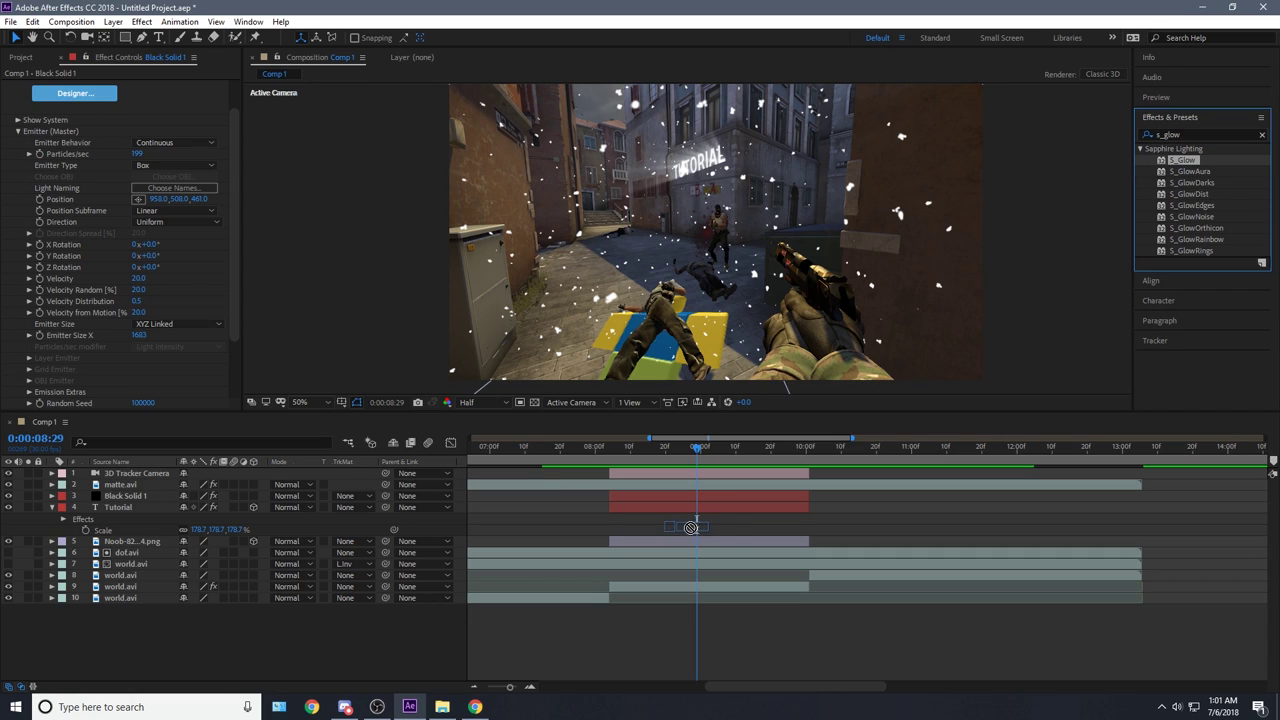
drag(691, 527, 731, 493)
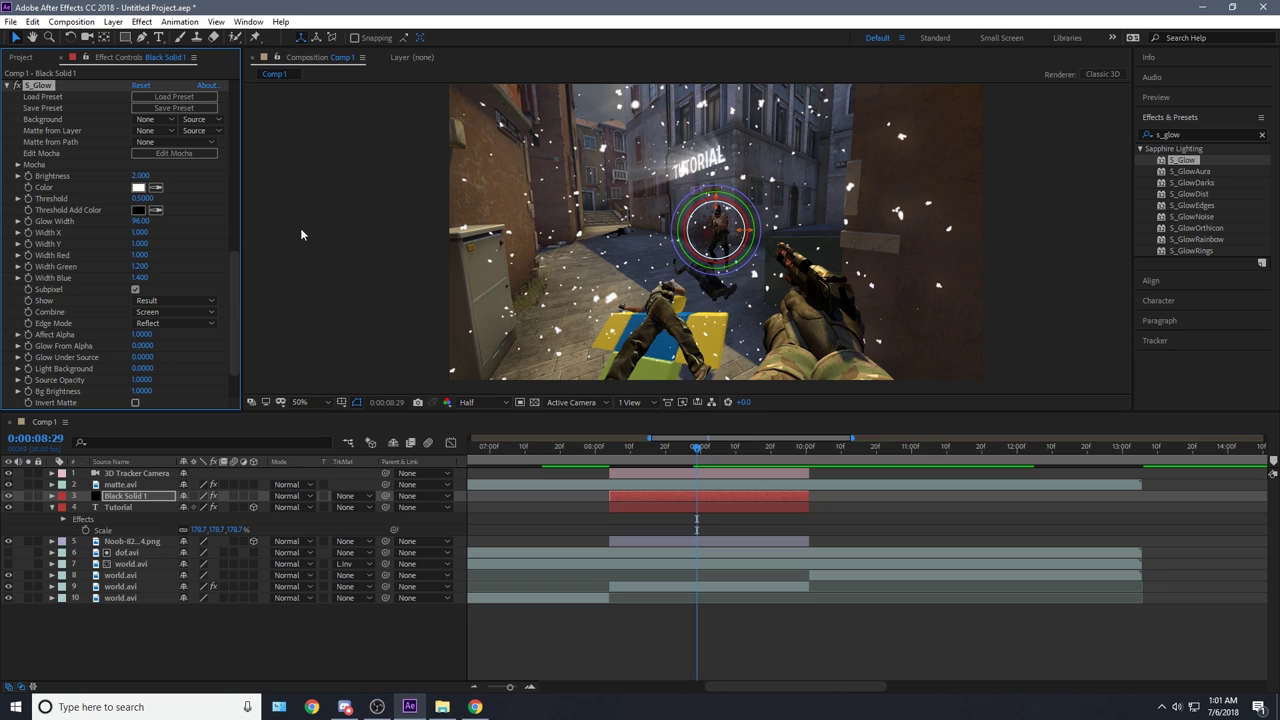
click(894, 523)
Step: Play and scrub through the composite to check the particles, wall text and ground image in motion
drag(700, 449, 642, 507)
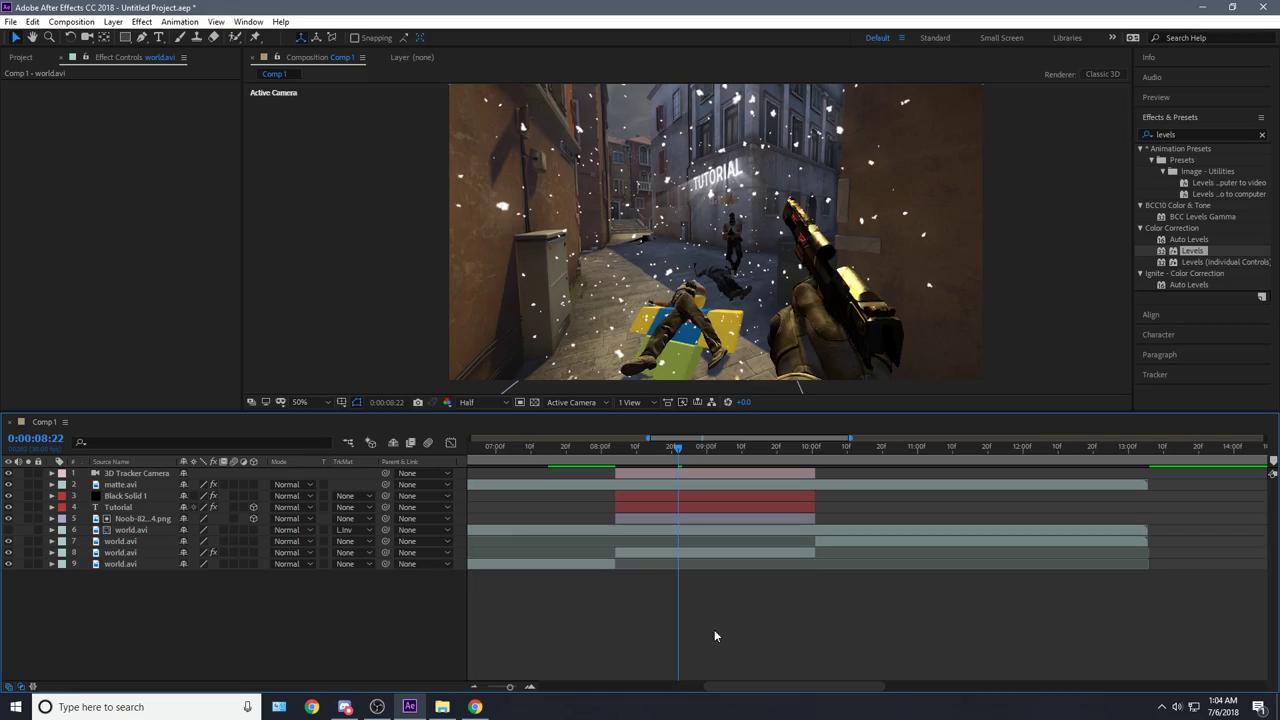
drag(617, 456, 594, 484)
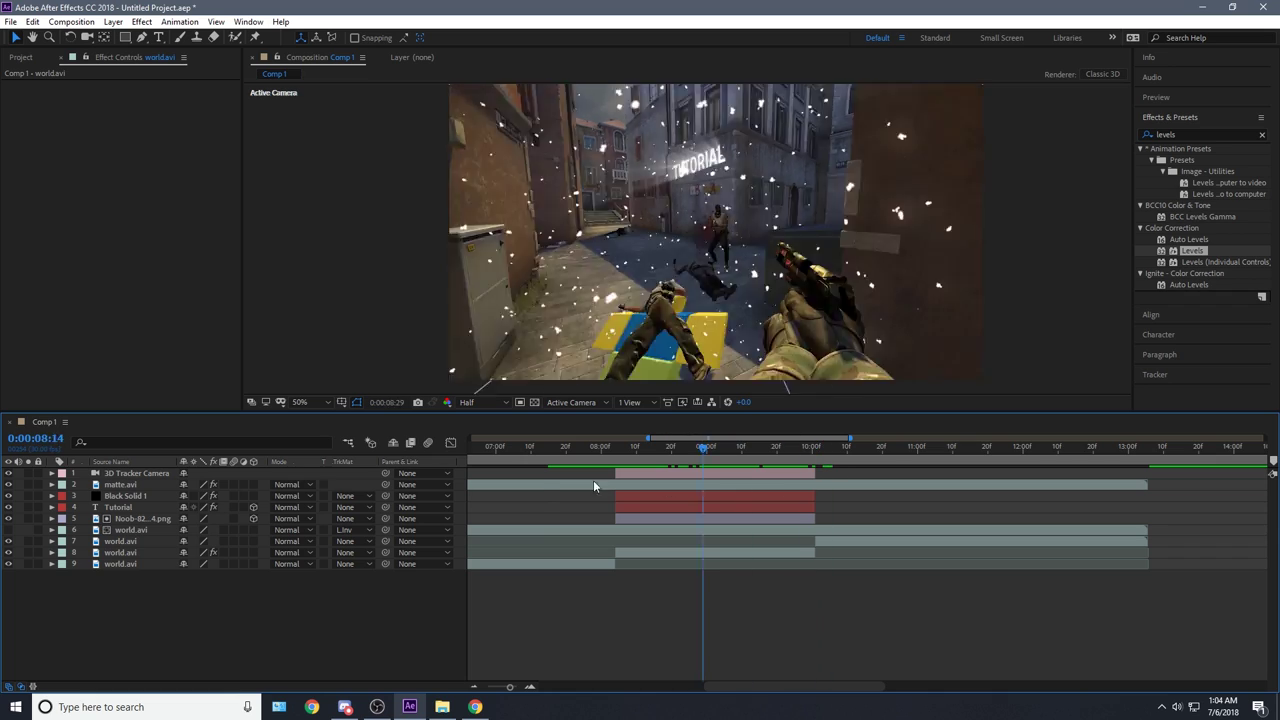
key(space)
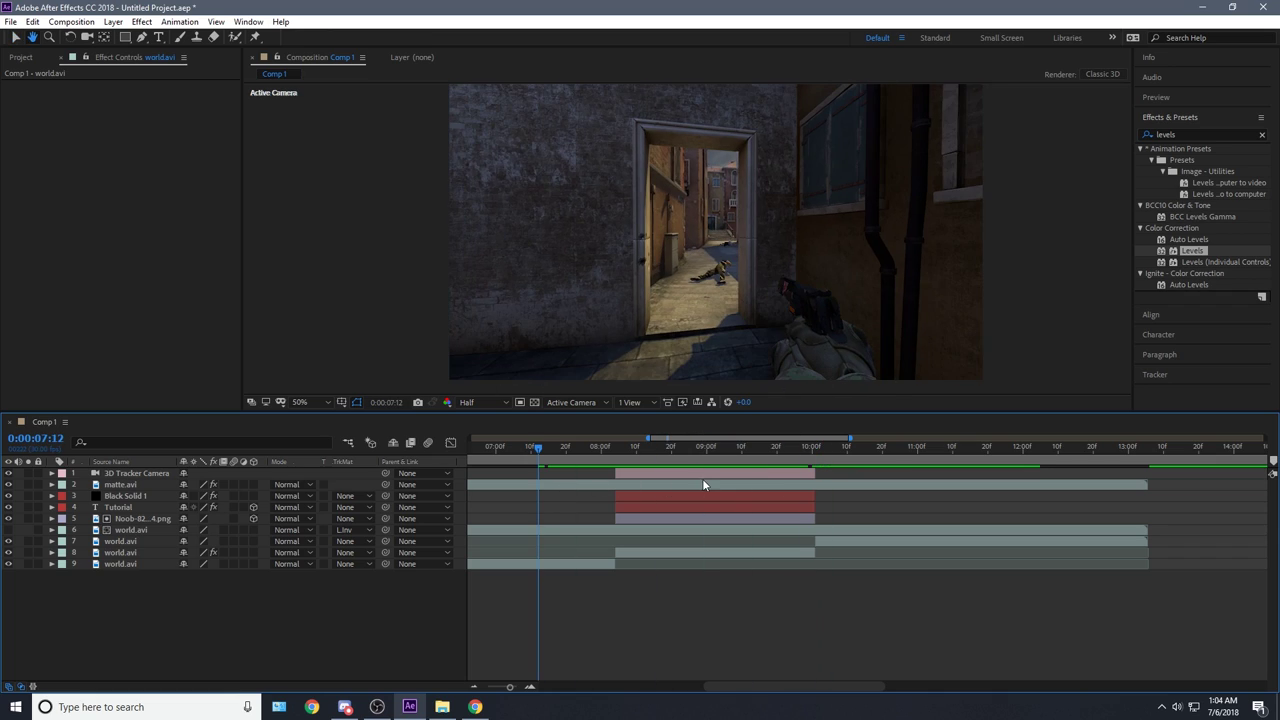
key(space)
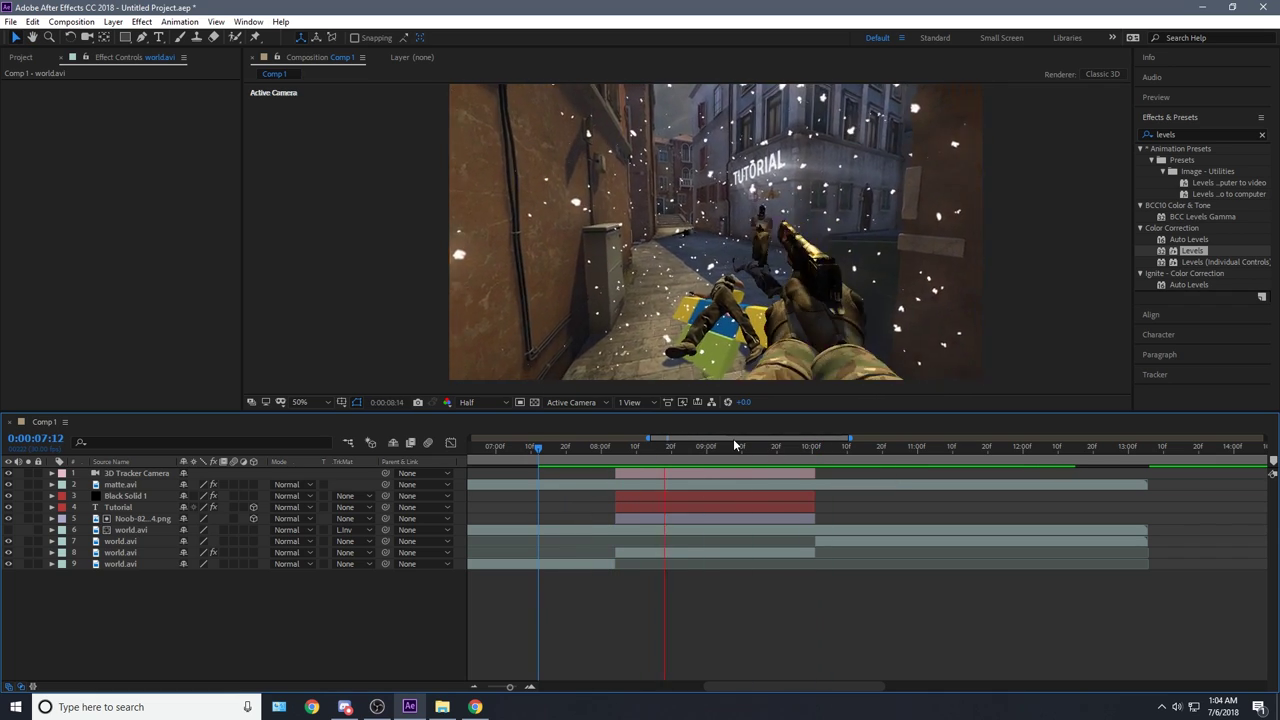
mouse_move(734, 439)
mouse_down()
mouse_move(746, 440)
mouse_move(724, 441)
mouse_up()
mouse_move(748, 452)
mouse_down()
mouse_move(731, 455)
mouse_move(761, 467)
mouse_up()
mouse_move(759, 447)
mouse_down()
mouse_move(691, 448)
mouse_move(758, 450)
mouse_up()
drag(664, 440, 852, 498)
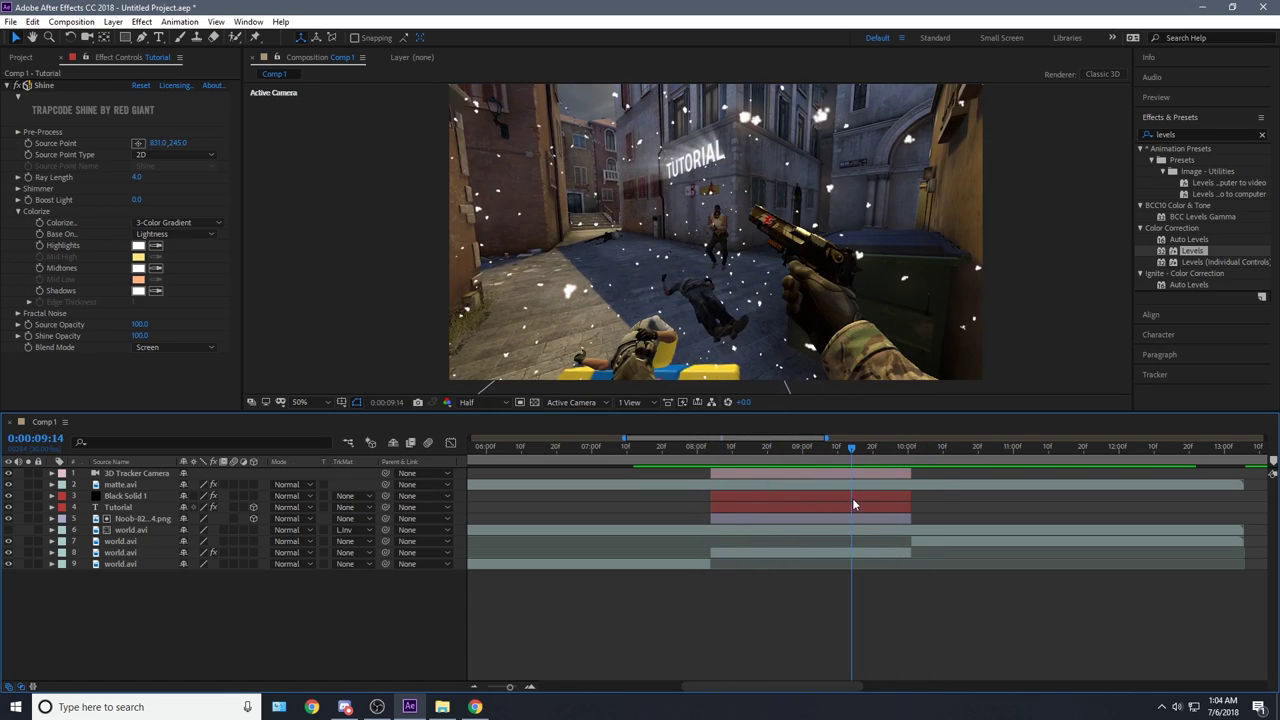
Step: Select the tracked Noob ground image layer in the timeline and hide it
click(844, 500)
click(844, 515)
click(825, 519)
click(820, 508)
click(809, 518)
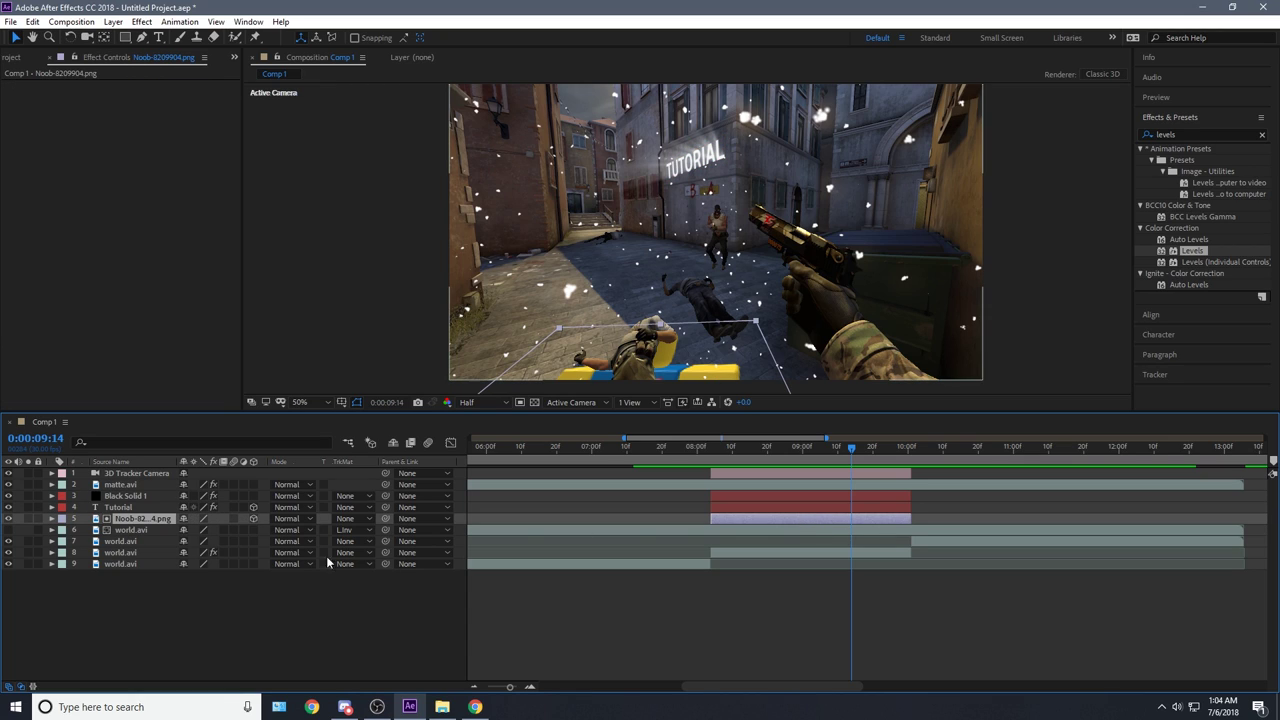
Step: Scrub through the shot to review the composite without the ground image
drag(801, 442, 824, 463)
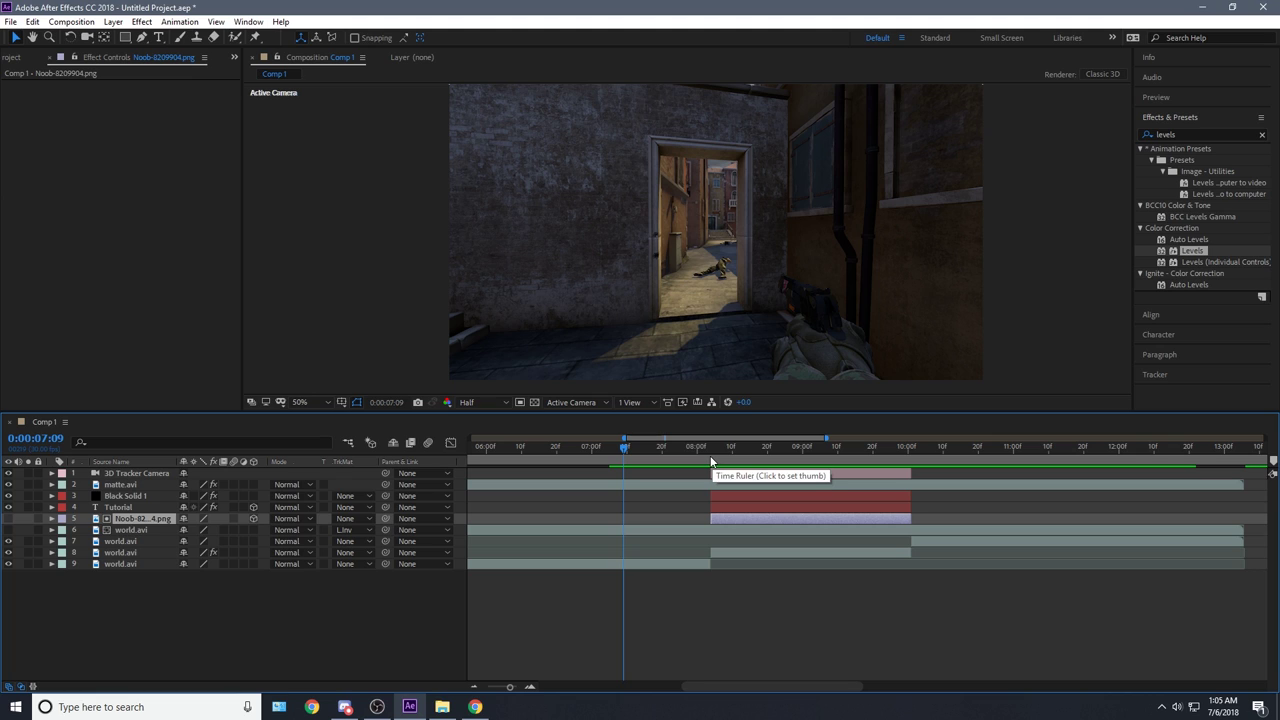
drag(711, 460, 1025, 487)
drag(673, 458, 805, 520)
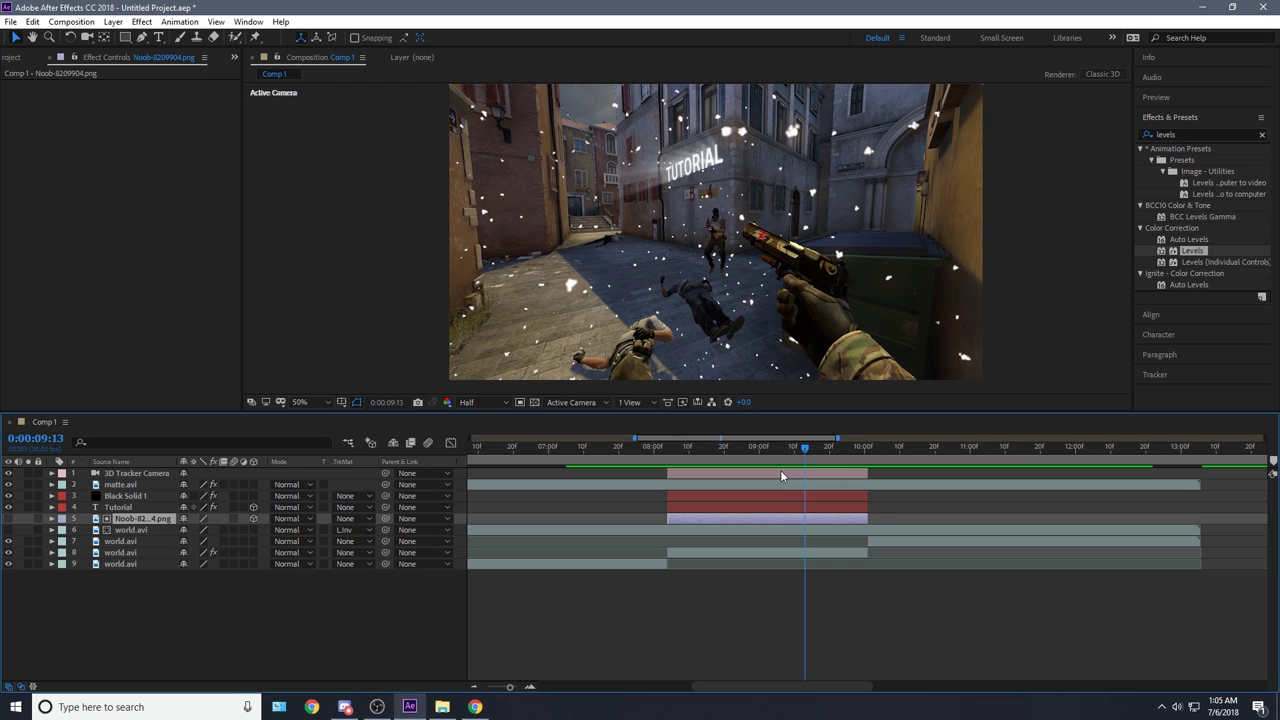